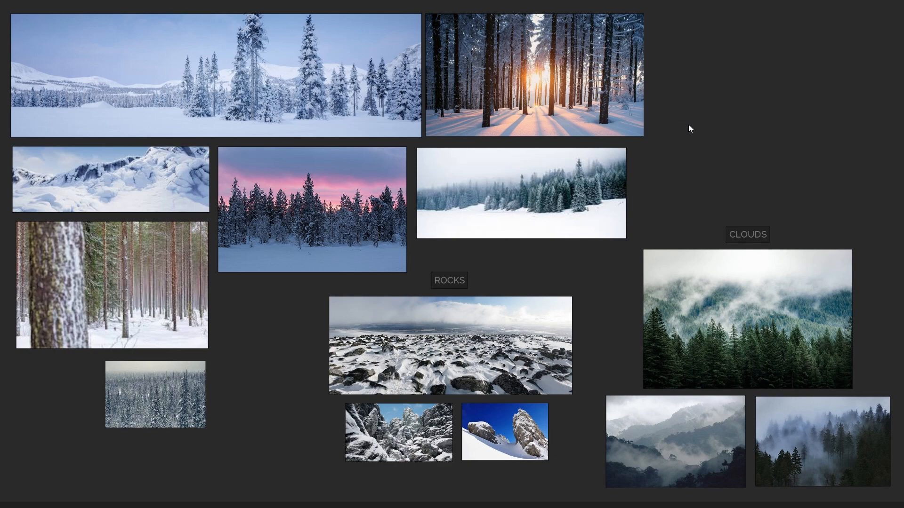
Step: Switch to TerreSculptor and examine the overall shape and extents of the ArcticForest terrain
key("alt+Tab")
key("alt+Tab")
key("alt+Tab")
key("alt+Tab")
key("alt+Tab")
scroll(334, 204, "down", 10)
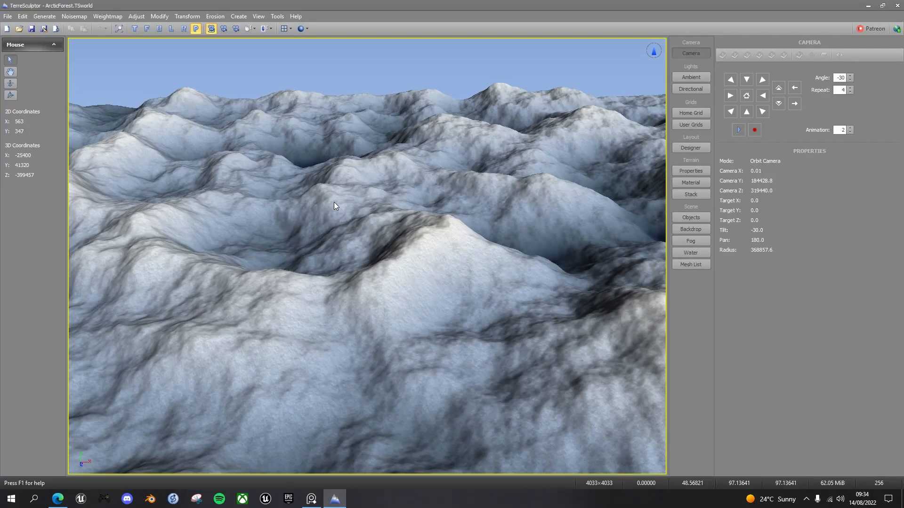
scroll(334, 204, "down", 8)
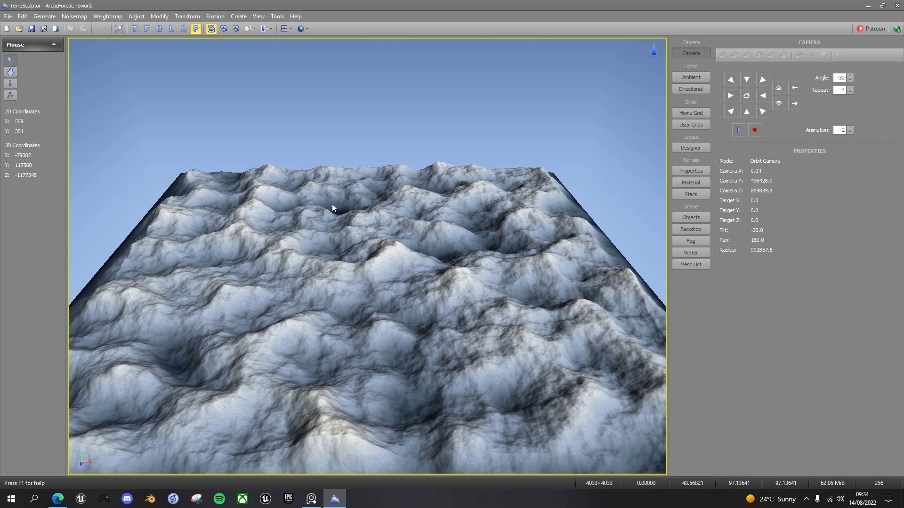
scroll(332, 204, "down", 4)
middle_click_drag(531, 344, 372, 330)
middle_click_drag(367, 257, 403, 257)
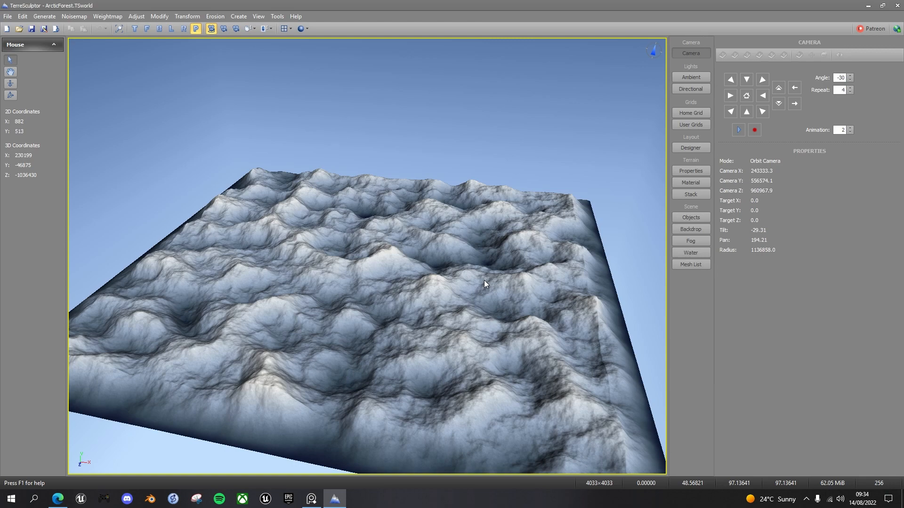
key("alt+Tab")
key("Tab")
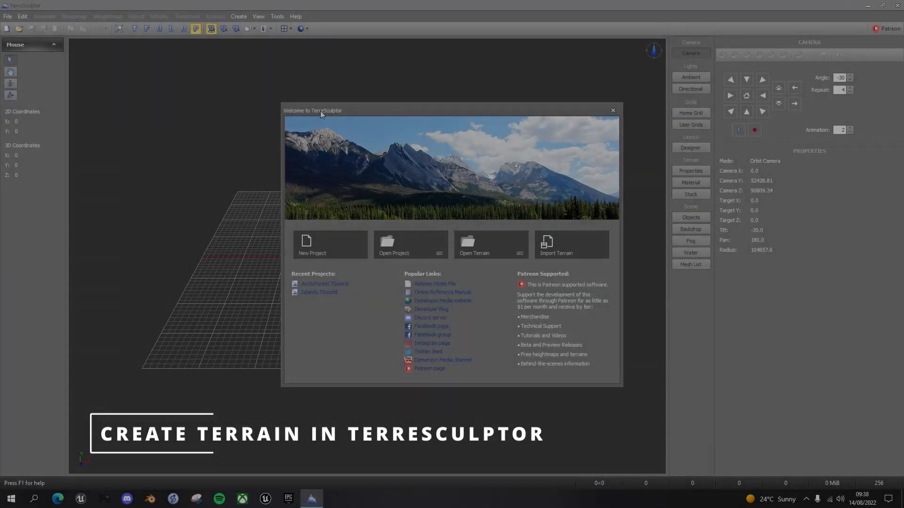
Step: Dismiss the welcome dialog and accept the Dimensions settings with Power-of-Two and Unreal Engine sizes shown for 256 to 4096
left_click(613, 111)
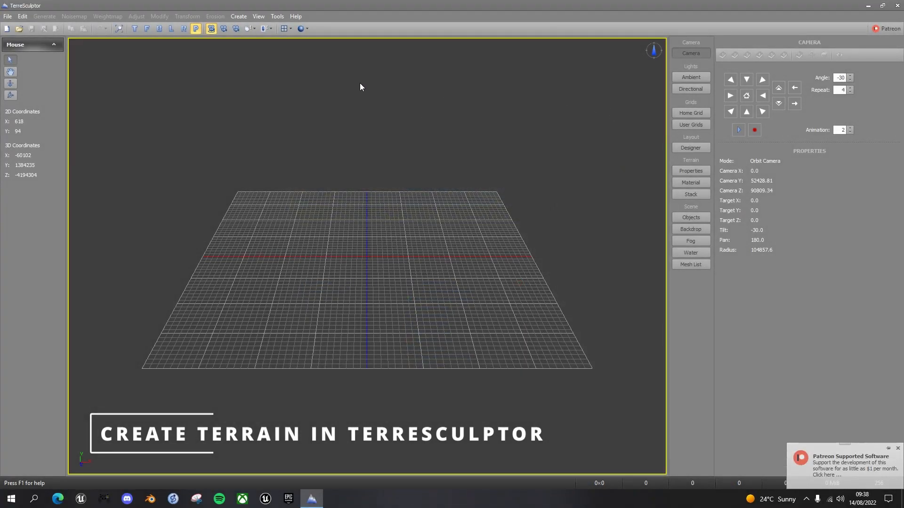
left_click(276, 14)
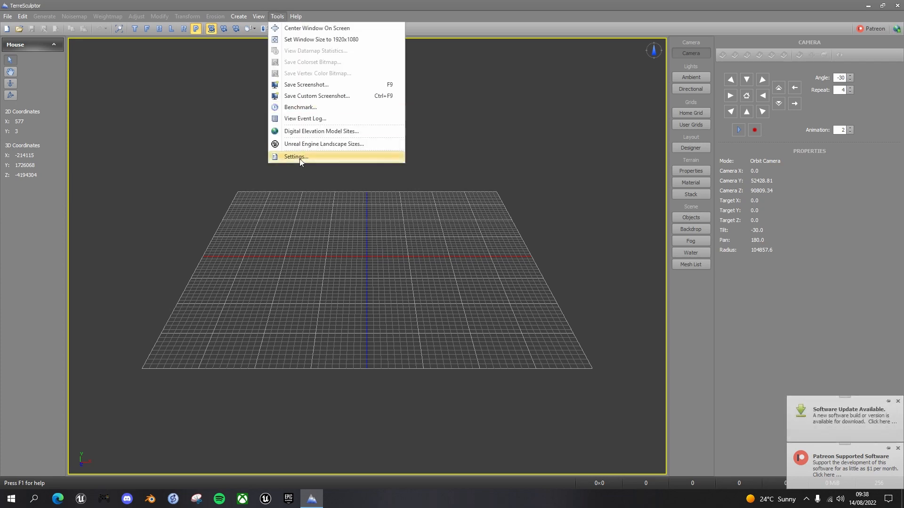
left_click(300, 159)
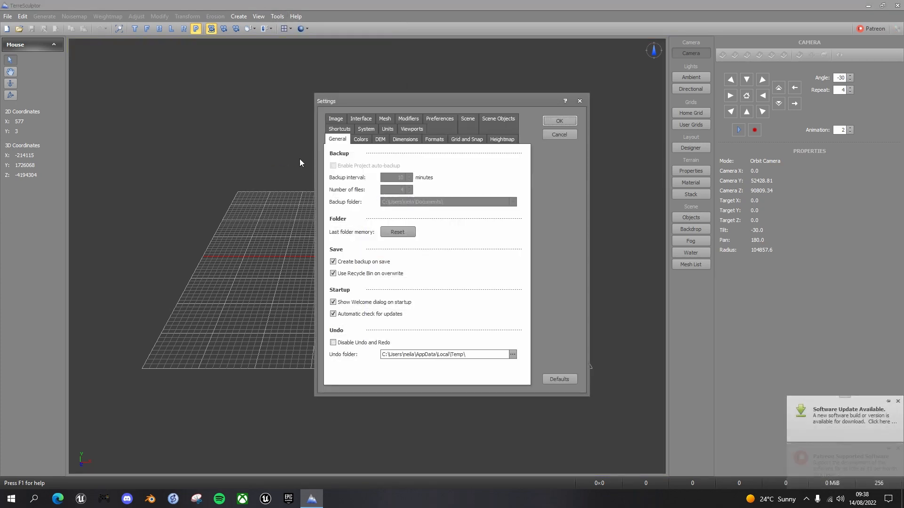
left_click(405, 140)
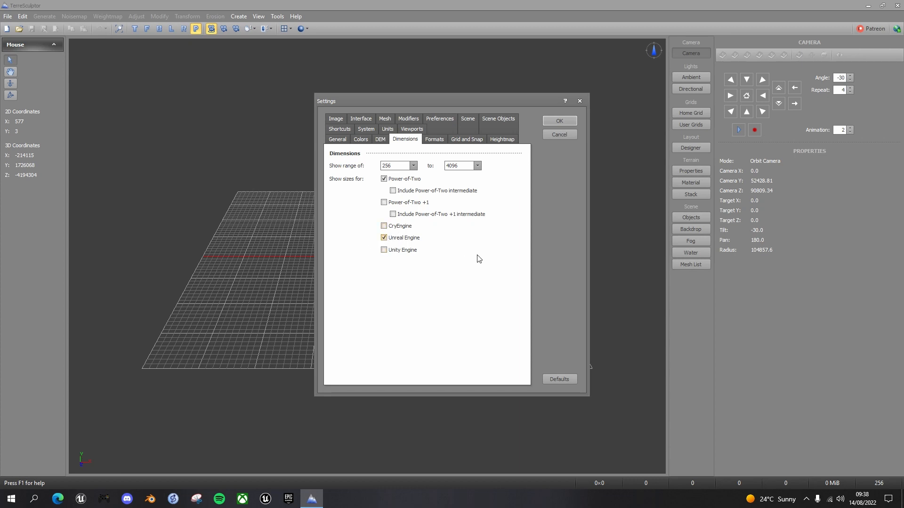
left_click(563, 122)
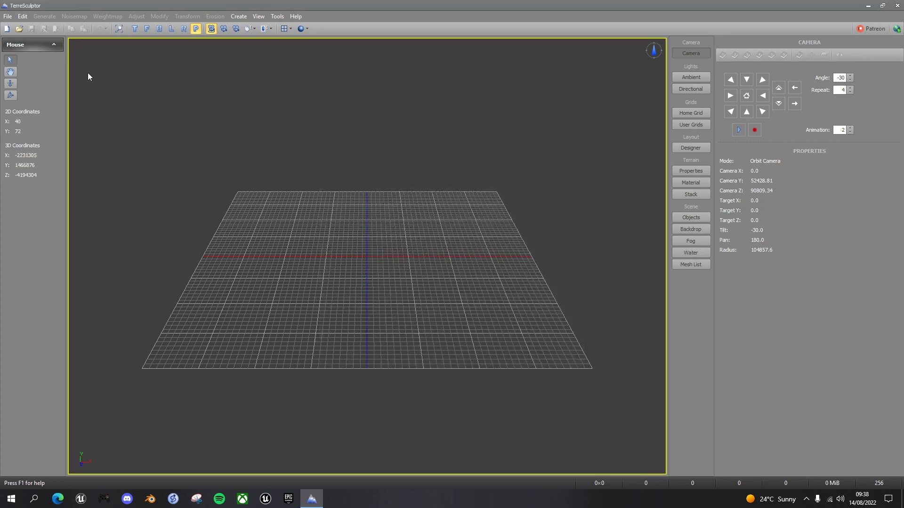
Step: Create a new 4033 × 4033 terrain using the recommended Unreal Engine size with 63 quads, 2 sections and locked aspect ratio
left_click(8, 18)
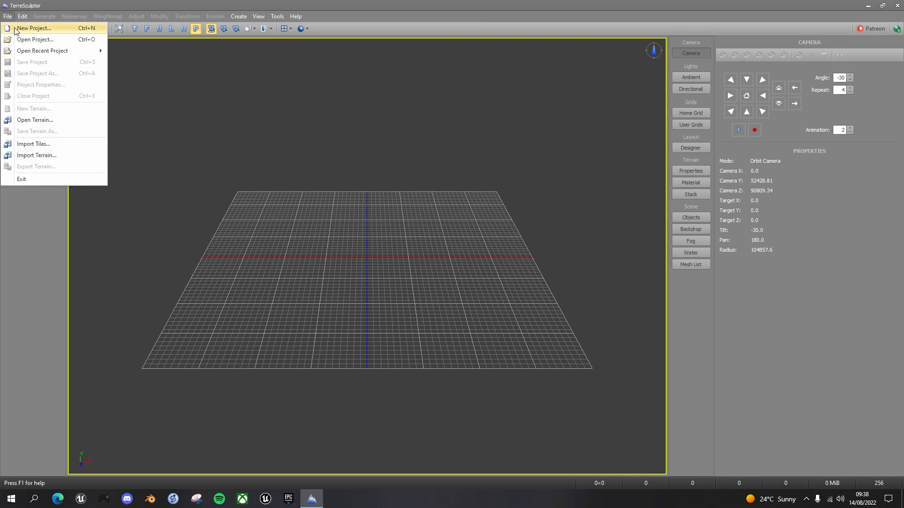
left_click(33, 28)
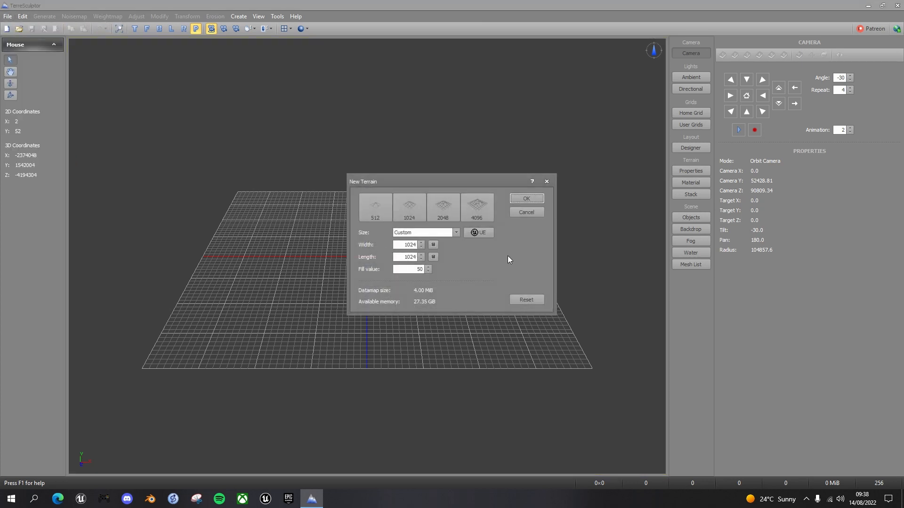
left_click(479, 234)
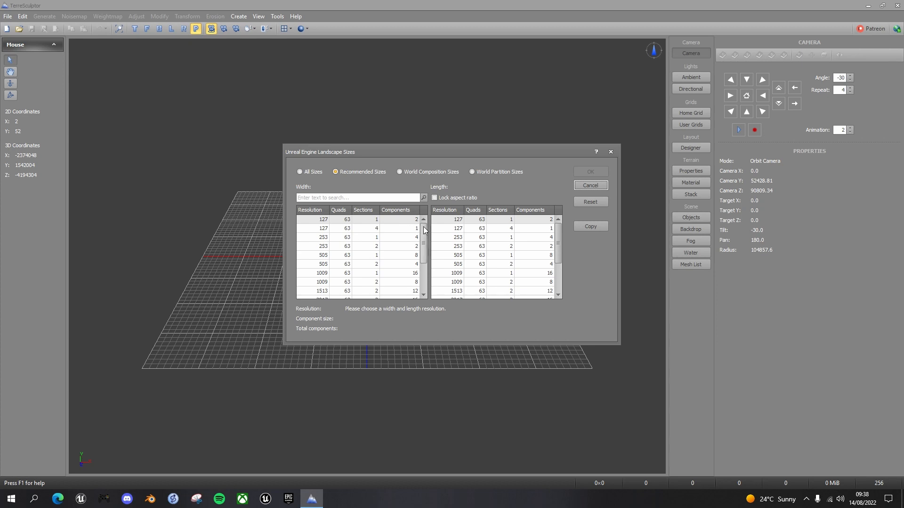
scroll(425, 238, "down", 1)
left_click_drag(425, 238, 426, 248)
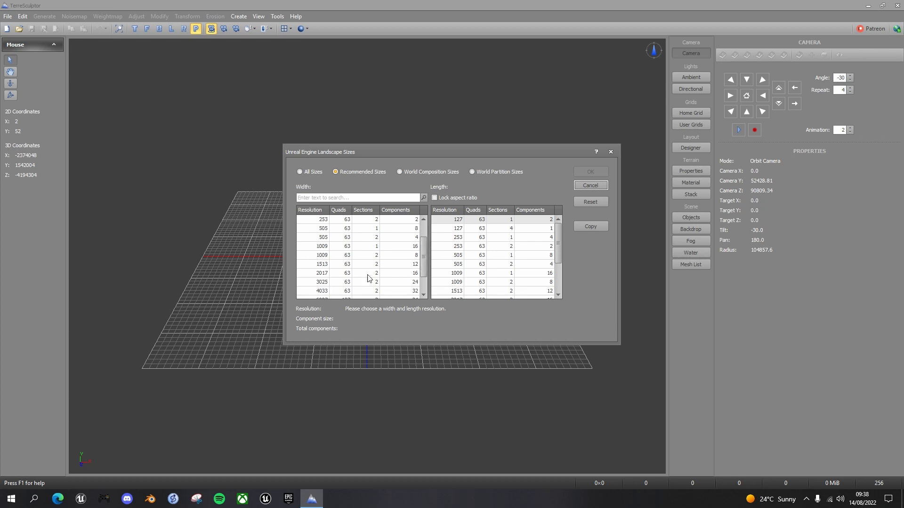
left_click(321, 292)
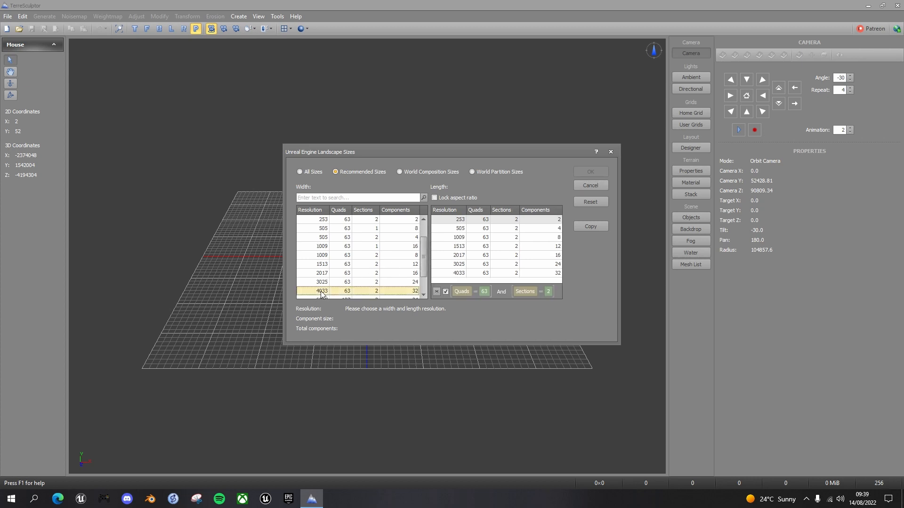
left_click(434, 198)
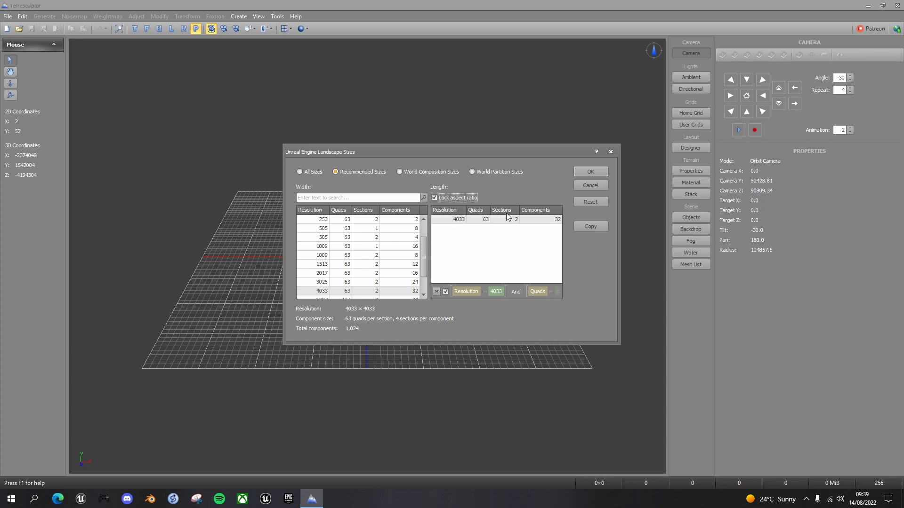
left_click(595, 173)
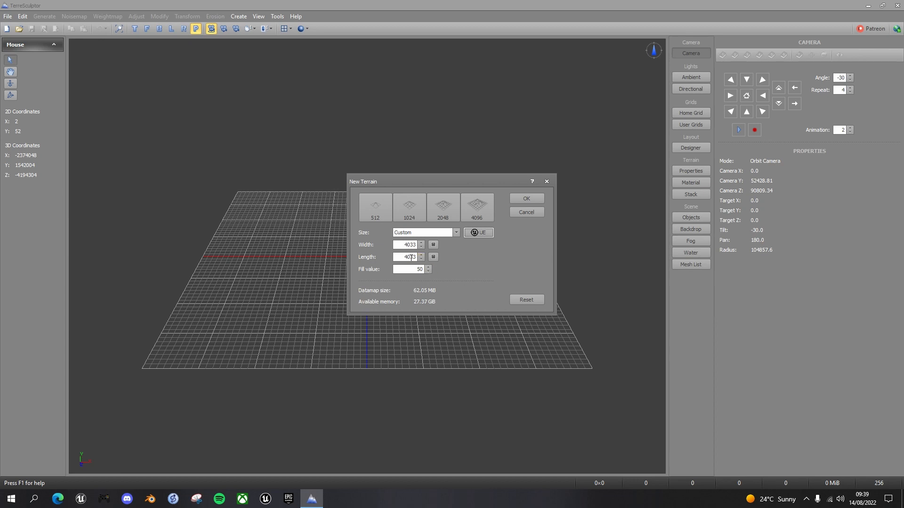
left_click(534, 199)
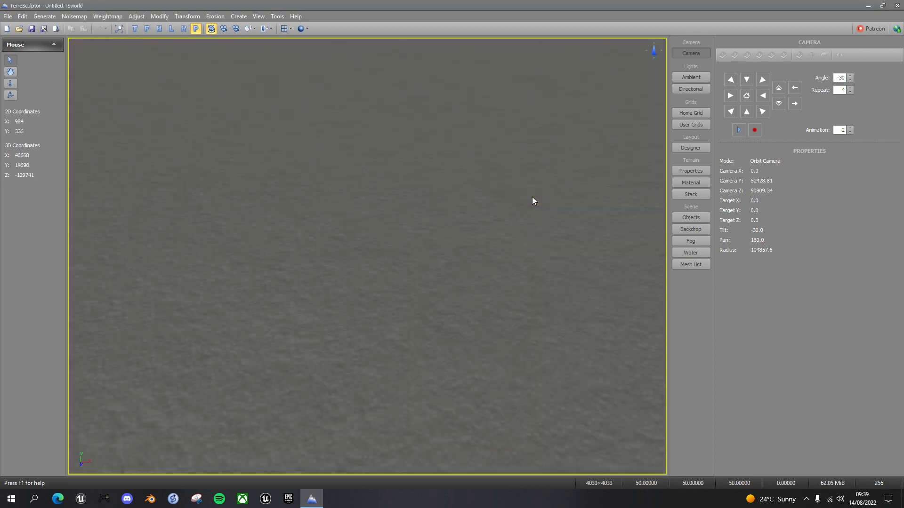
Step: Start a Perlin noisemap for the flat terrain and apply the Lumpy preset
scroll(441, 224, "down", 5)
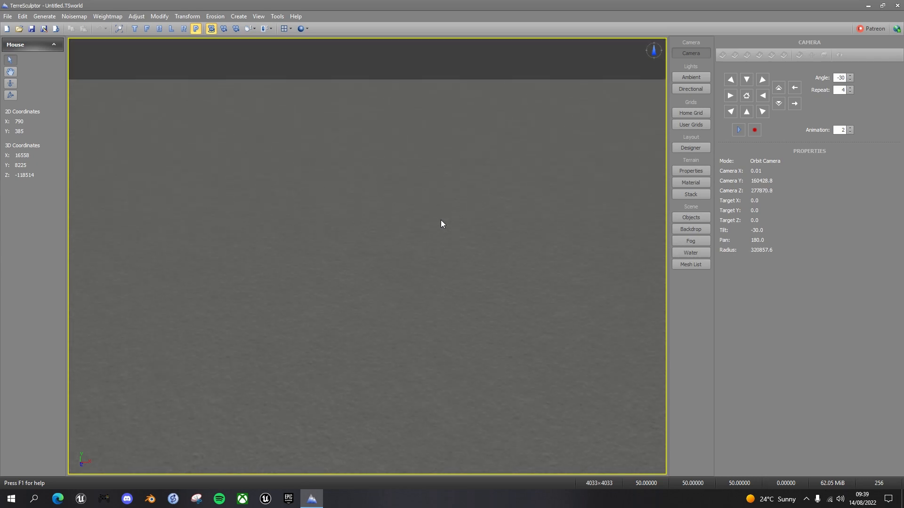
scroll(440, 220, "down", 10)
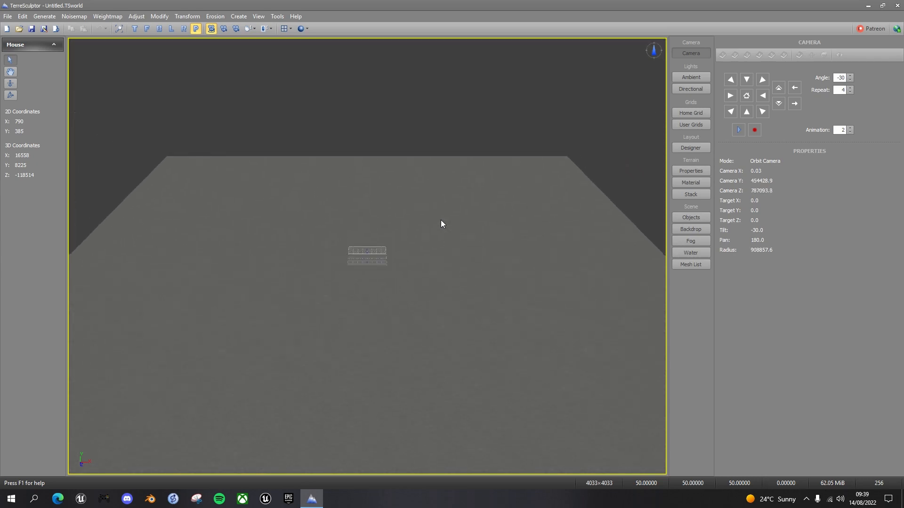
scroll(440, 220, "down", 6)
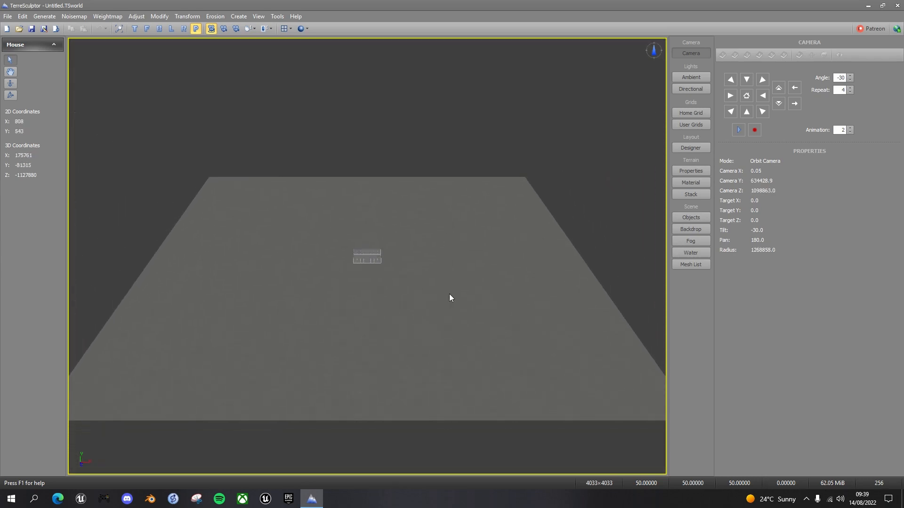
mouse_move(490, 295)
middle_mouse_down()
mouse_move(423, 290)
mouse_move(487, 281)
mouse_move(498, 290)
mouse_move(429, 301)
mouse_move(462, 285)
mouse_move(390, 262)
mouse_move(500, 294)
mouse_move(490, 294)
middle_mouse_up()
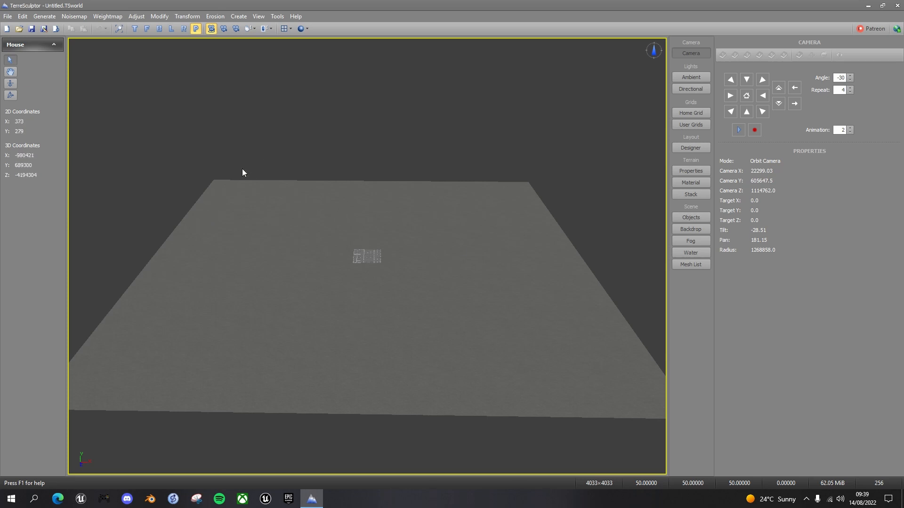
left_click(46, 17)
left_click(75, 17)
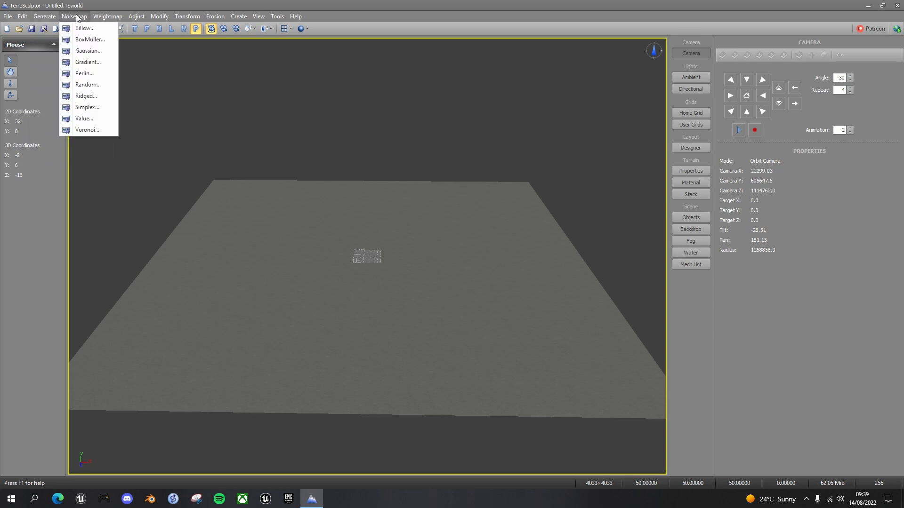
left_click(87, 75)
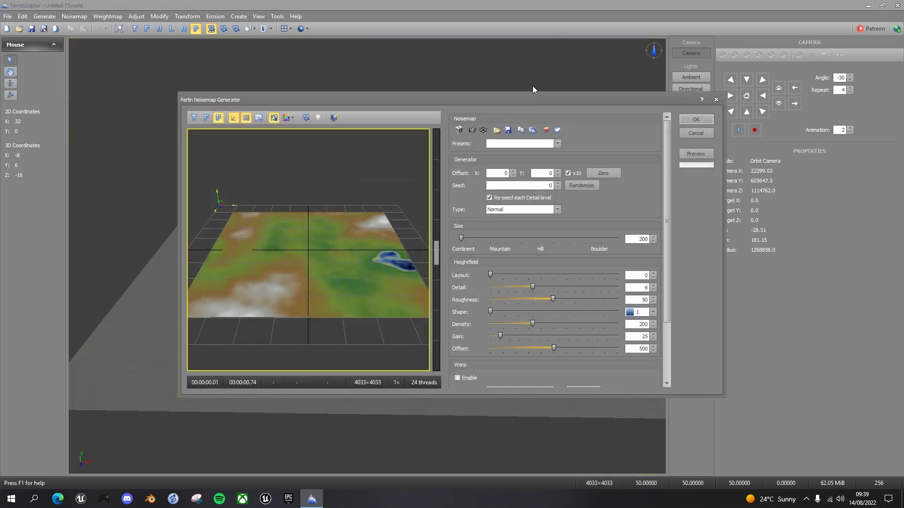
left_click_drag(535, 97, 483, 64)
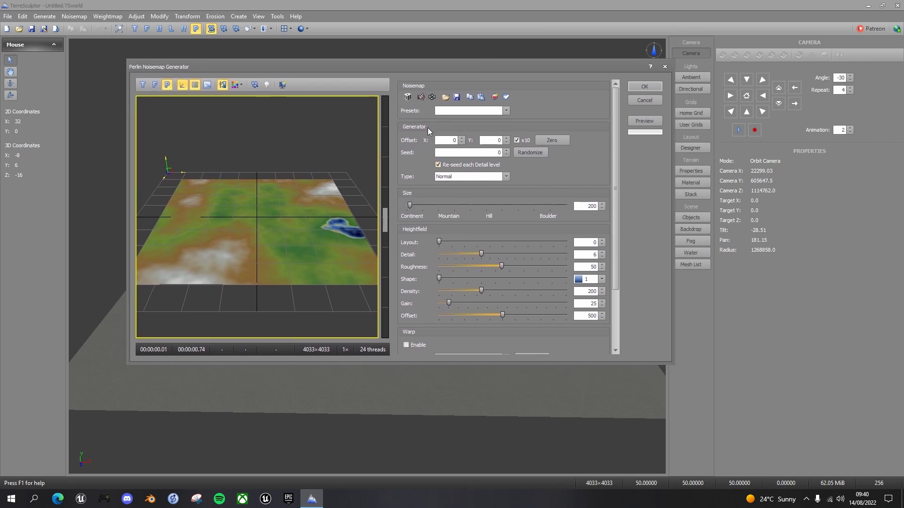
left_click(506, 110)
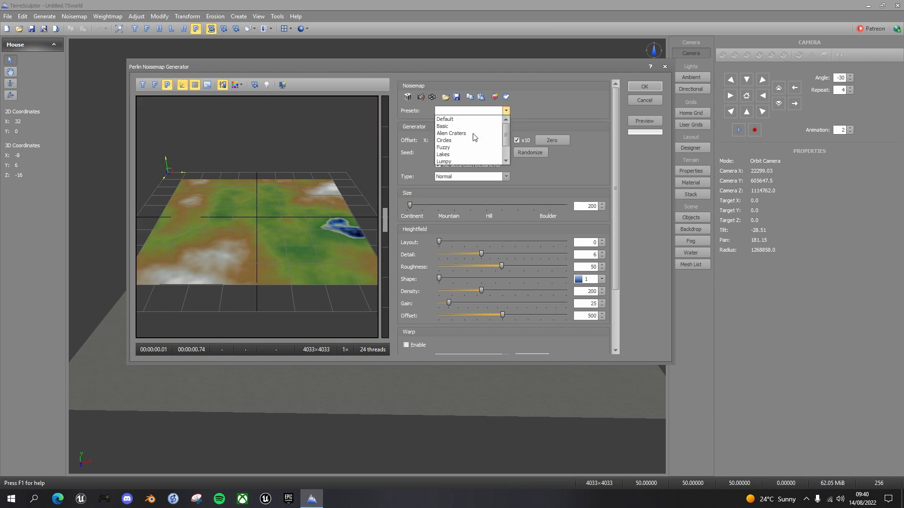
scroll(466, 138, "down", 1)
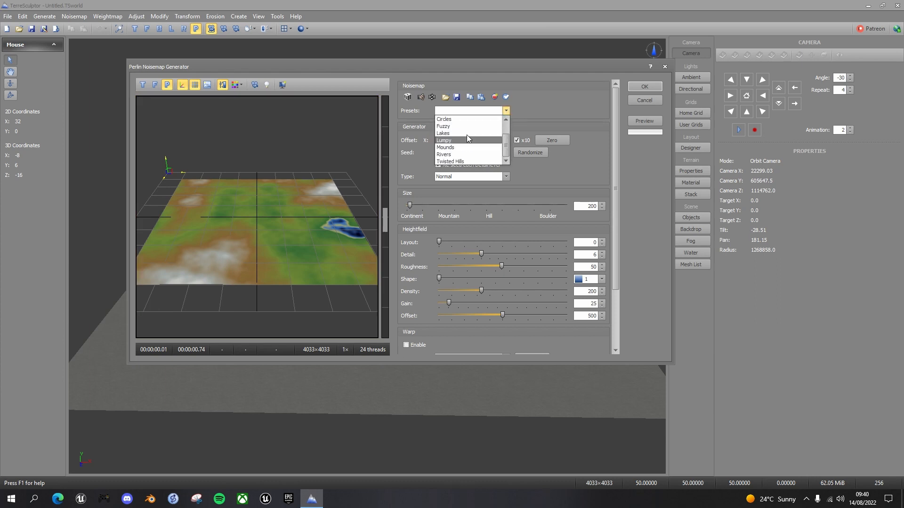
left_click(454, 139)
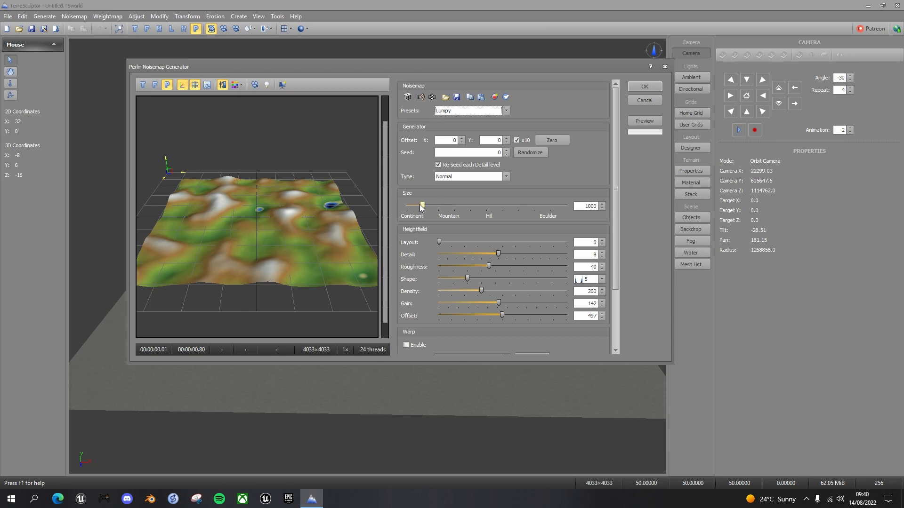
Step: Set the Perlin noise size to 2016 and generate the terrain
mouse_move(424, 208)
left_mouse_down()
mouse_move(547, 205)
mouse_move(415, 217)
mouse_move(427, 215)
left_mouse_up()
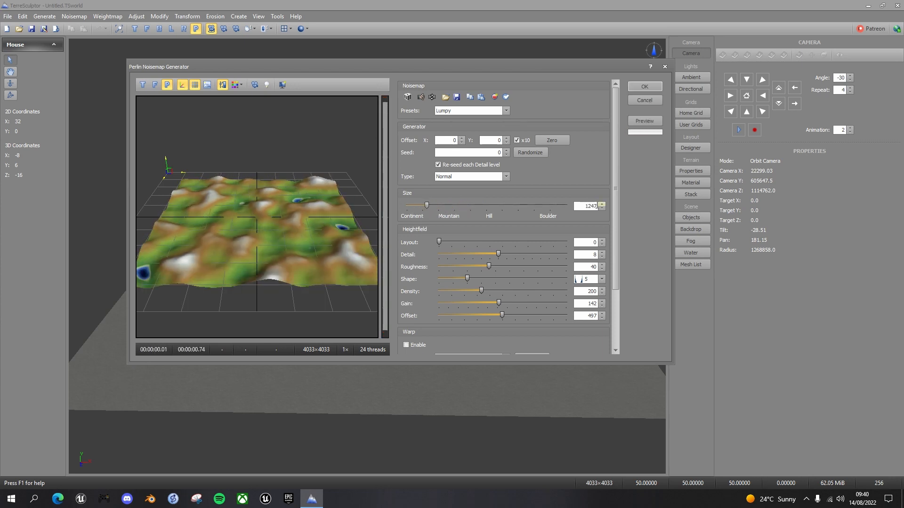
double_click(589, 206)
key("Return")
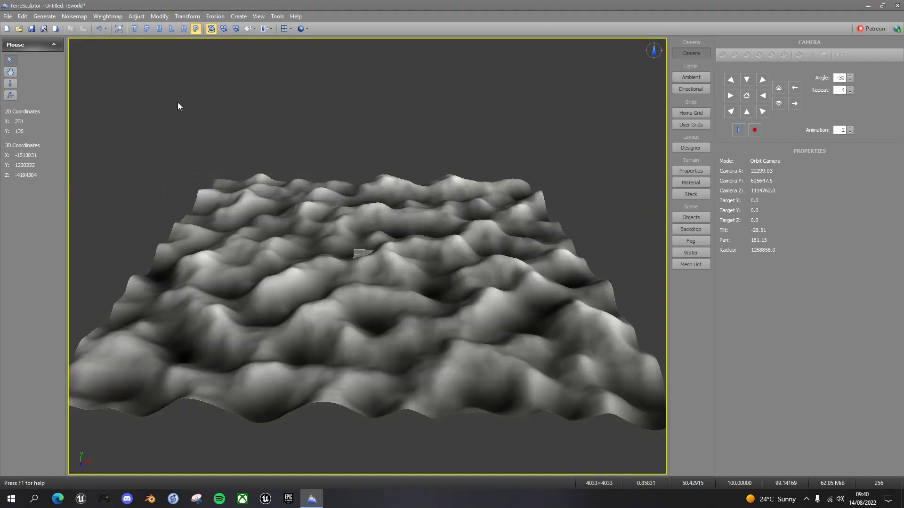
Step: Start another Perlin noisemap and set its heightfield layout to 181, detail to 9 and roughness to 34
left_click(77, 16)
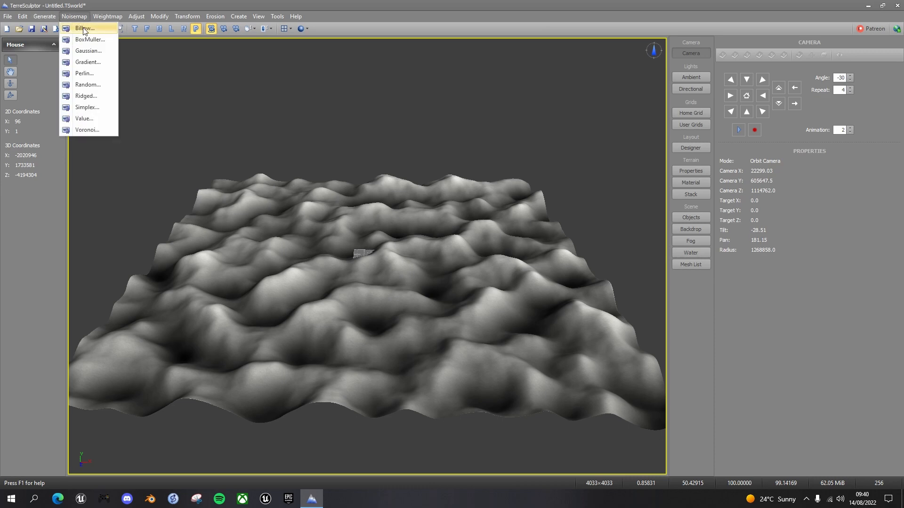
left_click(94, 73)
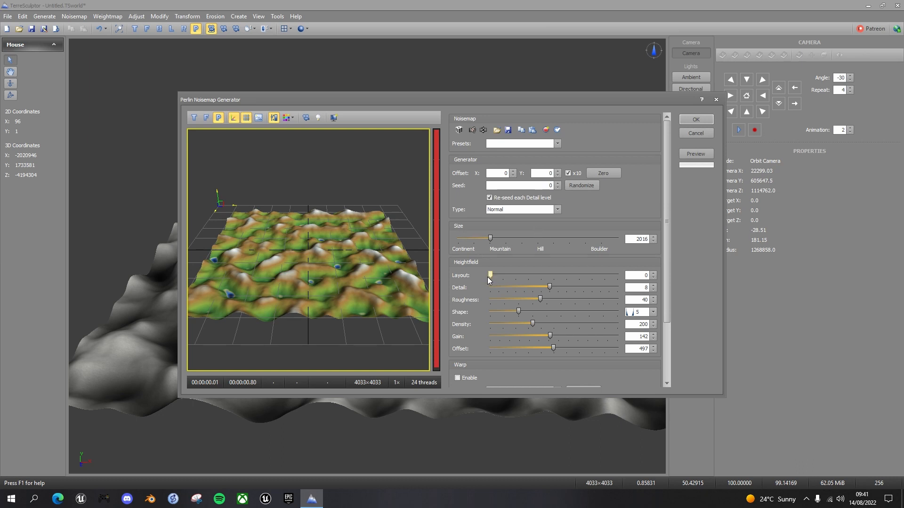
left_click_drag(489, 275, 514, 279)
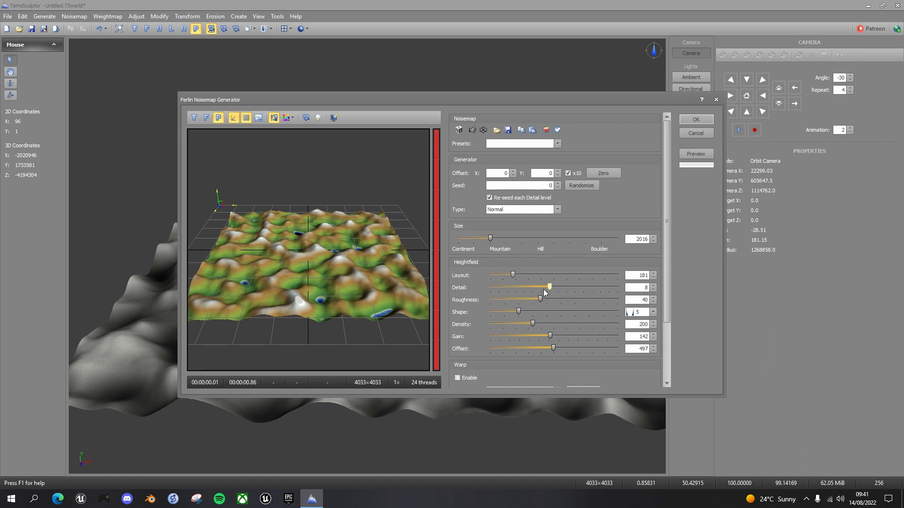
left_click_drag(549, 289, 588, 302)
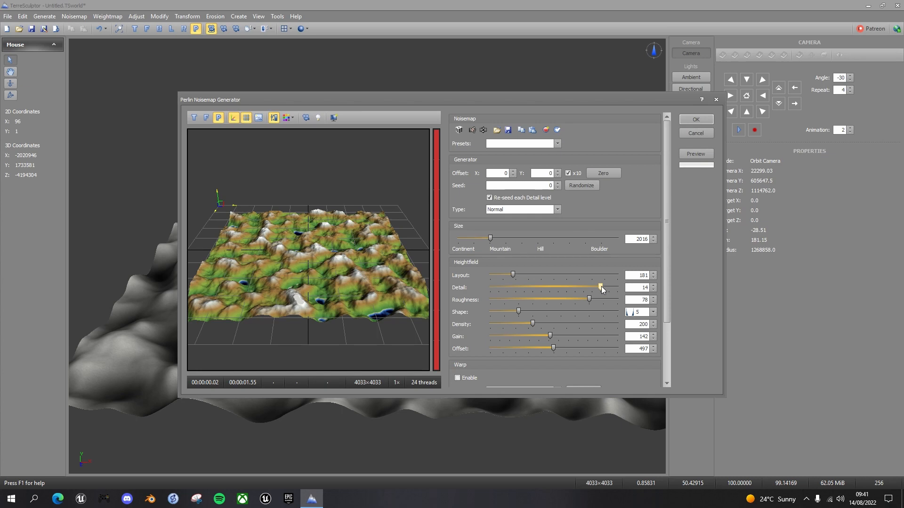
left_click_drag(597, 287, 534, 306)
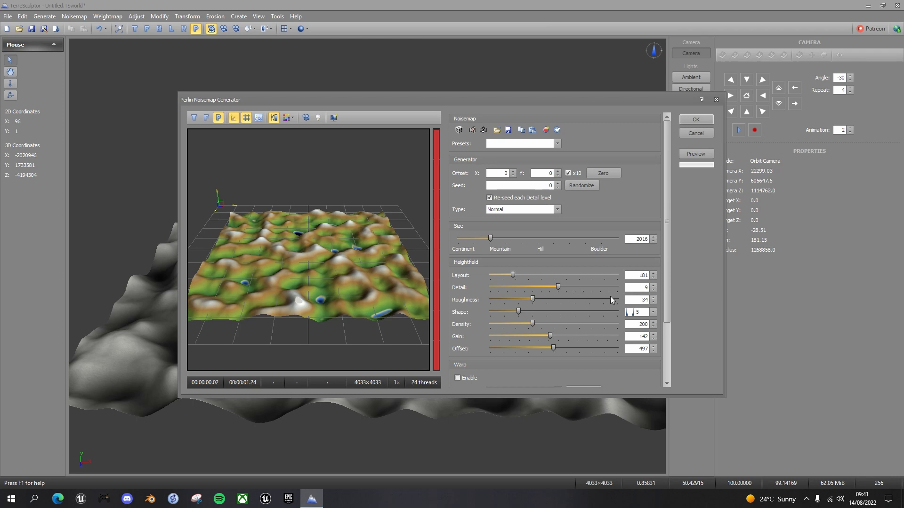
Step: Set the Perlin heightfield's shape to 1 and its density to 211
mouse_move(518, 312)
left_mouse_down()
mouse_move(560, 315)
mouse_move(495, 311)
mouse_move(526, 310)
left_mouse_up()
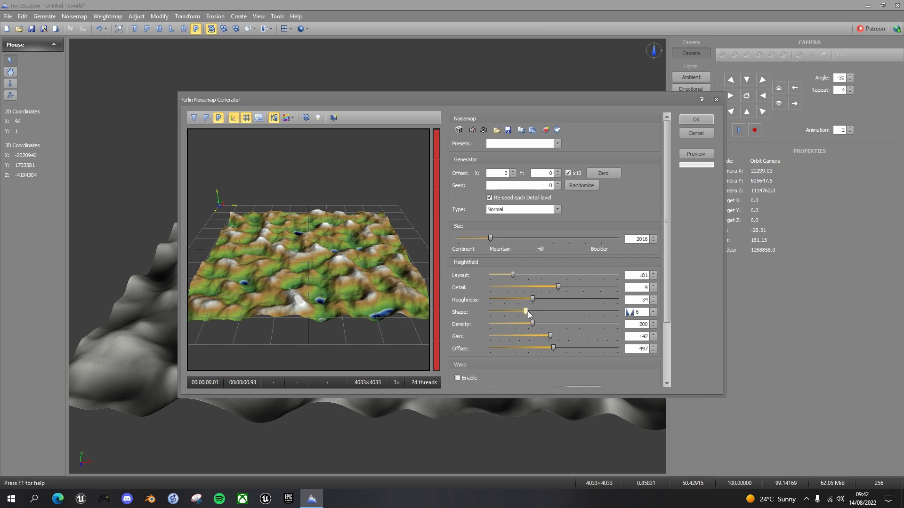
left_click_drag(525, 311, 476, 310)
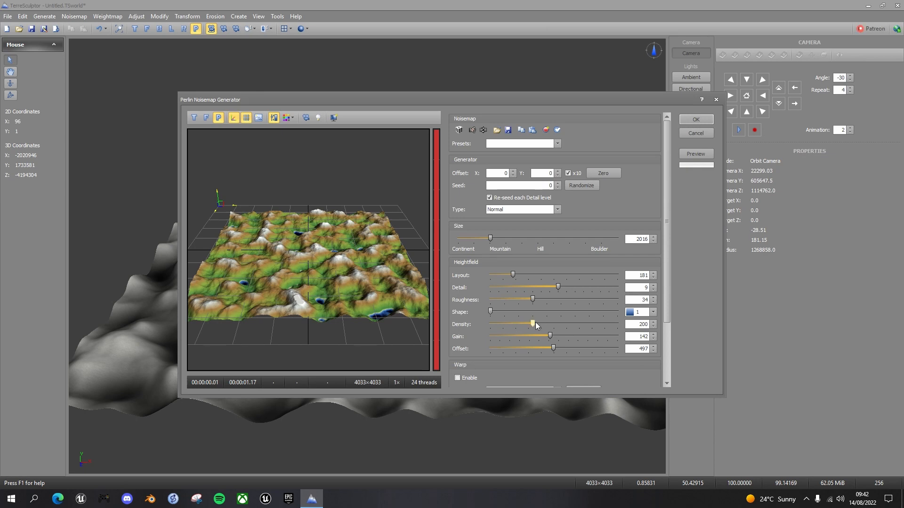
left_click_drag(532, 323, 538, 328)
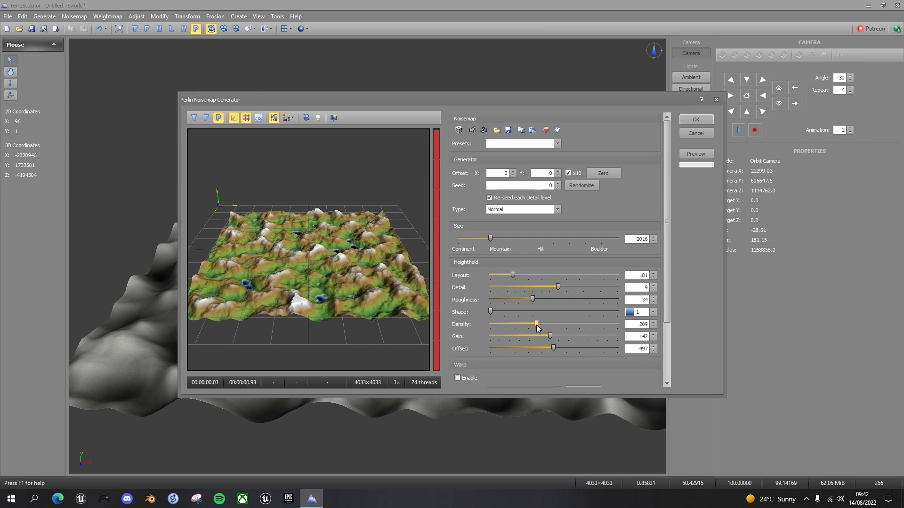
left_click_drag(538, 326, 537, 326)
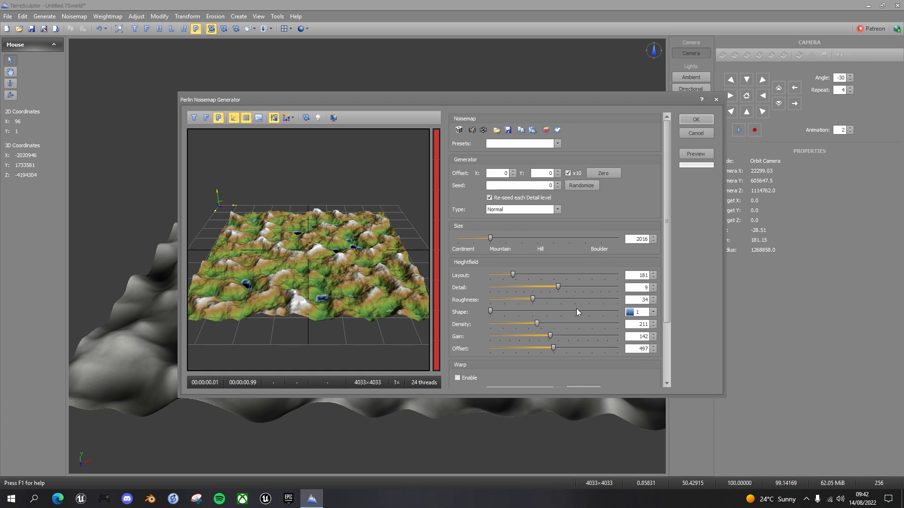
Step: Lower the Perlin heightfield's gain to 72
left_click_drag(550, 336, 521, 340)
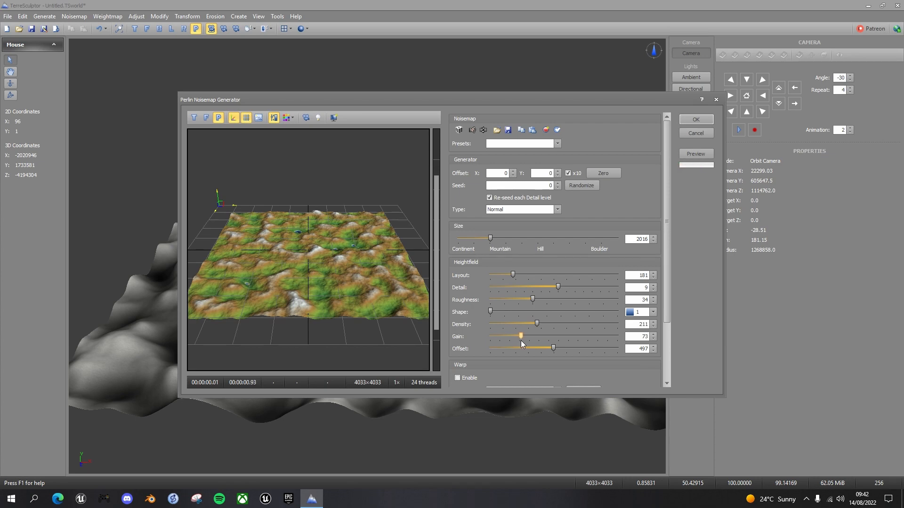
left_click_drag(520, 340, 521, 341)
double_click(645, 337)
key("BackSpace")
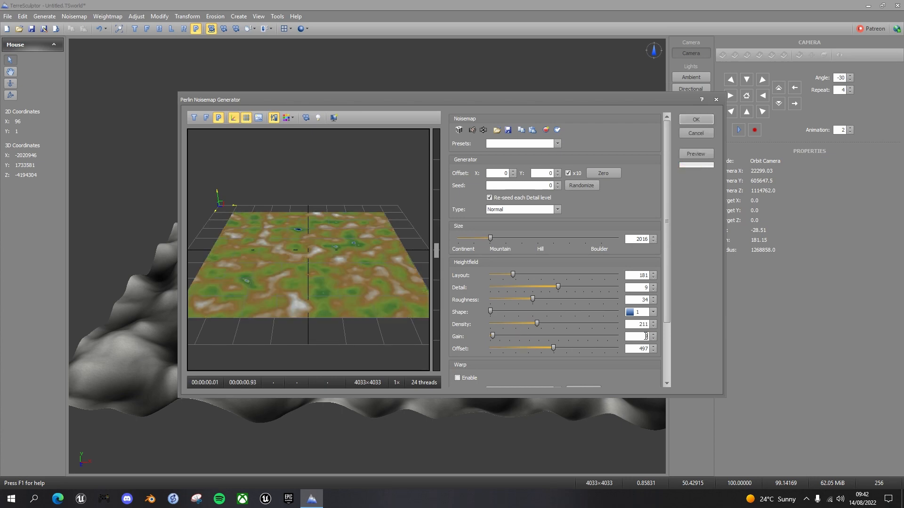
type("72")
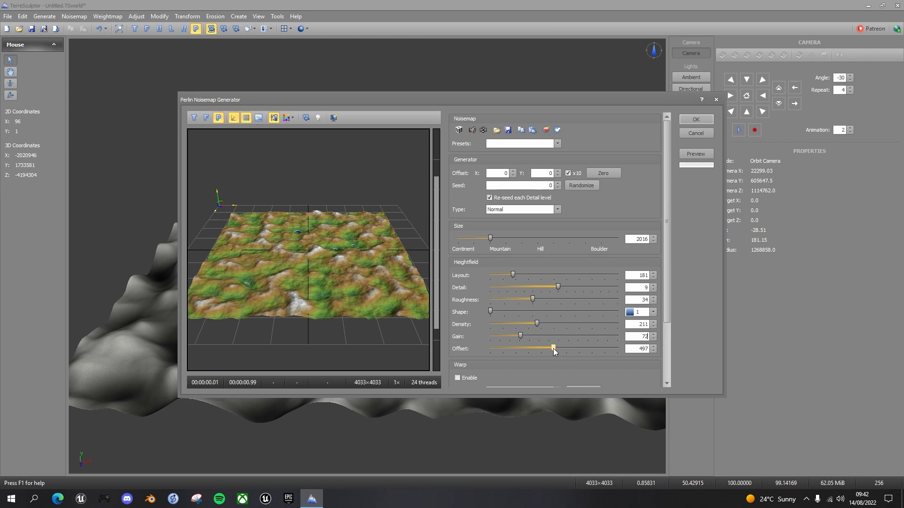
Step: Lower the Perlin heightfield's offset to about 348 and generate the terrain
mouse_move(553, 348)
left_mouse_down()
mouse_move(522, 354)
mouse_move(591, 352)
mouse_move(515, 357)
mouse_move(547, 354)
mouse_move(536, 352)
left_mouse_up()
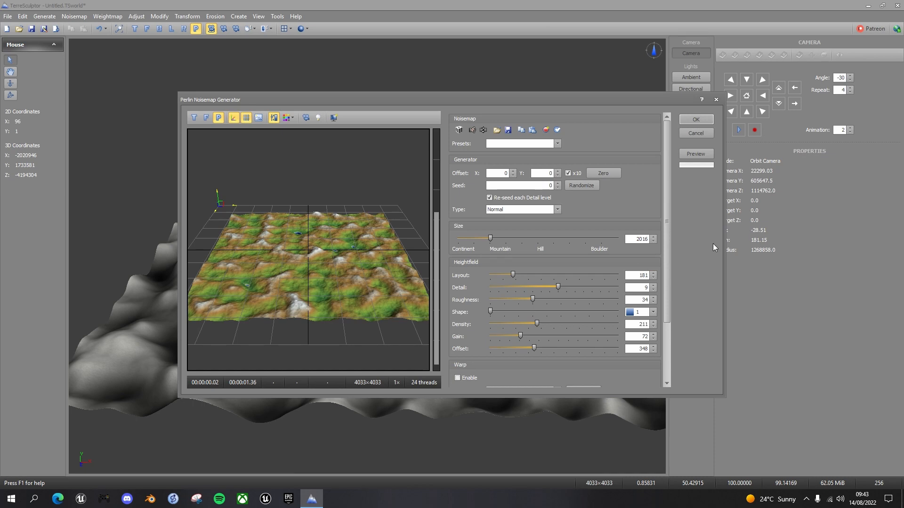
key("Delete")
type("0")
left_click(701, 120)
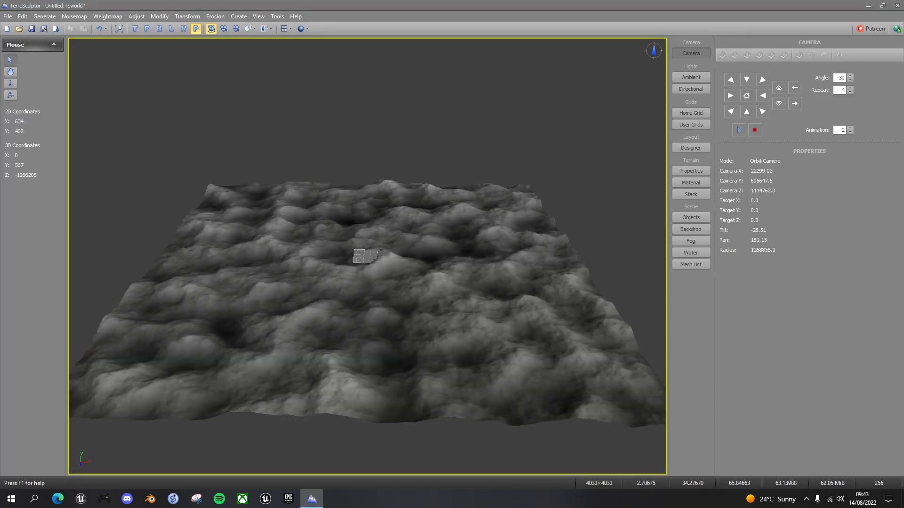
Step: Normalize the terrain so its heights span the full altitude range
mouse_move(402, 297)
middle_mouse_down()
mouse_move(355, 311)
mouse_move(326, 271)
mouse_move(368, 252)
mouse_move(390, 292)
mouse_move(377, 282)
mouse_move(391, 268)
mouse_move(402, 295)
middle_mouse_up()
scroll(403, 296, "down", 5)
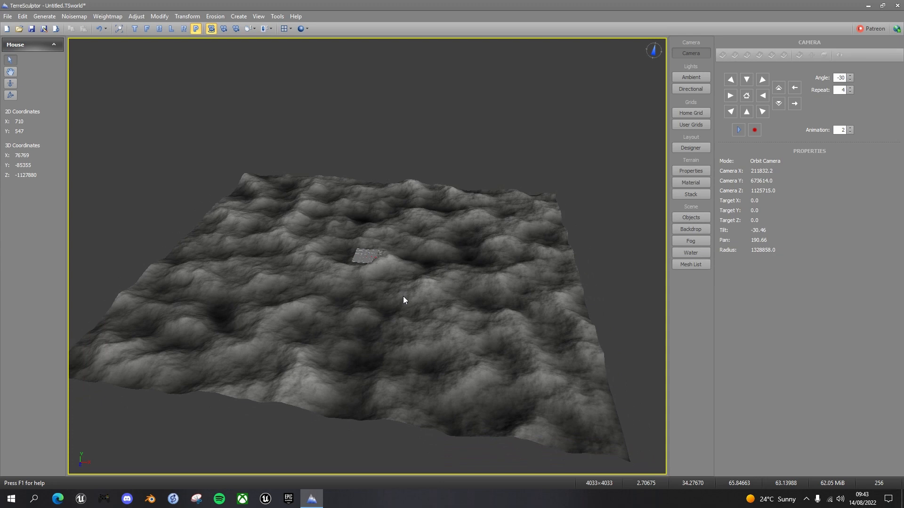
middle_click_drag(400, 300, 399, 297)
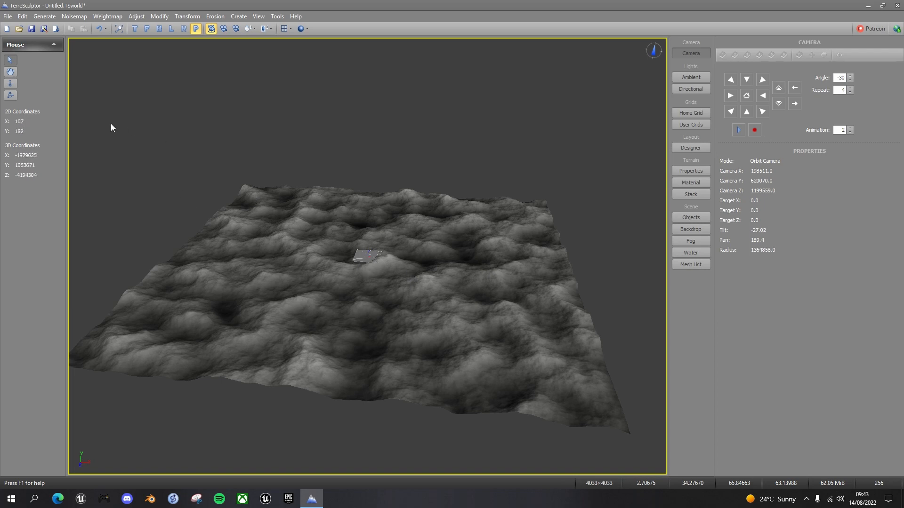
left_click(137, 17)
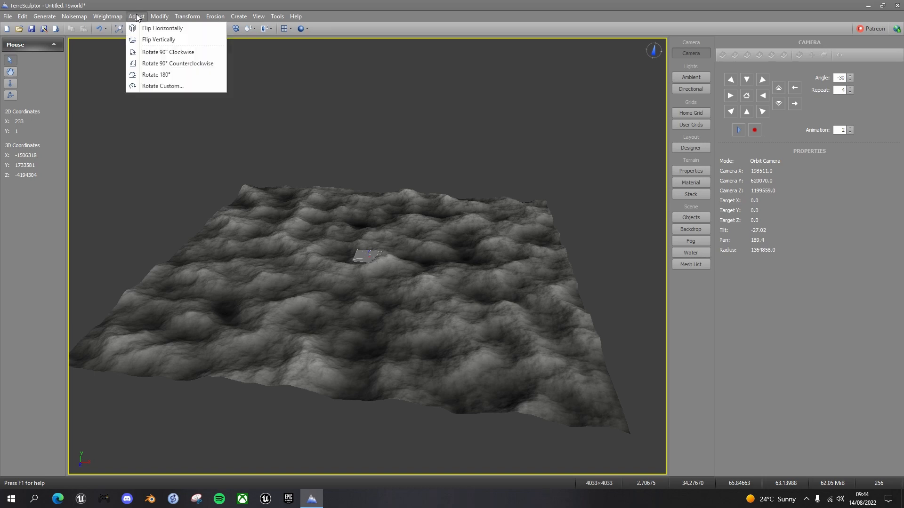
mouse_move(158, 17)
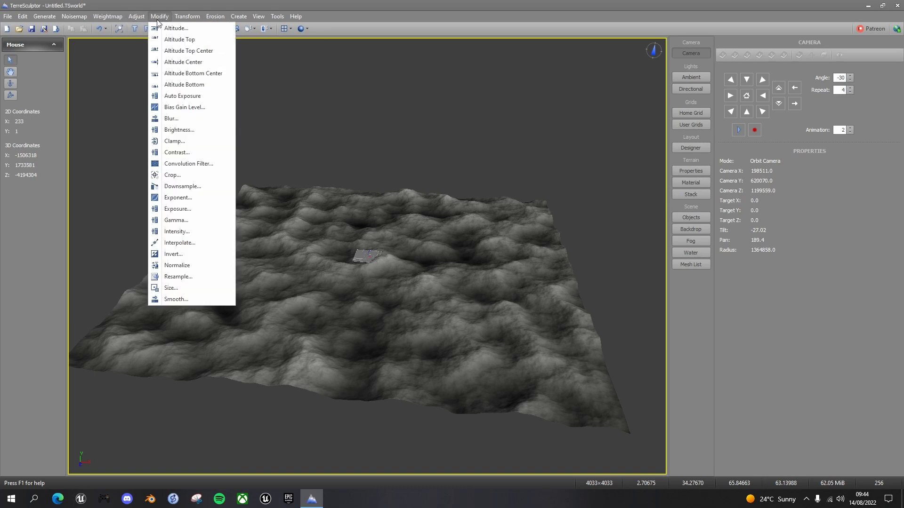
left_click(187, 266)
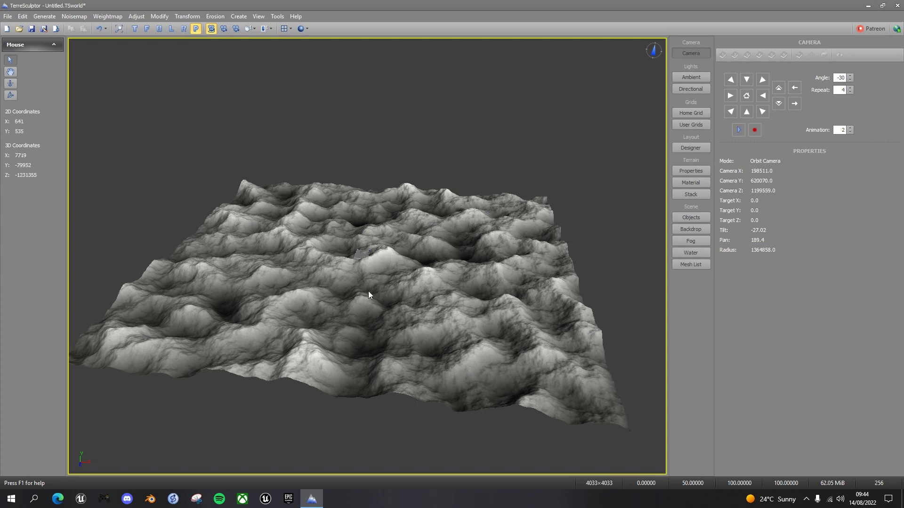
Step: Change the terrain material from grayscale to a colorset and choose the Arctic colorset
middle_click_drag(346, 290, 362, 337)
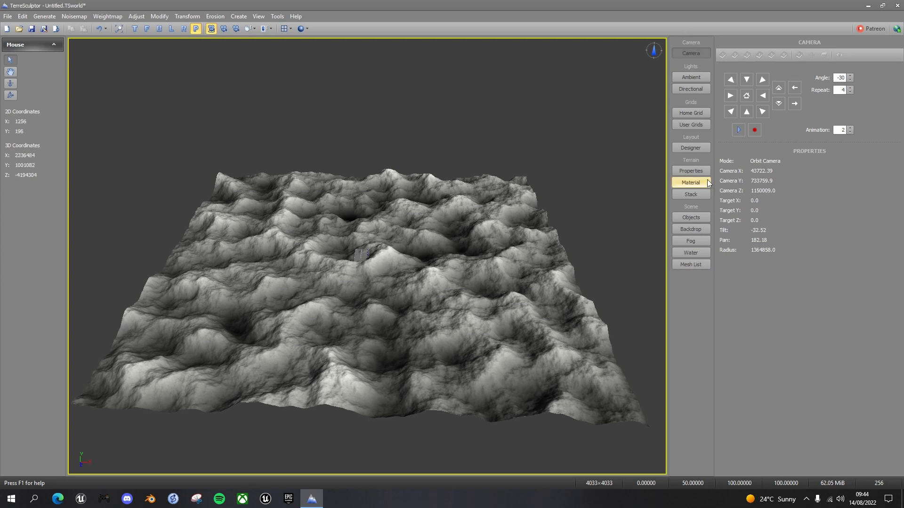
left_click(691, 183)
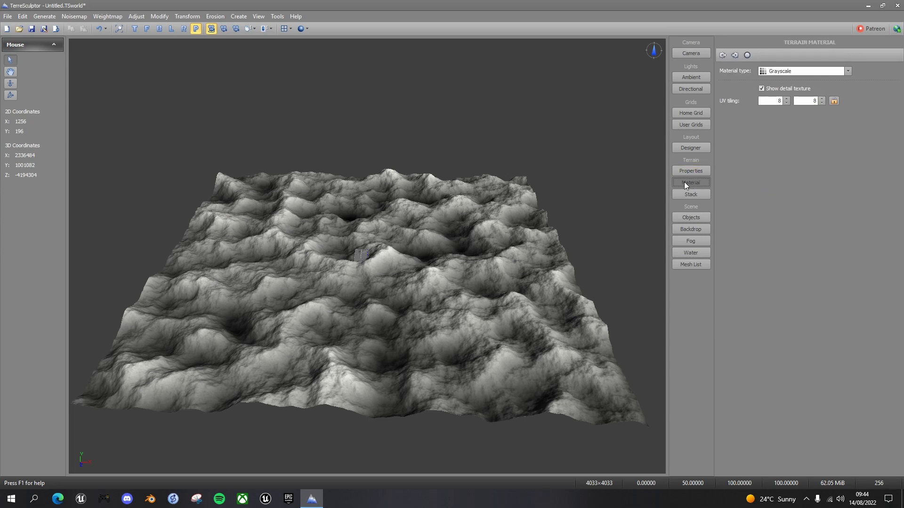
left_click(848, 71)
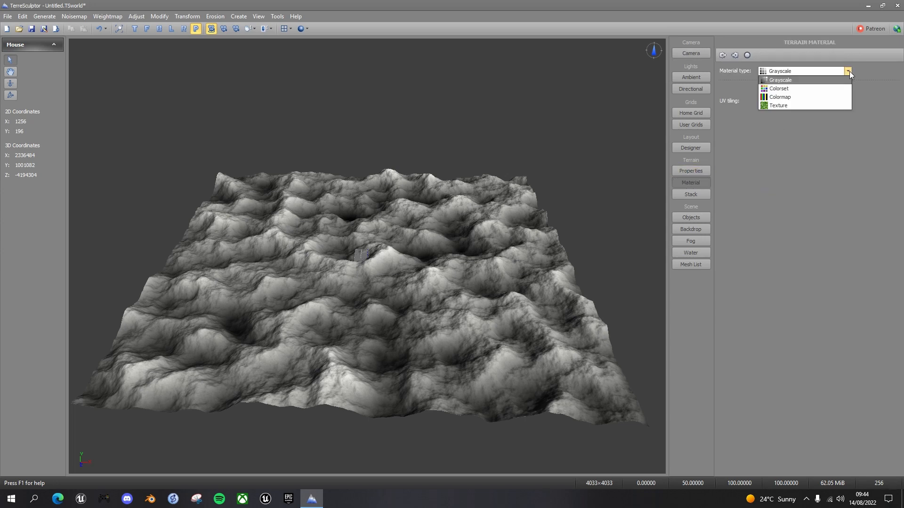
left_click(785, 88)
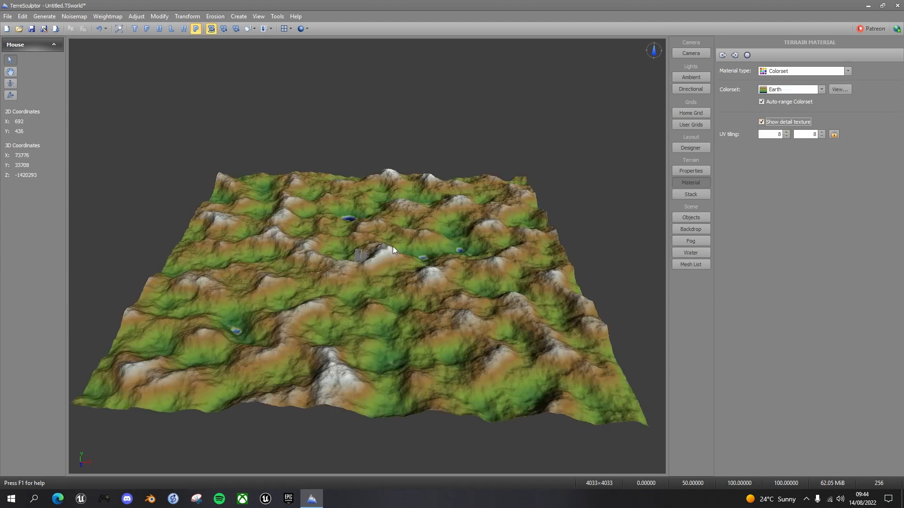
left_click(822, 90)
scroll(803, 127, "up", 6)
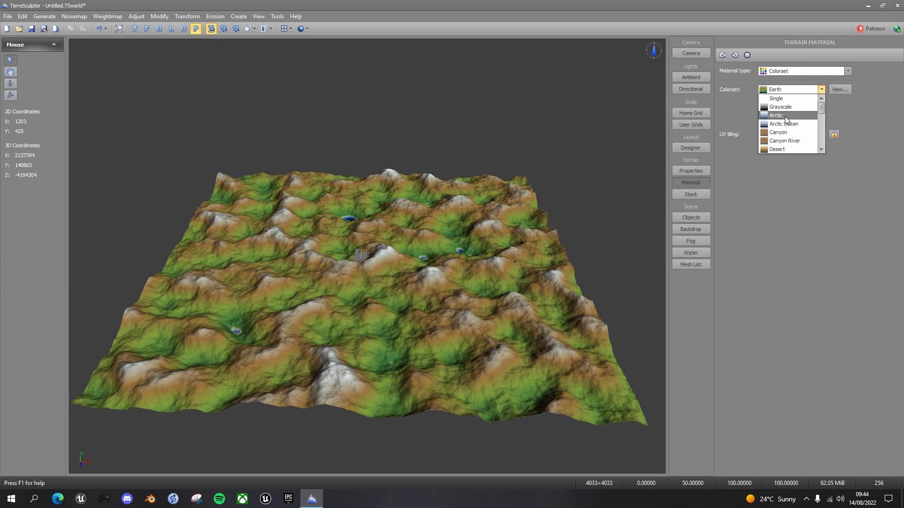
left_click(785, 118)
Step: Examine the shape and snowy surface of the hills from close up and from several angles
mouse_move(392, 274)
middle_mouse_down()
mouse_move(396, 288)
mouse_move(419, 285)
mouse_move(393, 274)
middle_mouse_up()
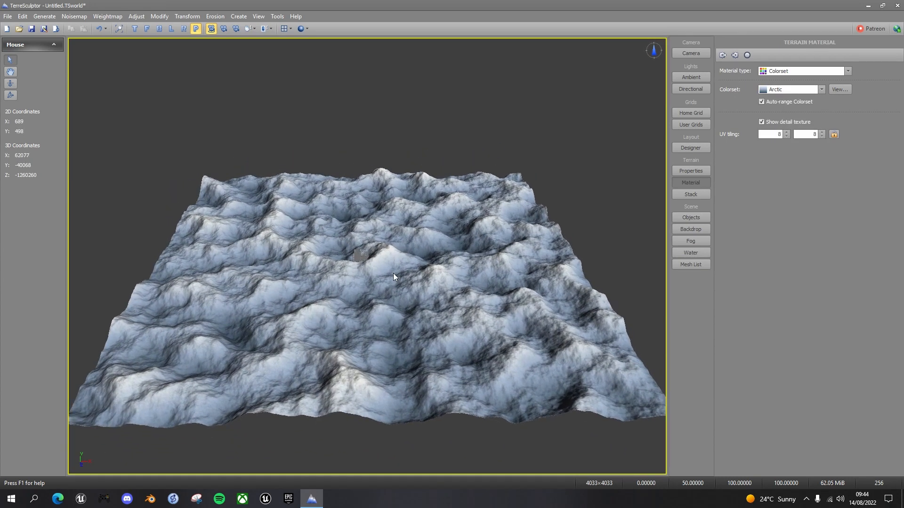
scroll(393, 273, "up", 10)
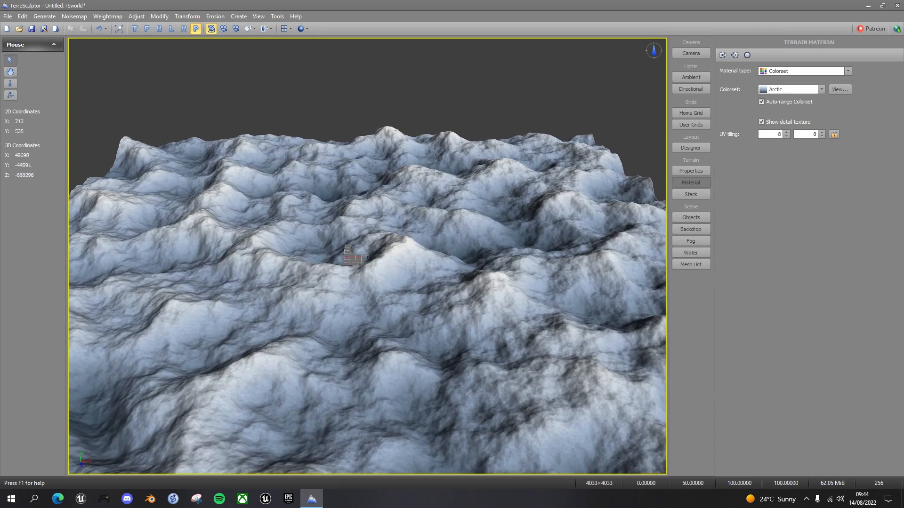
middle_click_drag(405, 291, 367, 256)
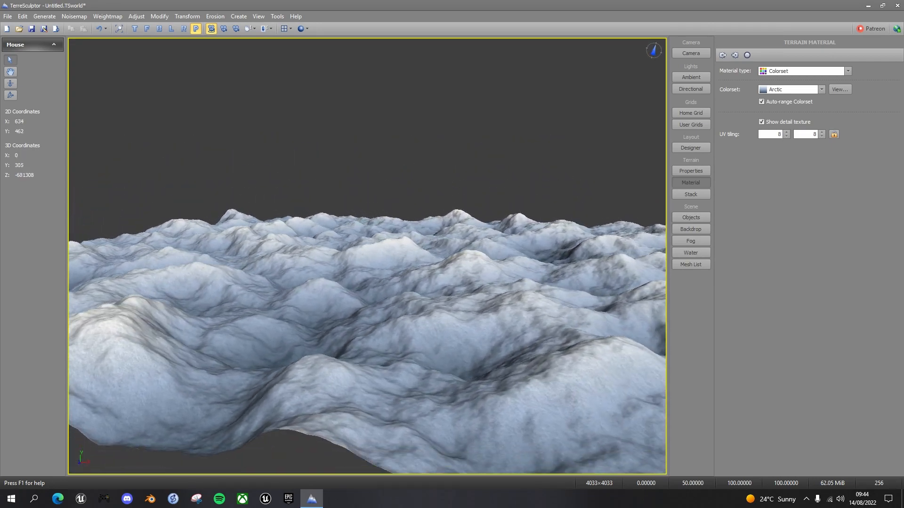
scroll(405, 291, "up", 8)
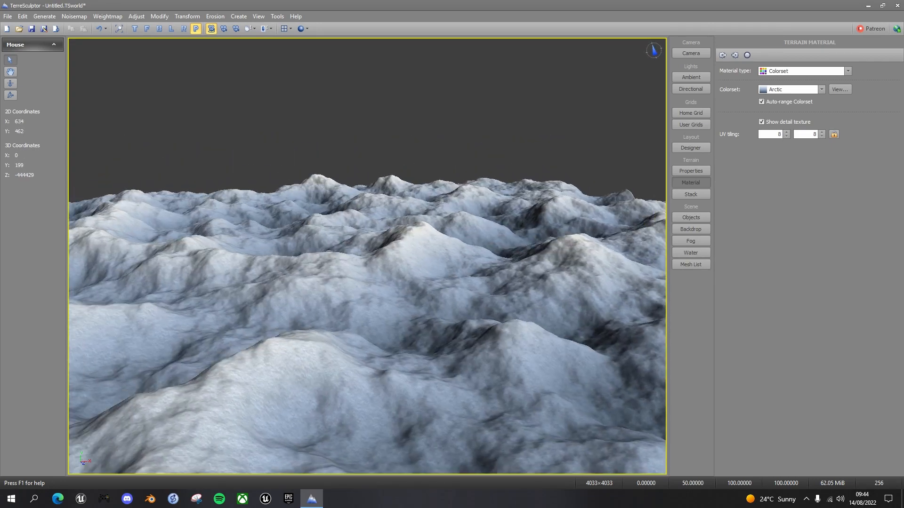
mouse_move(407, 291)
middle_mouse_down()
mouse_move(416, 281)
mouse_move(379, 282)
mouse_move(408, 291)
middle_mouse_up()
scroll(408, 291, "down", 5)
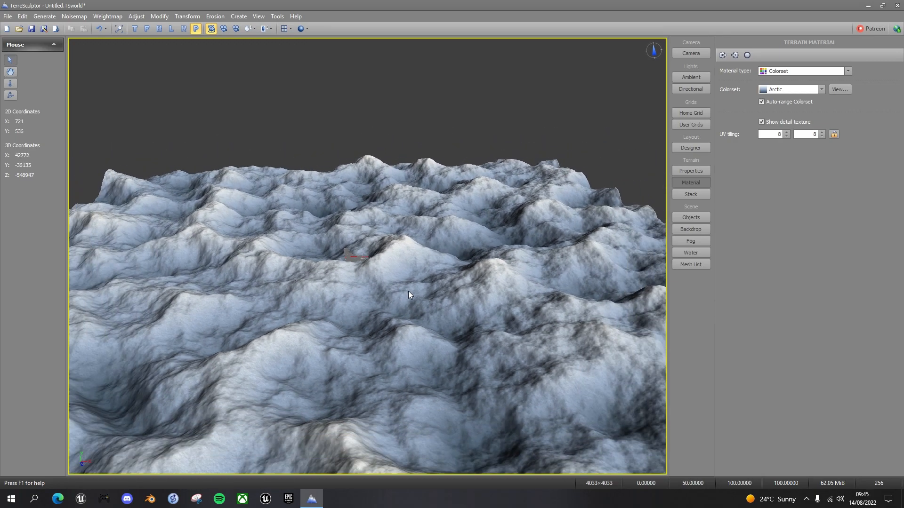
scroll(408, 292, "down", 3)
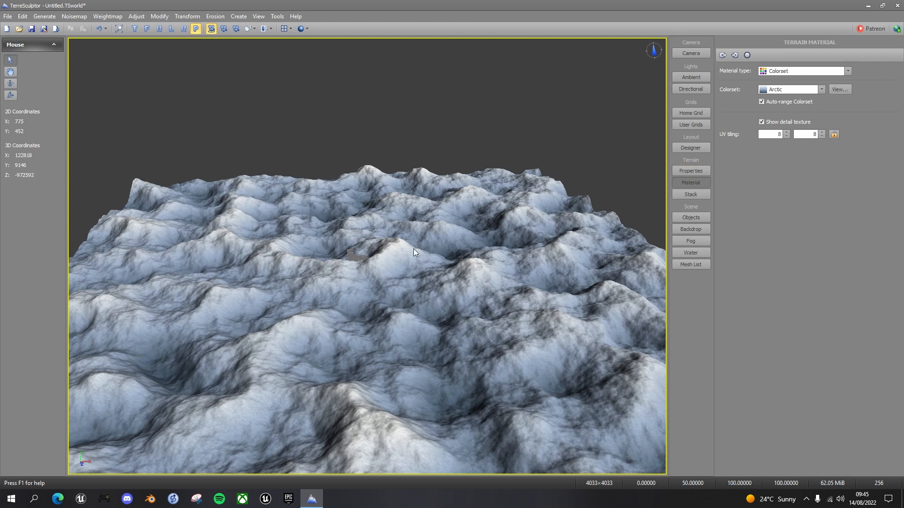
Step: Hide the home grid and show the backdrop among the scene objects, keeping the terrain shown
left_click(691, 171)
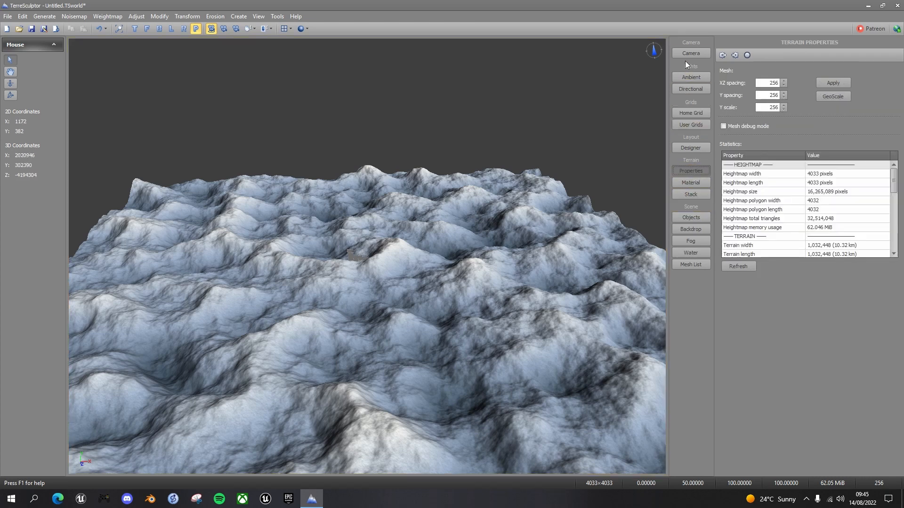
left_click(688, 150)
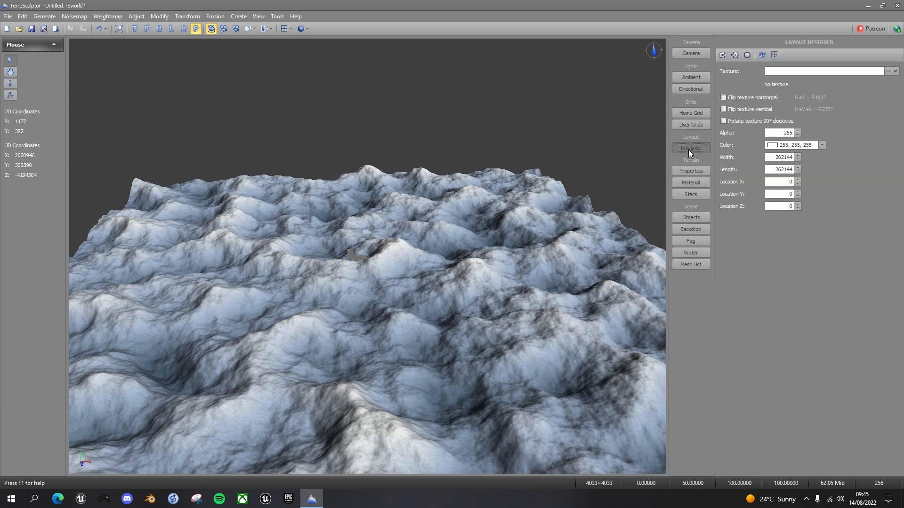
left_click(690, 216)
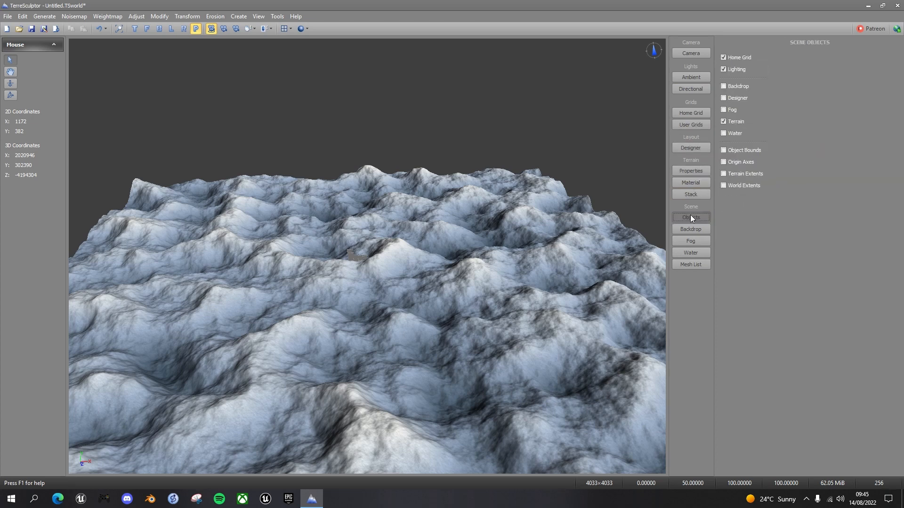
left_click(723, 57)
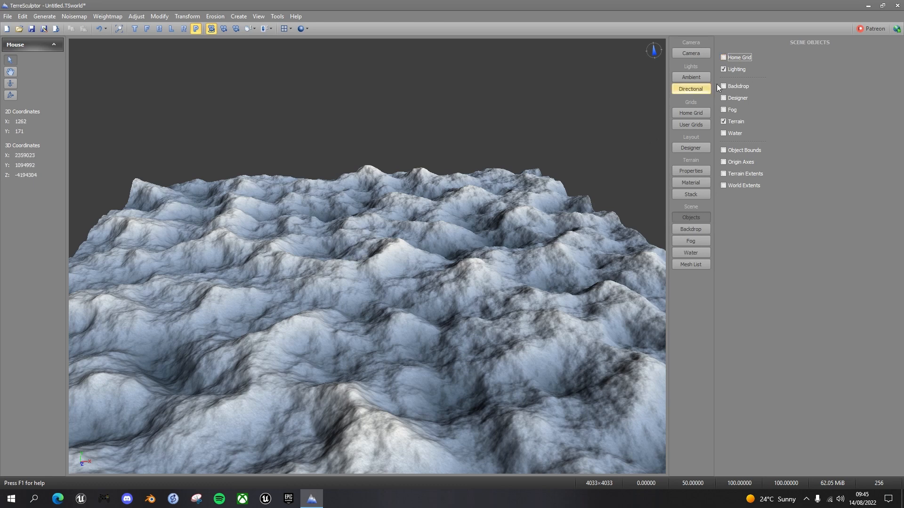
left_click(724, 120)
left_click(723, 86)
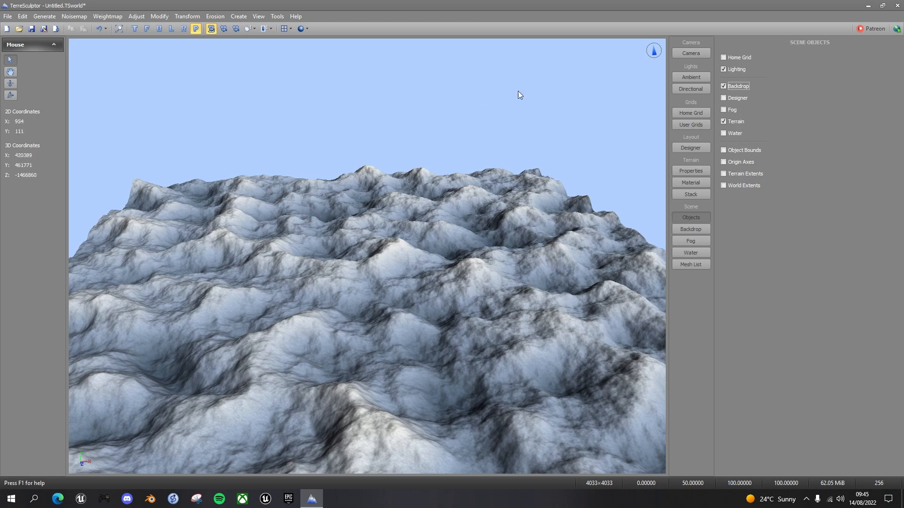
Step: Flatten the terrain's edges to the low value with an edge width of 256 and a feather width of 100
scroll(448, 210, "down", 4)
middle_click_drag(446, 210, 415, 277)
middle_click_drag(364, 247, 115, 241)
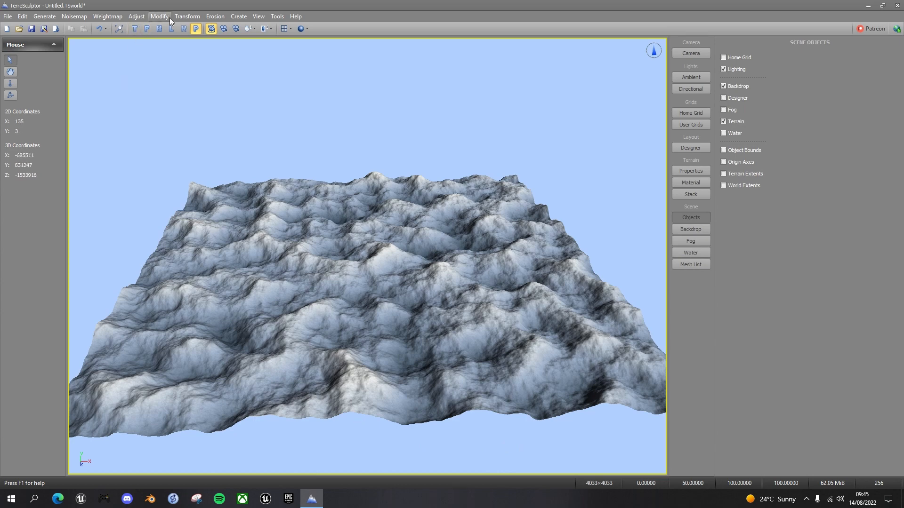
left_click(188, 17)
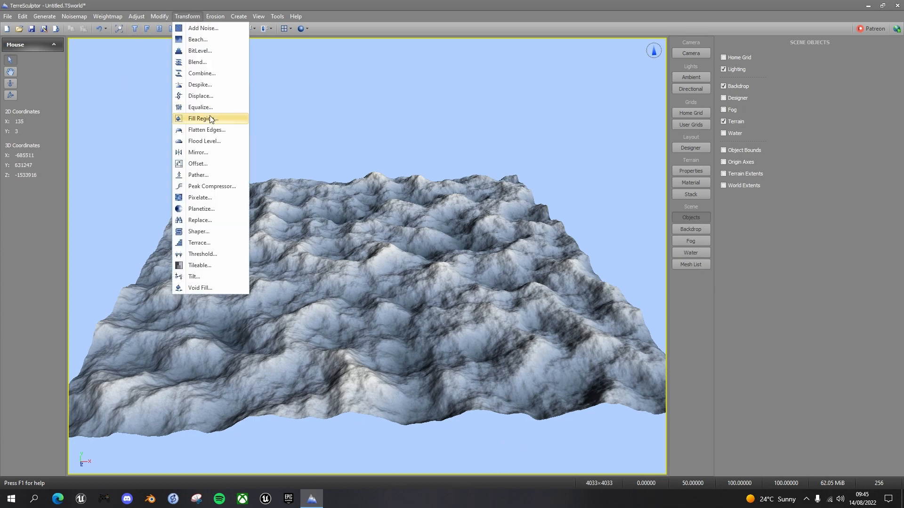
left_click(201, 131)
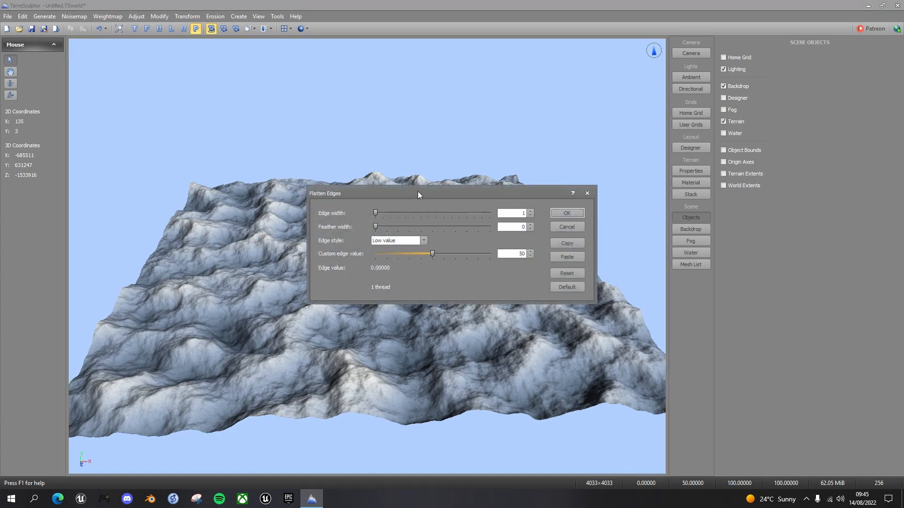
left_click_drag(417, 191, 378, 142)
left_click_drag(335, 162, 452, 163)
left_click_drag(335, 177, 442, 182)
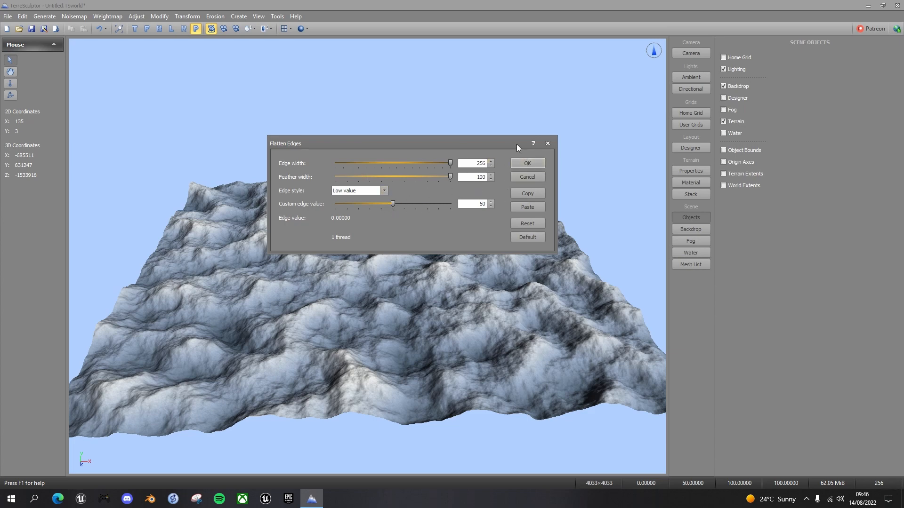
left_click(527, 163)
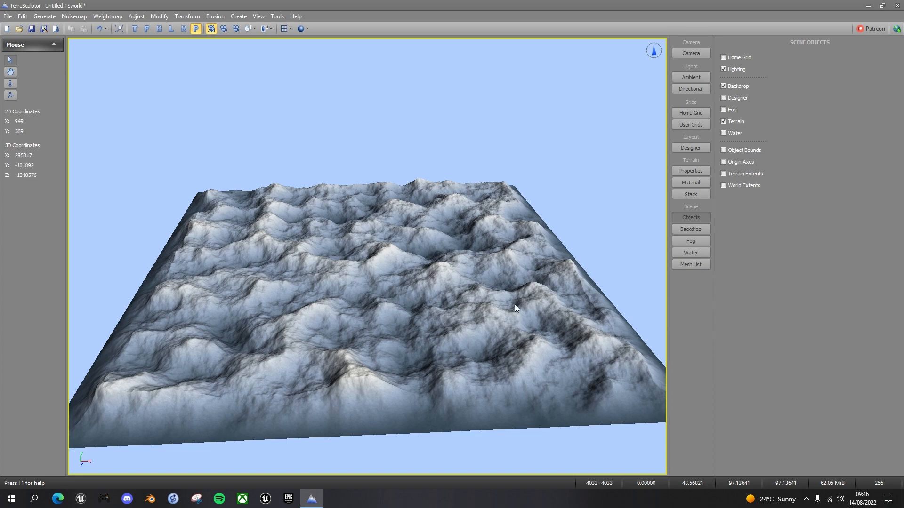
mouse_move(487, 290)
middle_mouse_down()
mouse_move(471, 301)
mouse_move(471, 289)
middle_mouse_up()
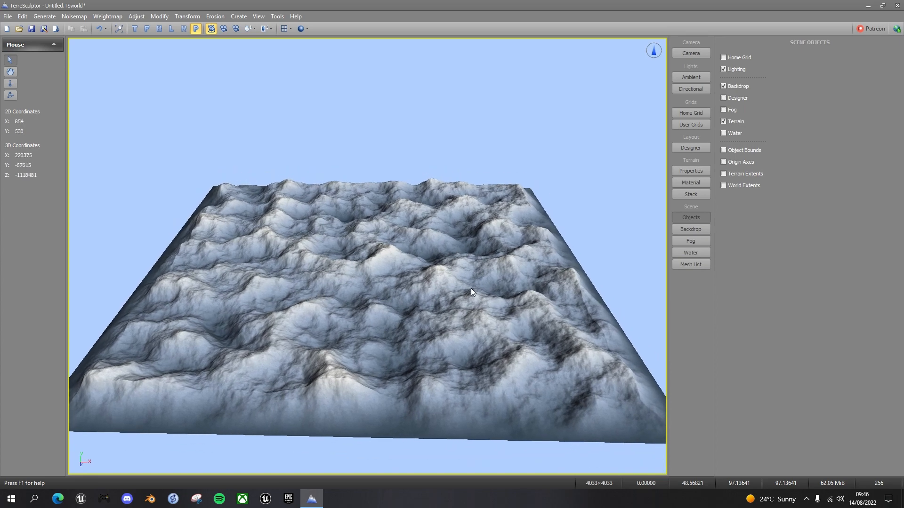
Step: Save the project as ArcticTutorial in the TerreSculptor Projects folder
left_click(7, 17)
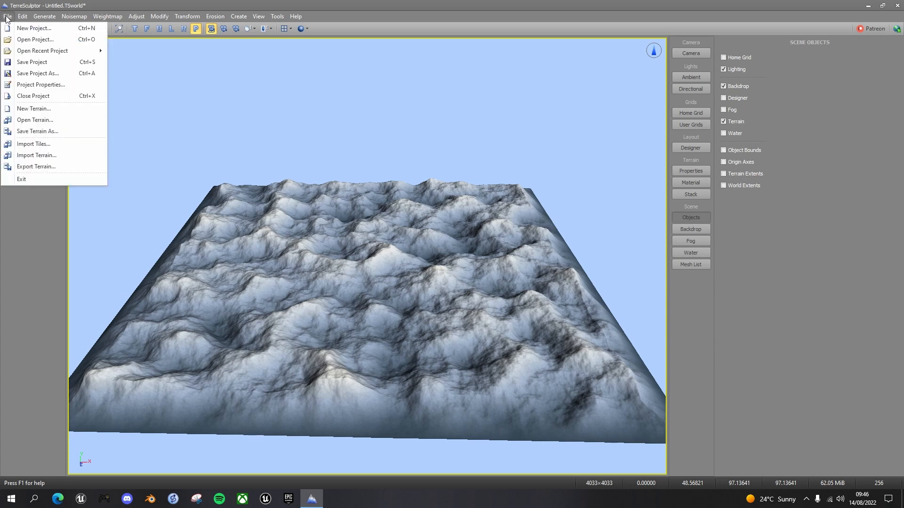
left_click(49, 65)
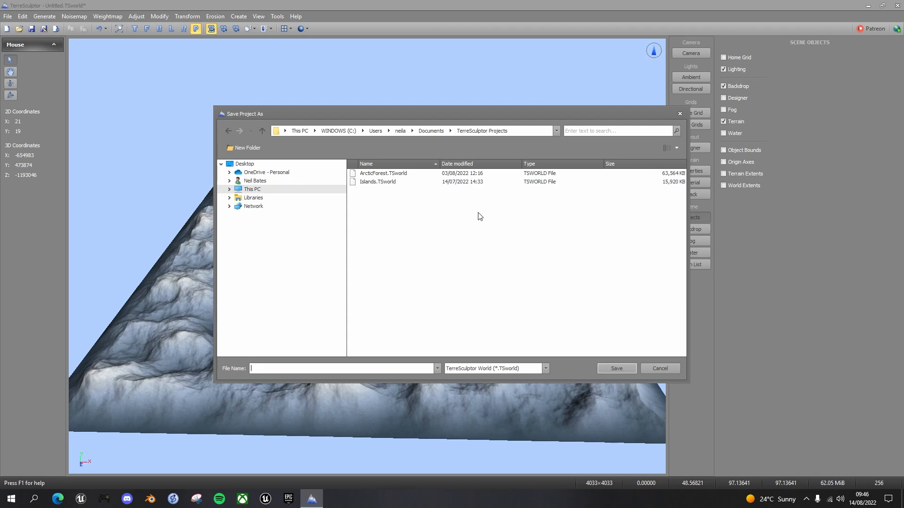
left_click(281, 368)
type("Ar")
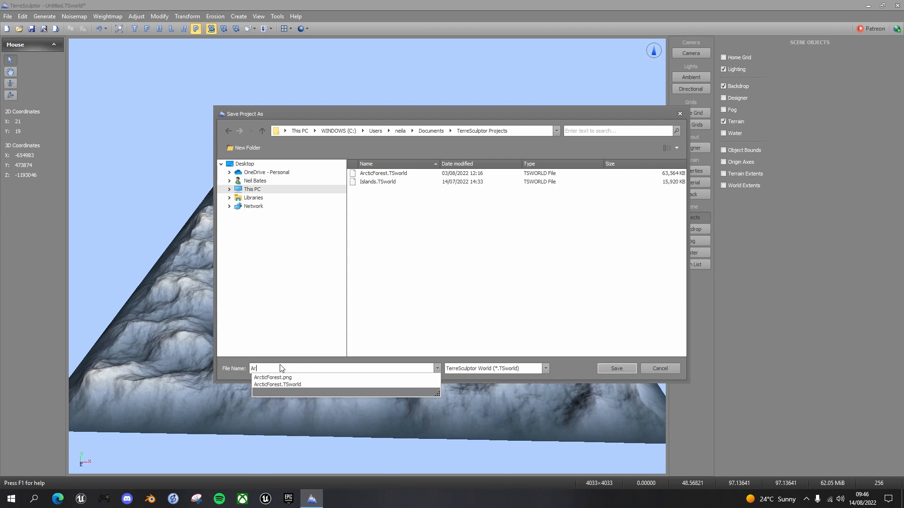
type("cticTutorial")
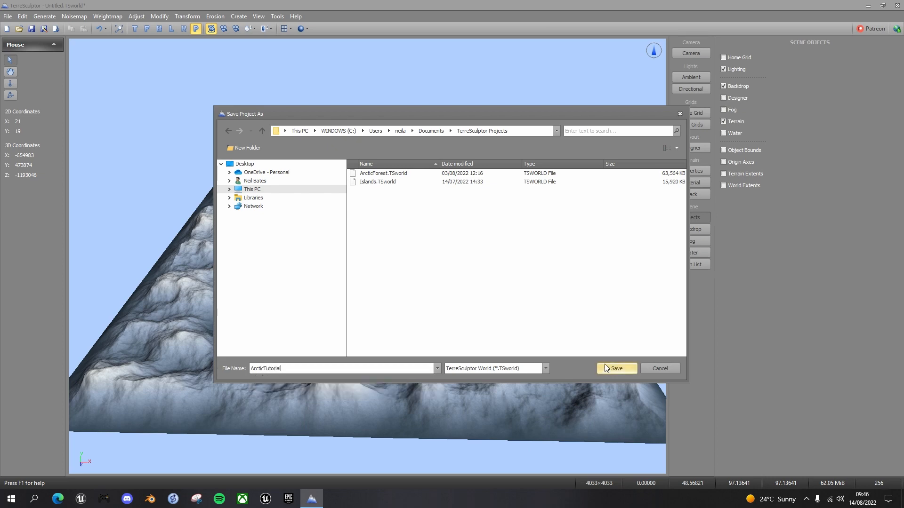
left_click(616, 368)
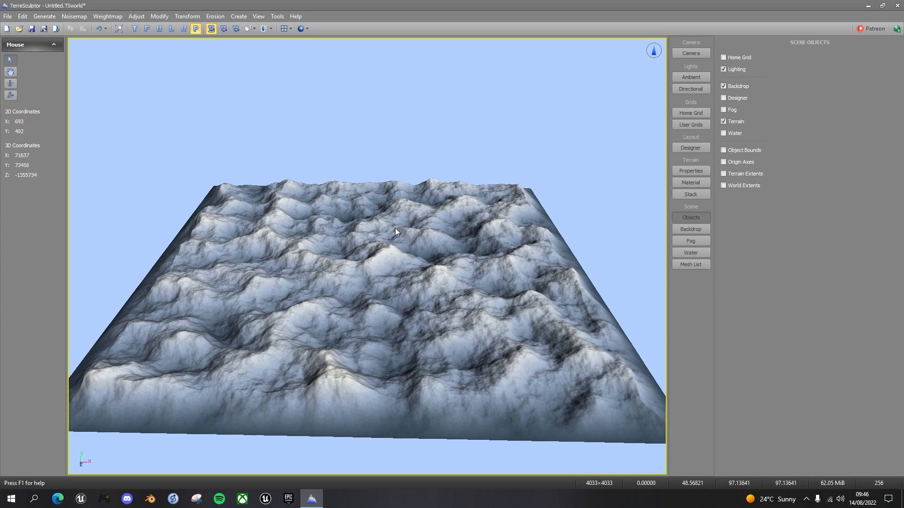
Step: Export the terrain as a 16-bit grayscale PNG image named ArcticTutorial
left_click(7, 17)
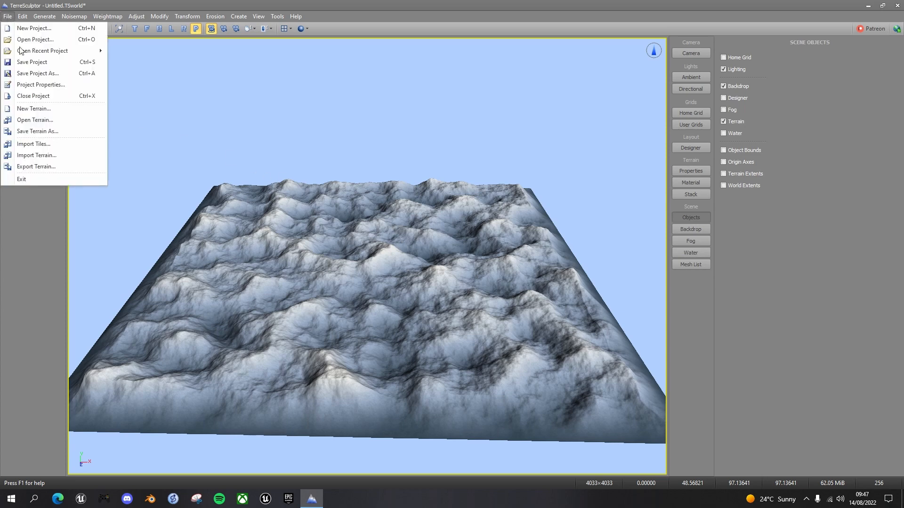
left_click(52, 167)
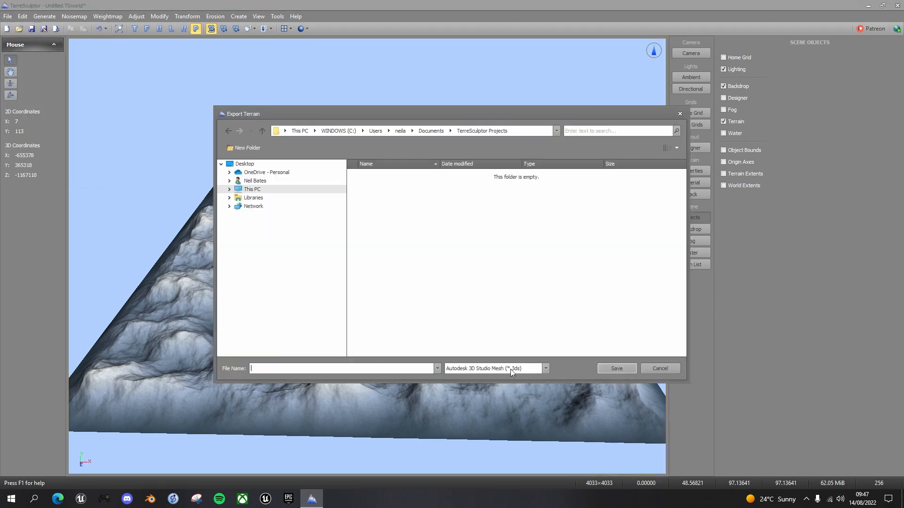
left_click(546, 369)
scroll(551, 396, "down", 5)
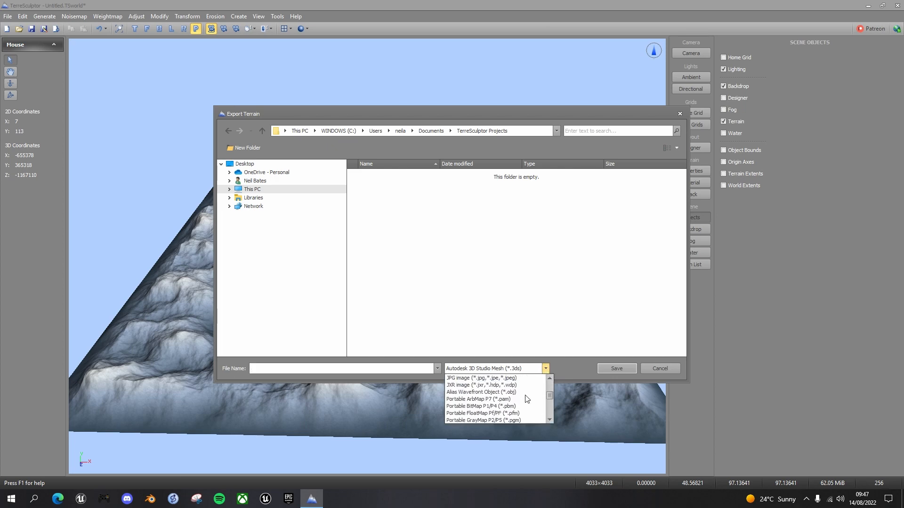
scroll(526, 398, "down", 2)
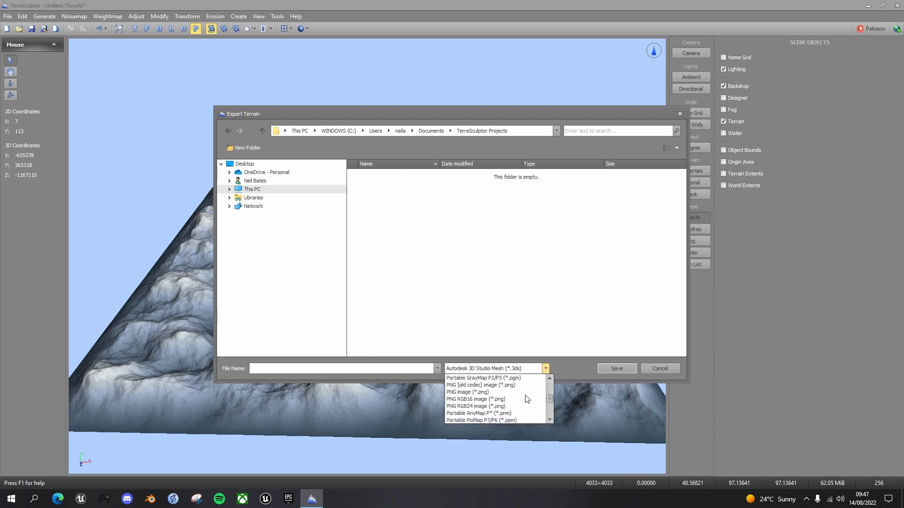
left_click(467, 392)
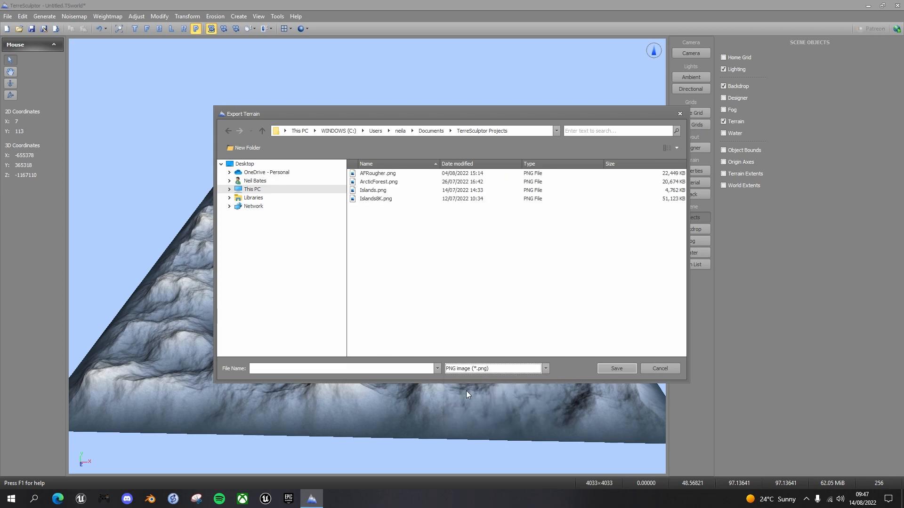
left_click(273, 369)
type("Arcti")
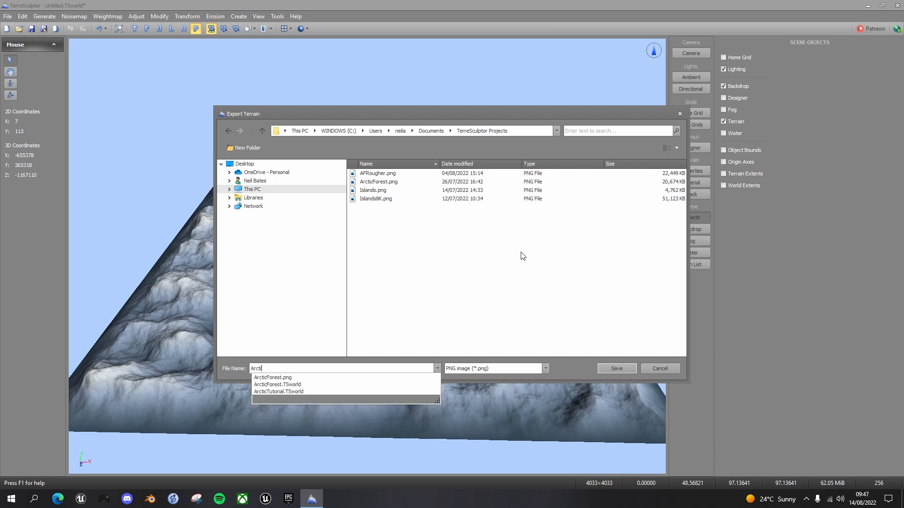
type("cTutor")
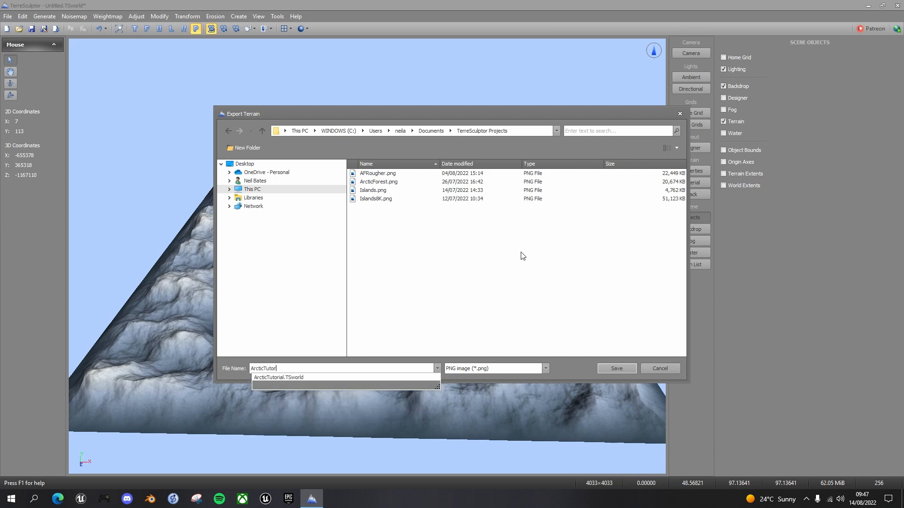
type("ial")
left_click(619, 368)
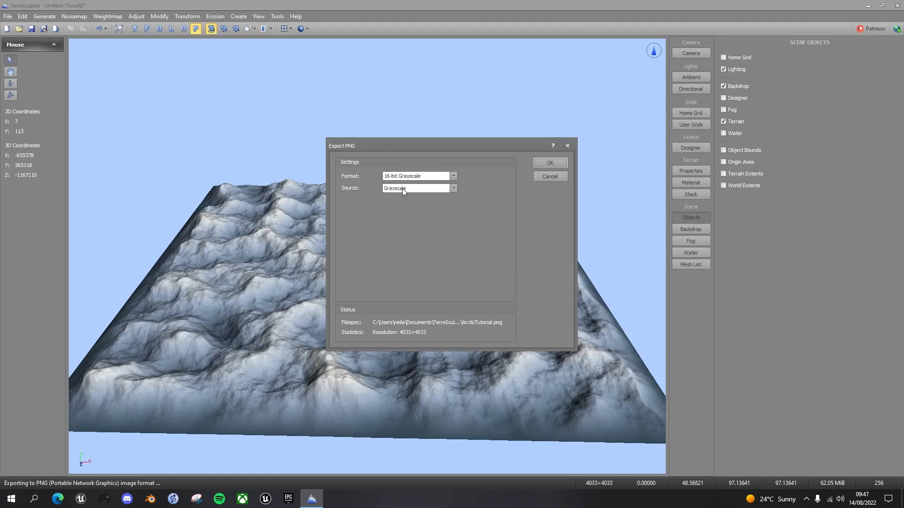
left_click(552, 163)
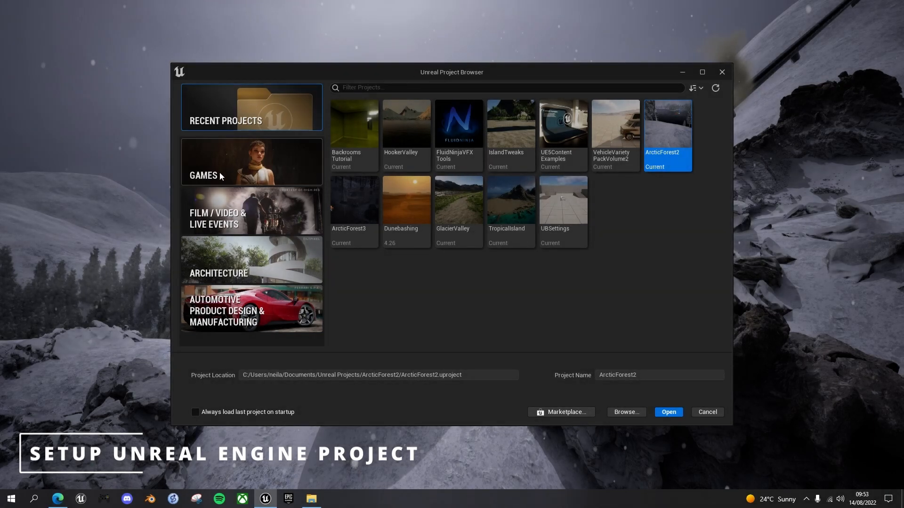
Step: In Unreal Engine, create a Third Person game project named ArcticTutorial and dismiss the new plugins notice
left_click(236, 160)
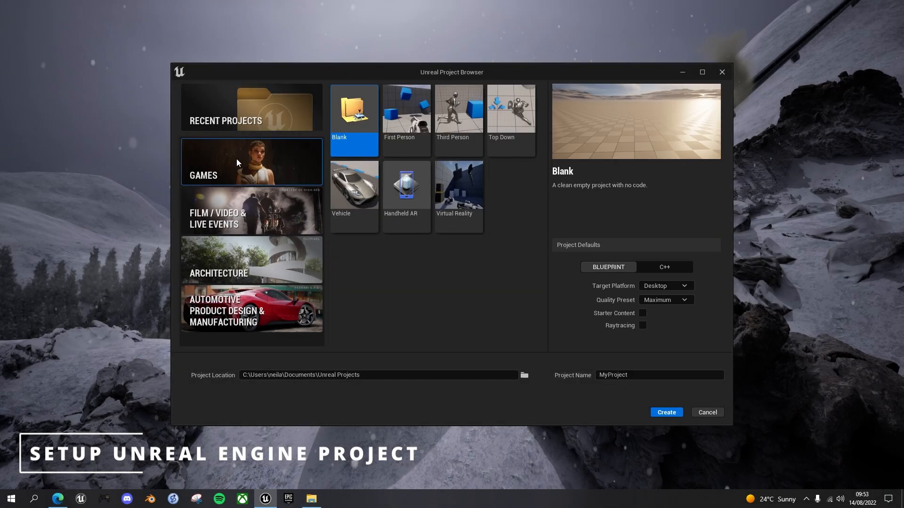
left_click(460, 108)
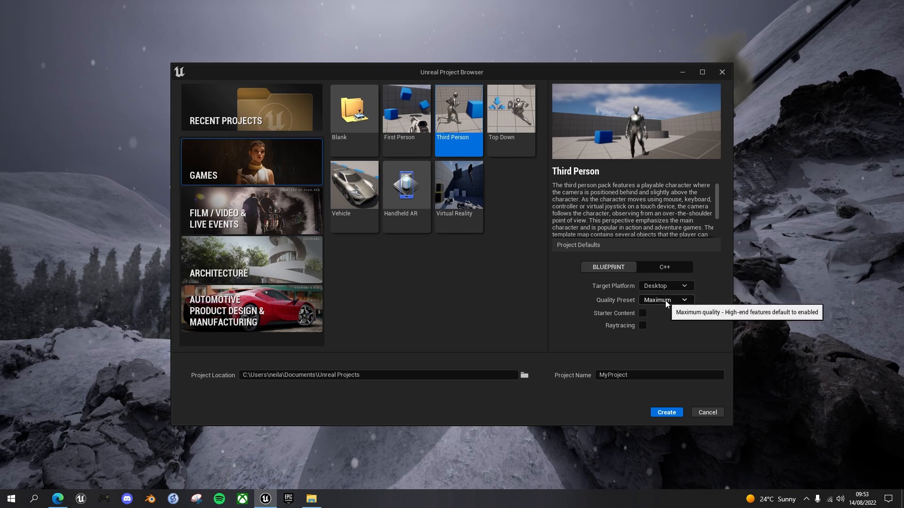
left_click(646, 375)
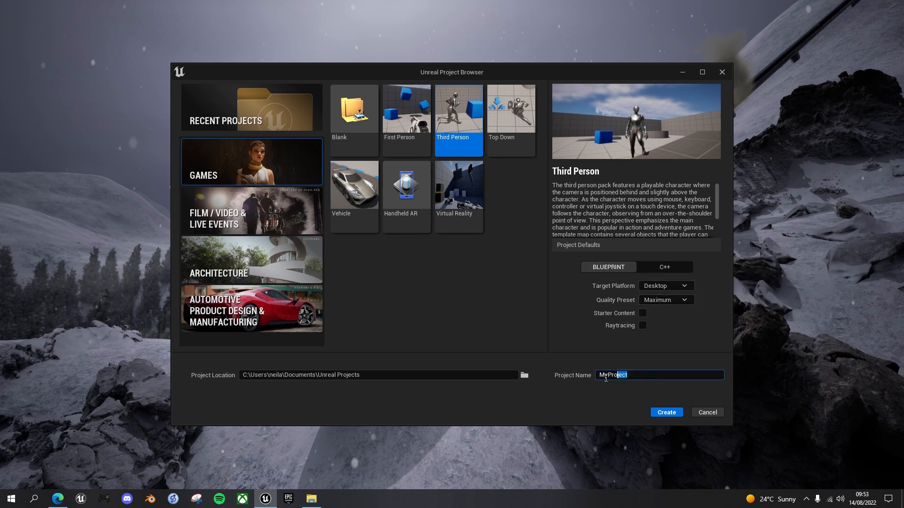
type("ArcticTutorial")
left_click(667, 414)
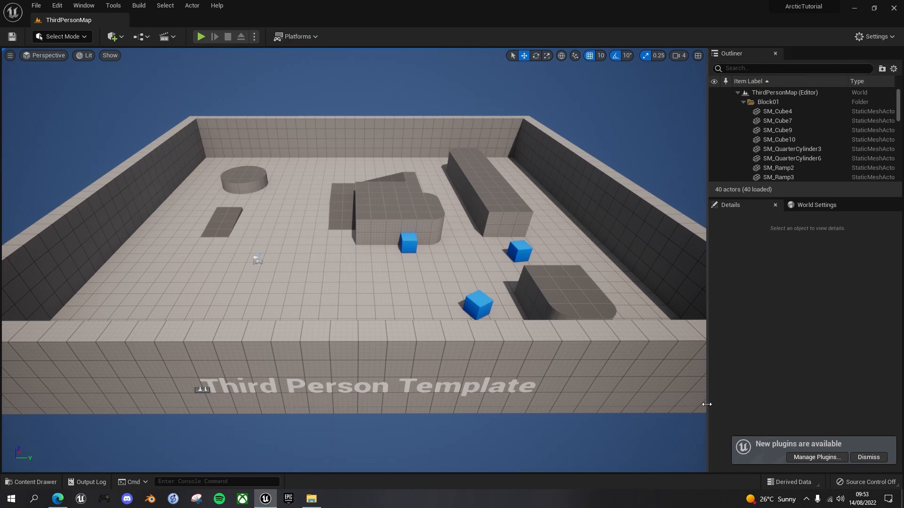
left_click(868, 458)
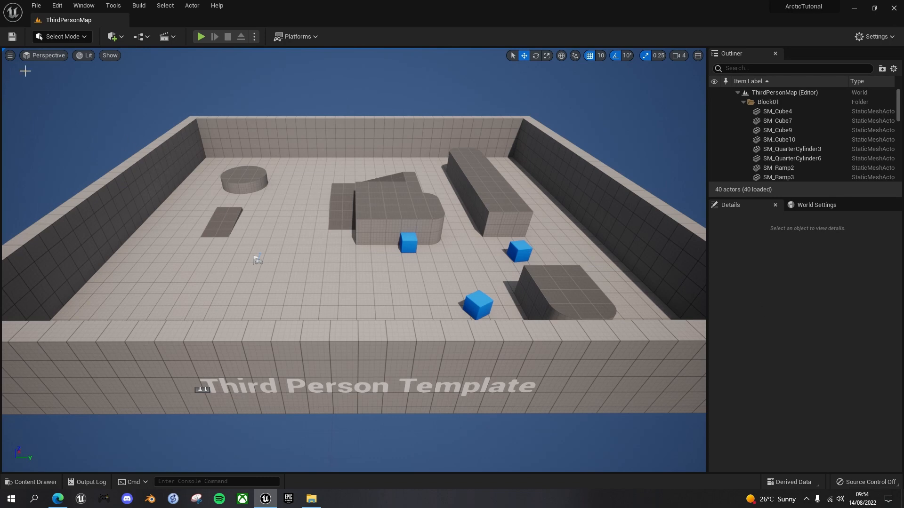
Step: Create a new level from the Empty Level template
left_click(36, 5)
mouse_move(57, 6)
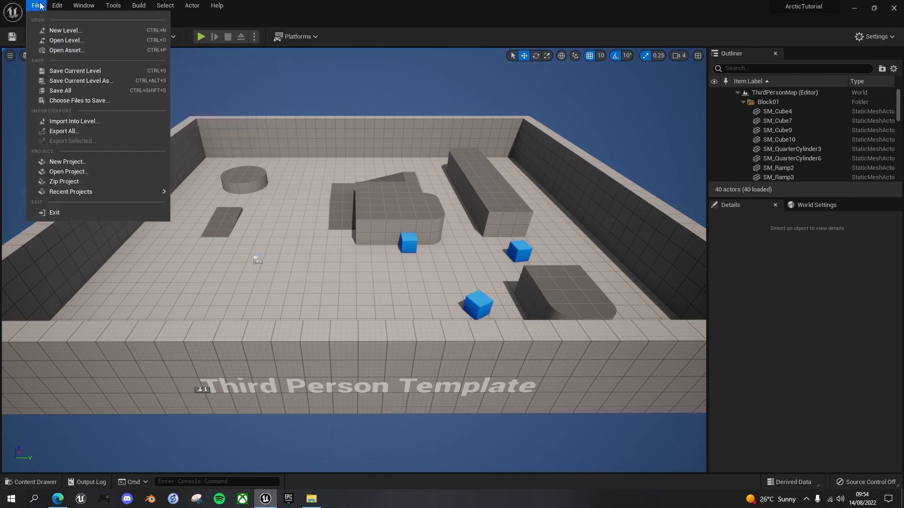
left_click(52, 30)
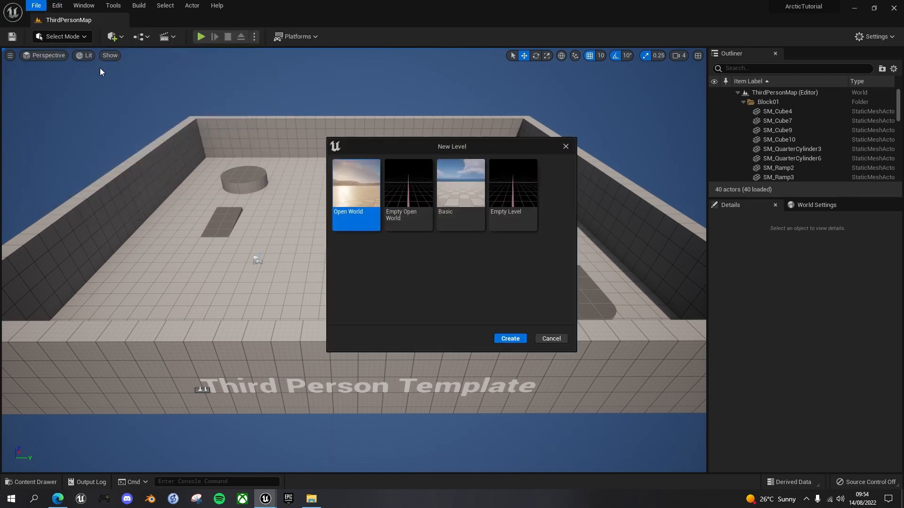
left_click(510, 190)
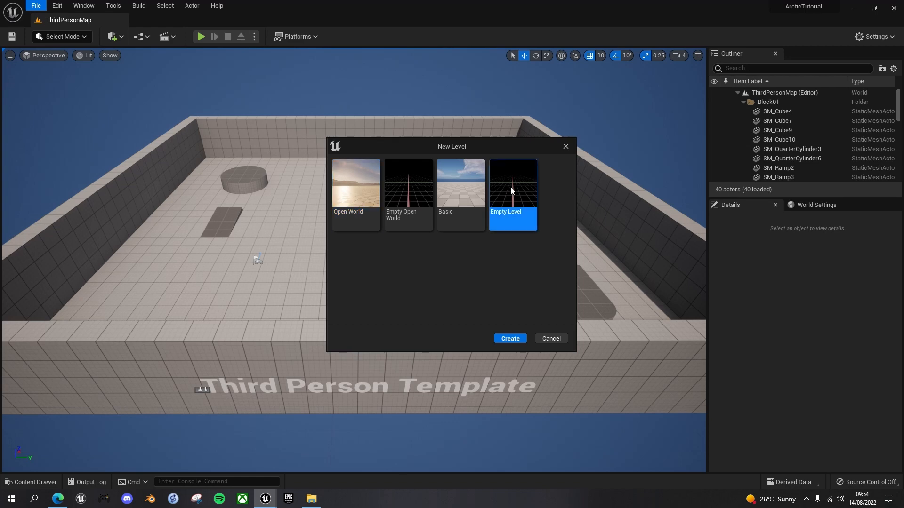
left_click(512, 340)
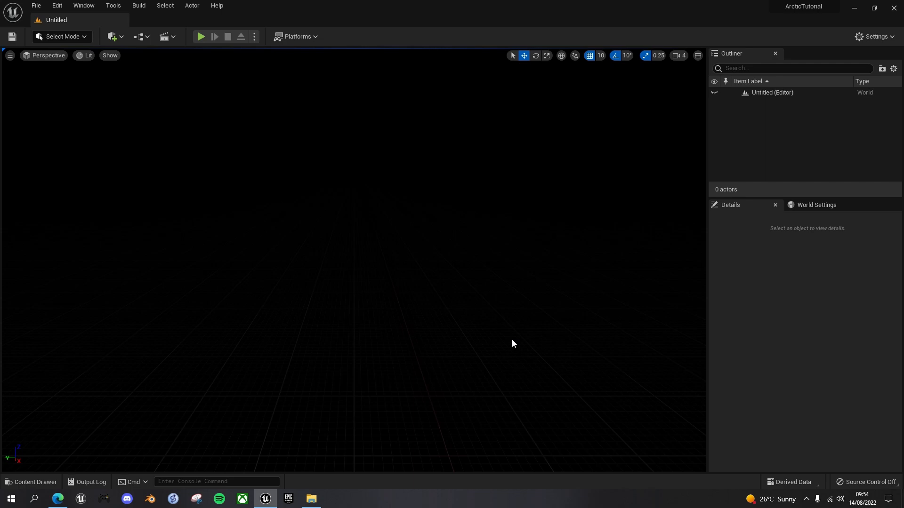
Step: Add a sky light, atmospheric light 0, sky atmosphere, volumetric cloud and height fog with the Env. Light Mixer
left_click(83, 5)
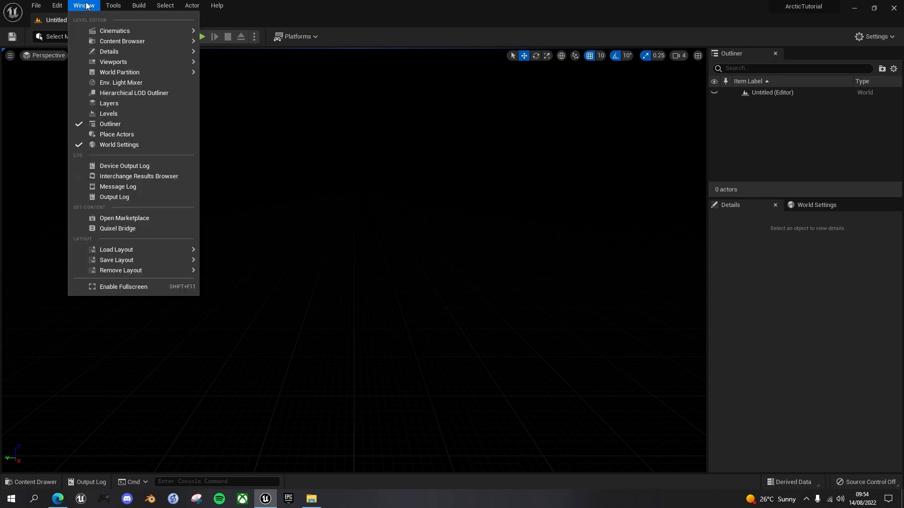
left_click(118, 83)
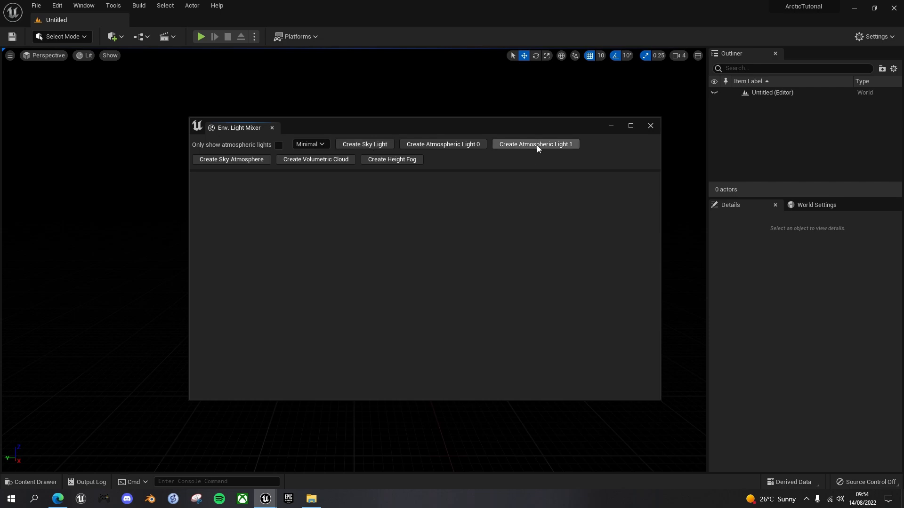
left_click(372, 143)
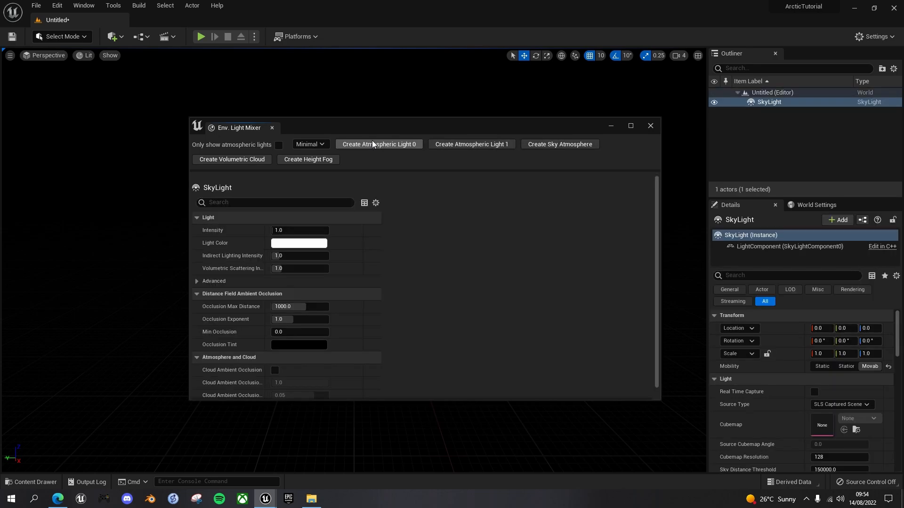
left_click(375, 145)
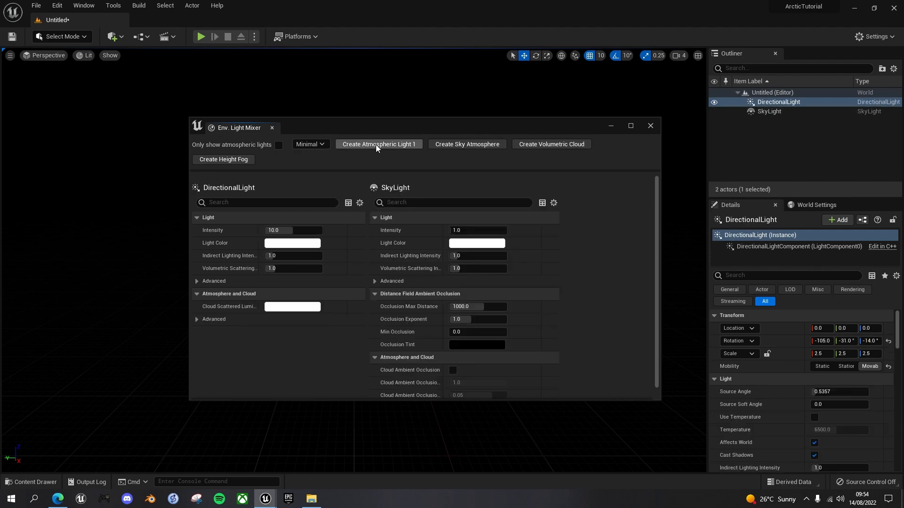
left_click(471, 142)
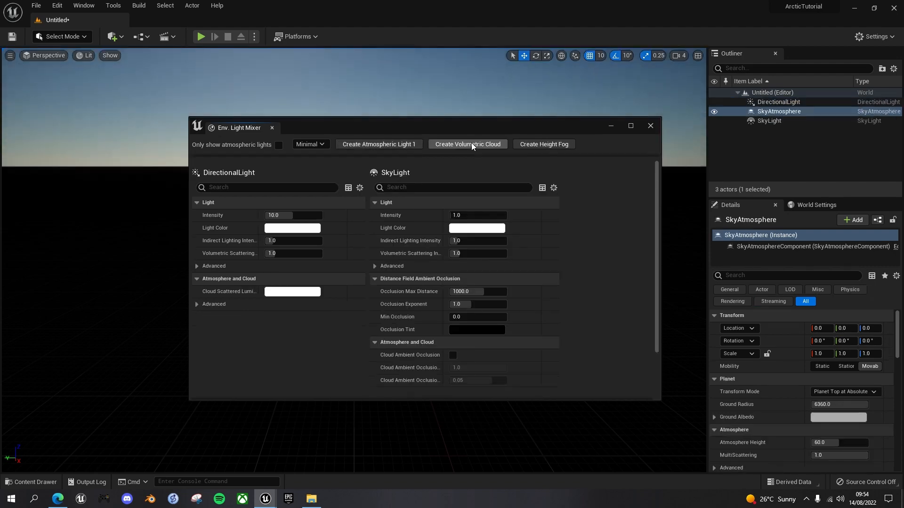
left_click(470, 143)
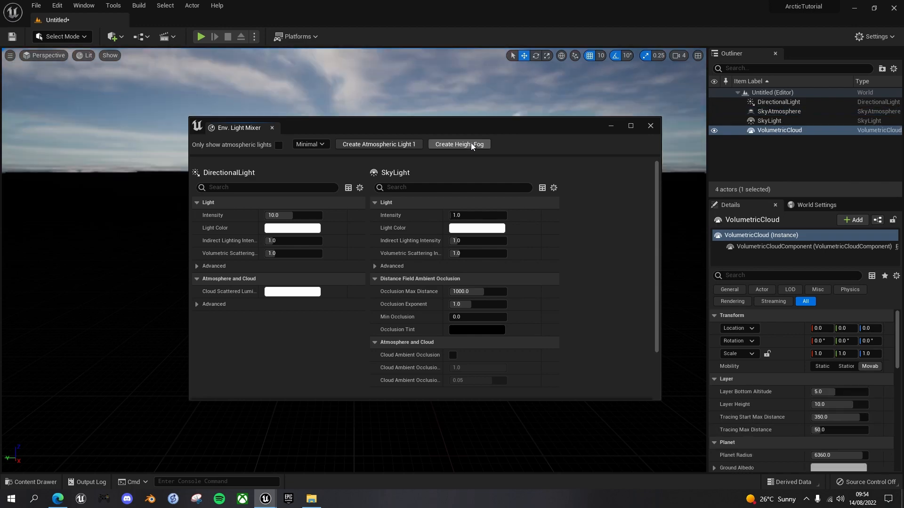
left_click(464, 143)
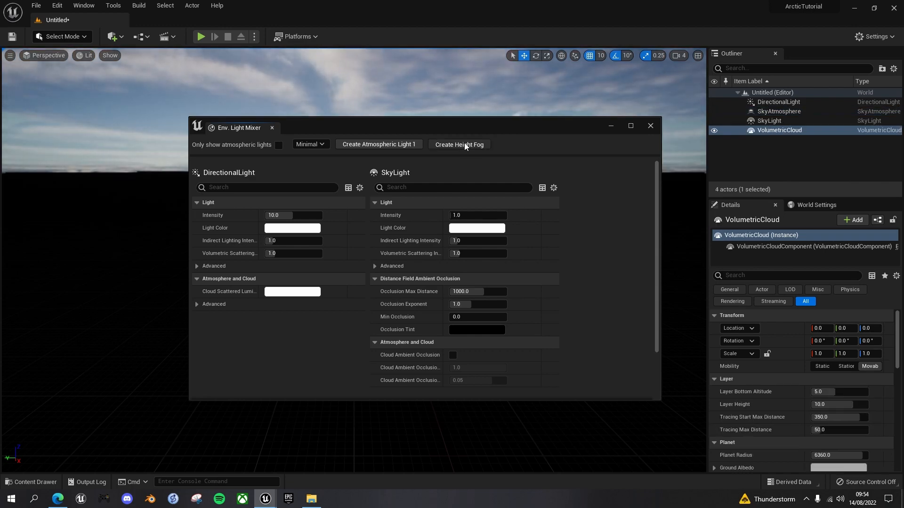
left_click(651, 126)
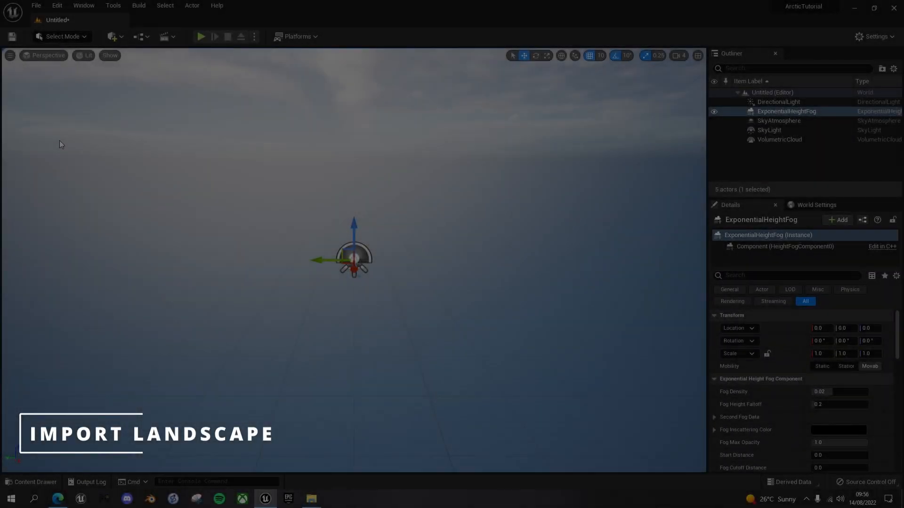
Step: Save the level as ArcticForest in a new Content subfolder named Maps
left_click(12, 38)
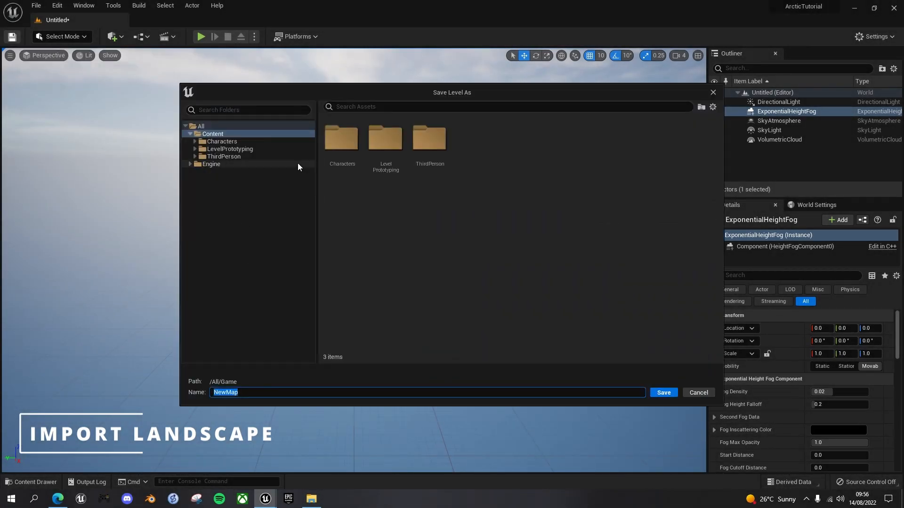
right_click(484, 140)
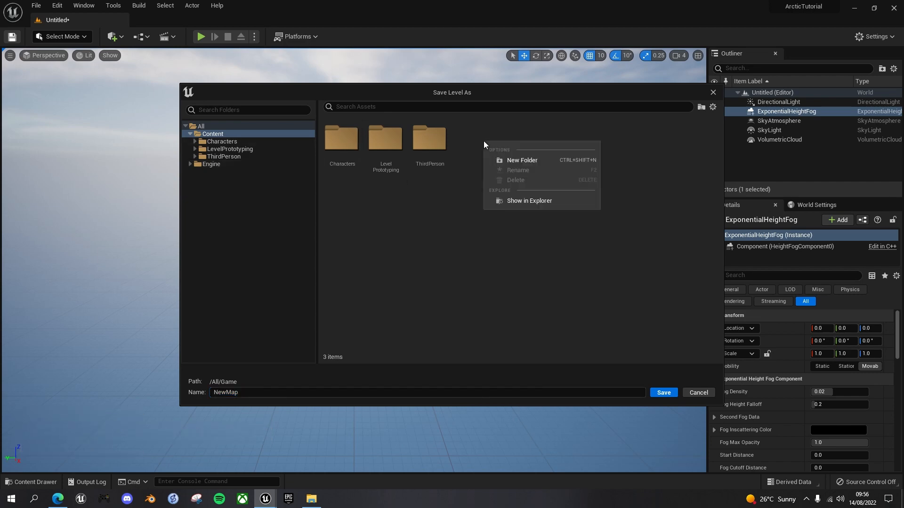
left_click(531, 163)
type("Maps")
key("Return")
double_click(434, 149)
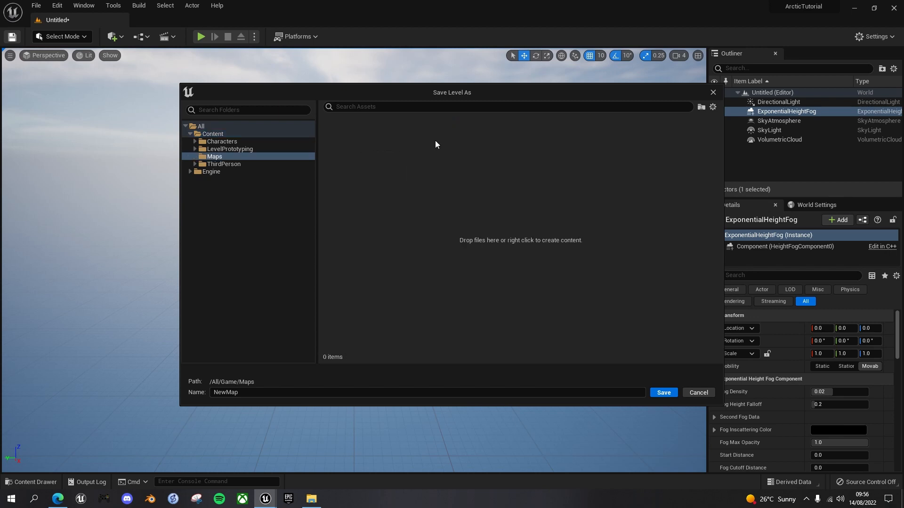
left_click_drag(252, 395, 150, 391)
type("ArcticForest")
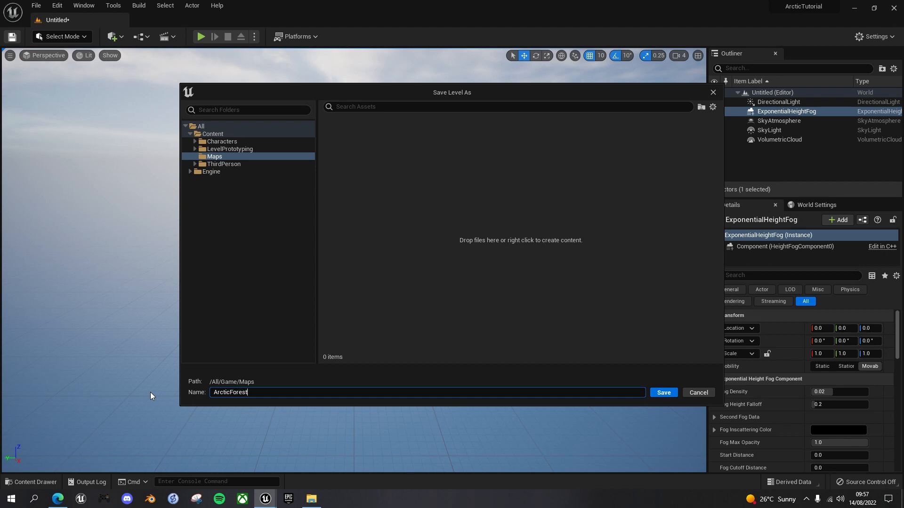
left_click(666, 393)
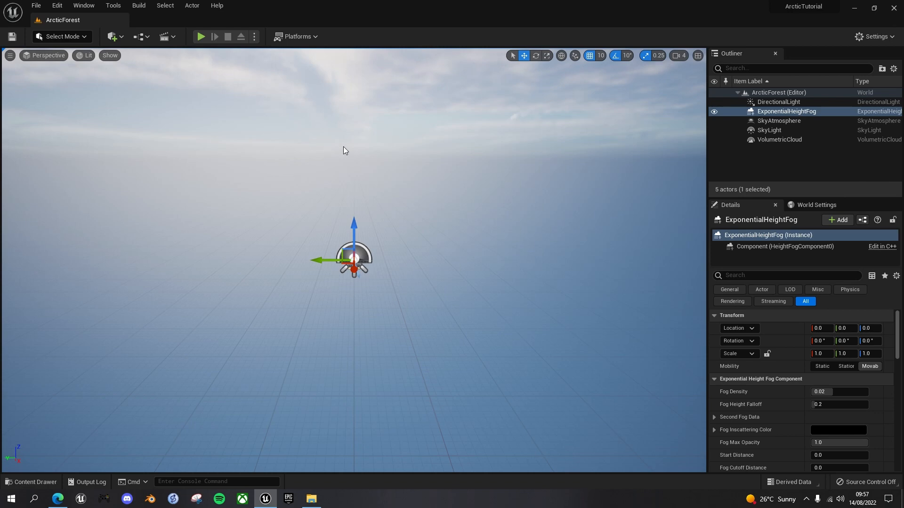
Step: Switch to the browser and view the download options of the unreal-openland GitHub repository
left_click(58, 499)
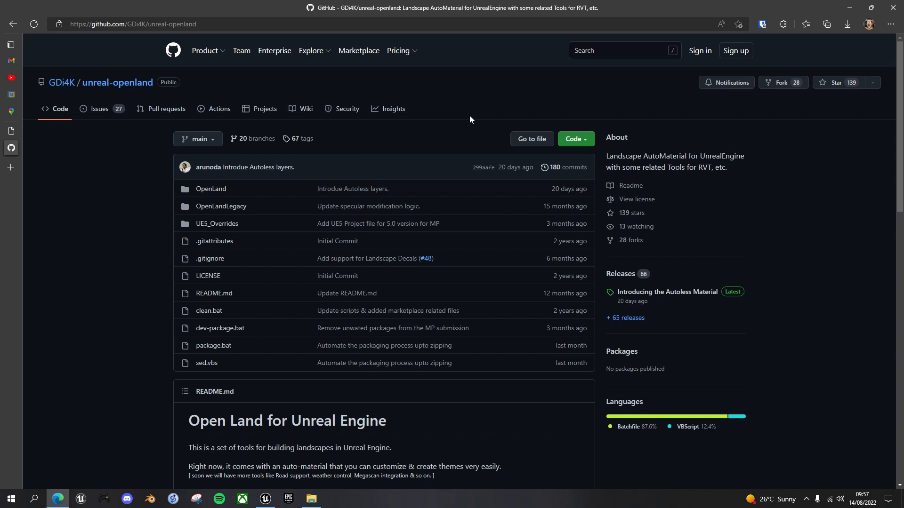
left_click(585, 140)
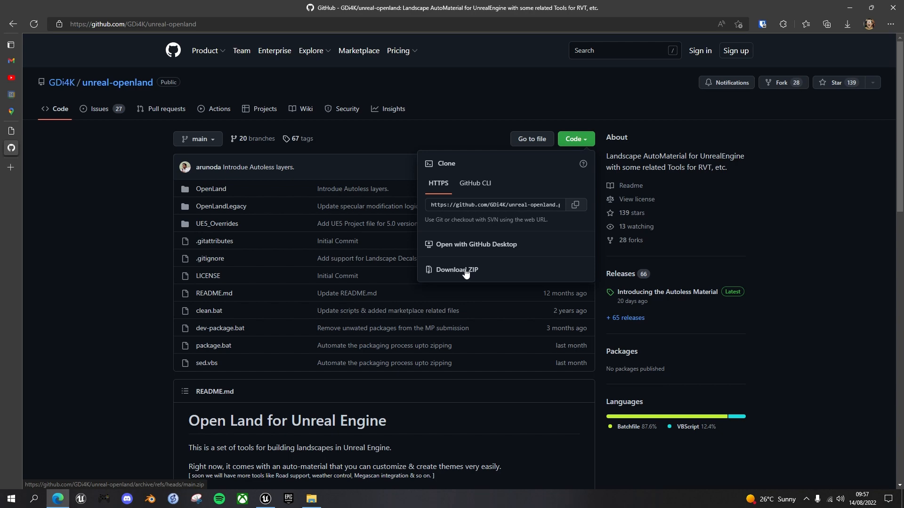
left_click(572, 90)
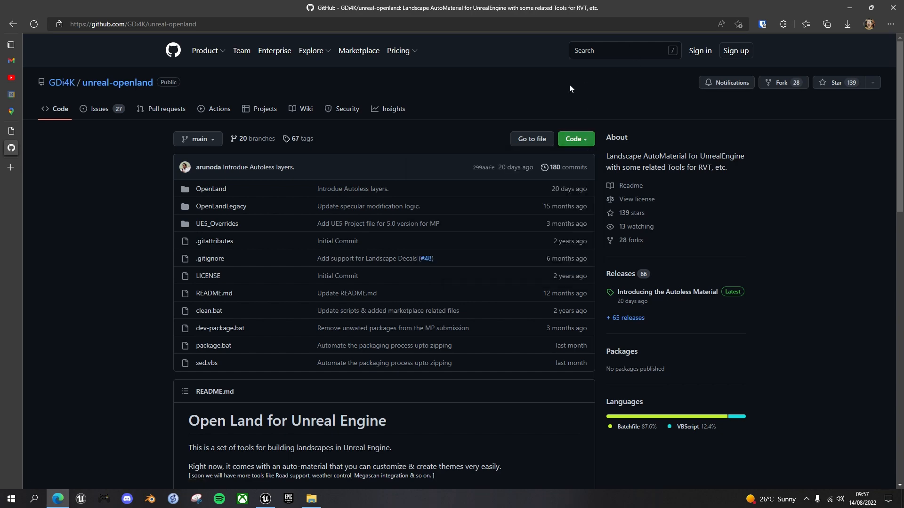
Step: In File Explorer, copy the OpenLand folder from Assets - OpenLand Toolkit into the ArcticTutorial project's Content folder
left_click(311, 499)
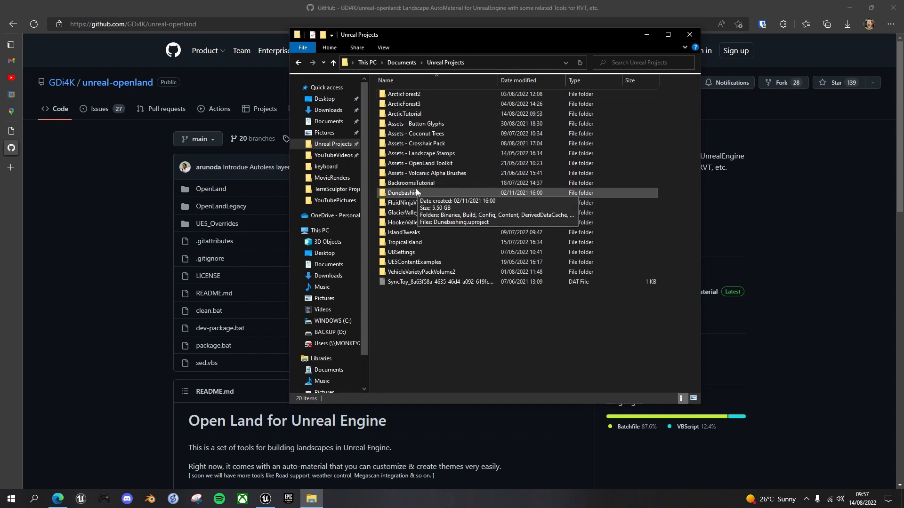
double_click(428, 161)
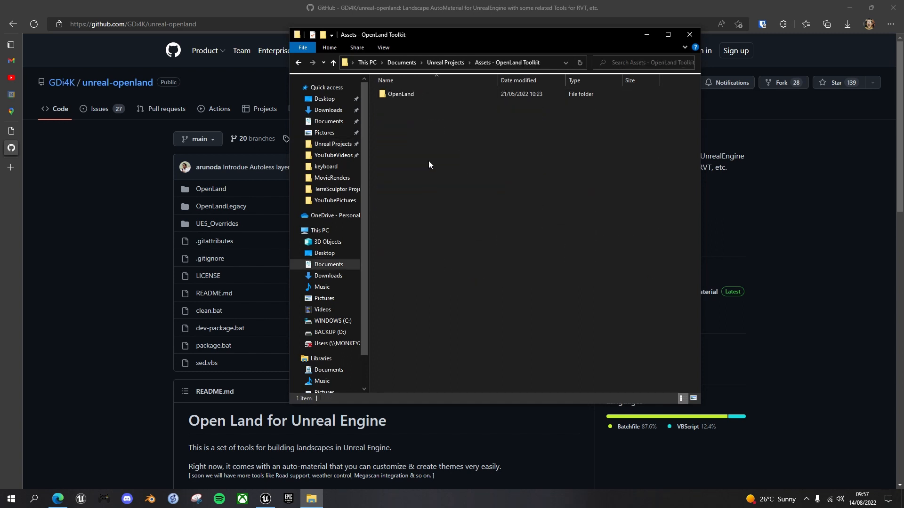
double_click(399, 93)
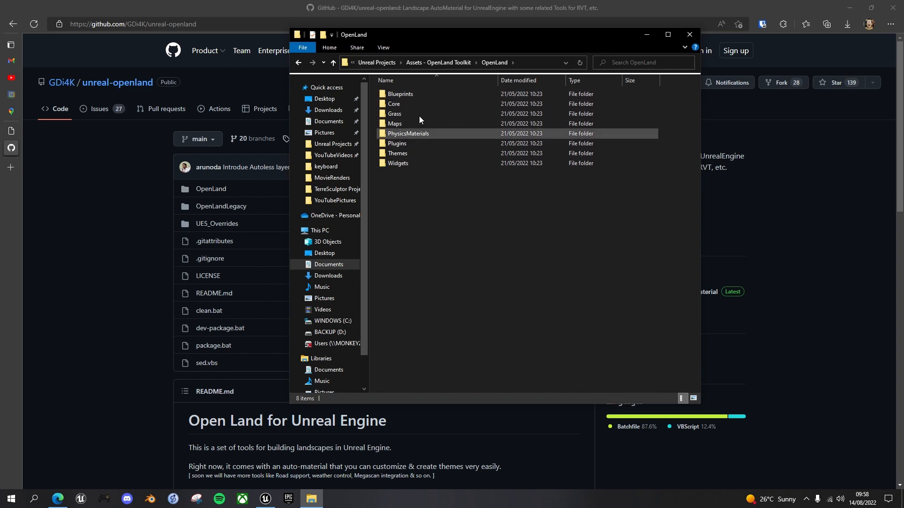
left_click(462, 62)
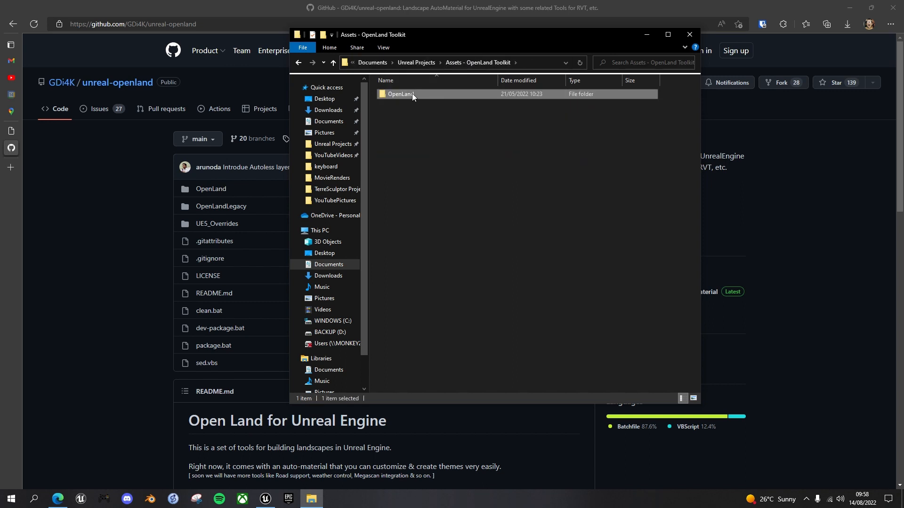
left_click(410, 96)
left_click(332, 145)
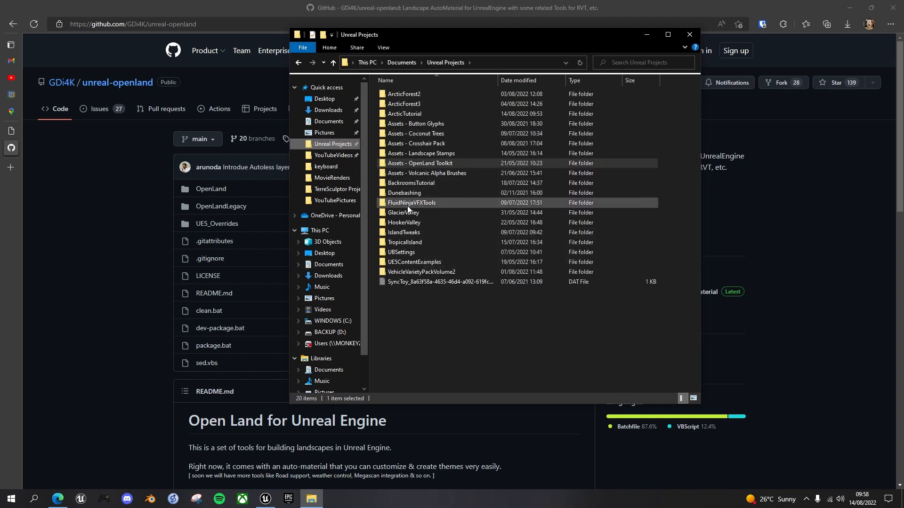
double_click(420, 113)
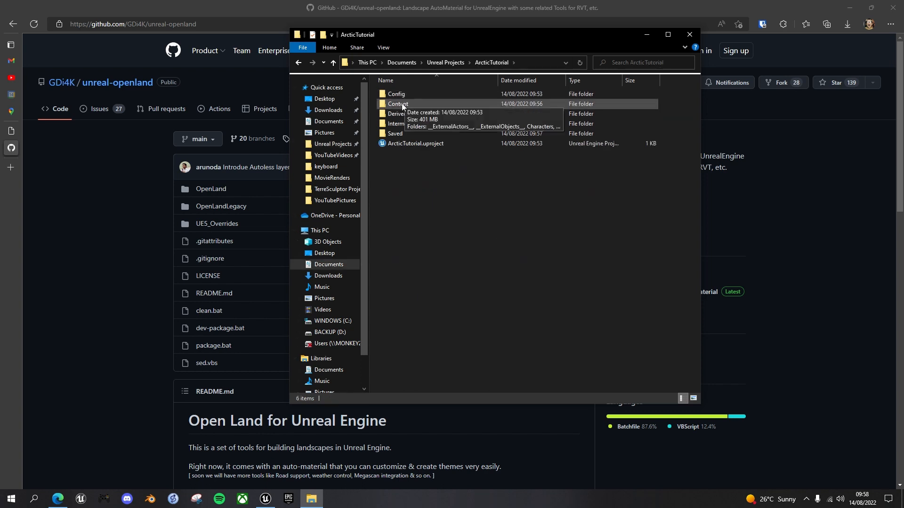
double_click(402, 103)
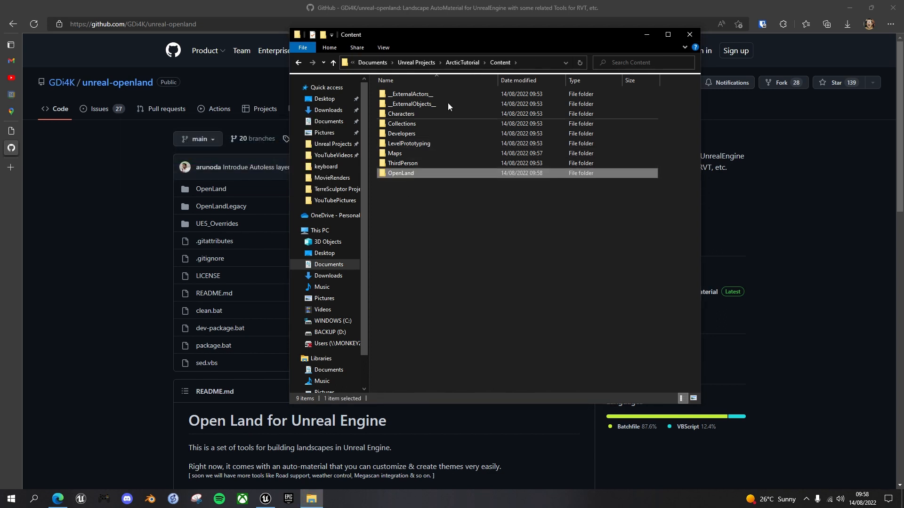
left_click(688, 34)
Step: Switch back to Unreal Engine and check the contents of the copied OpenLand folder among the project content
left_click(266, 498)
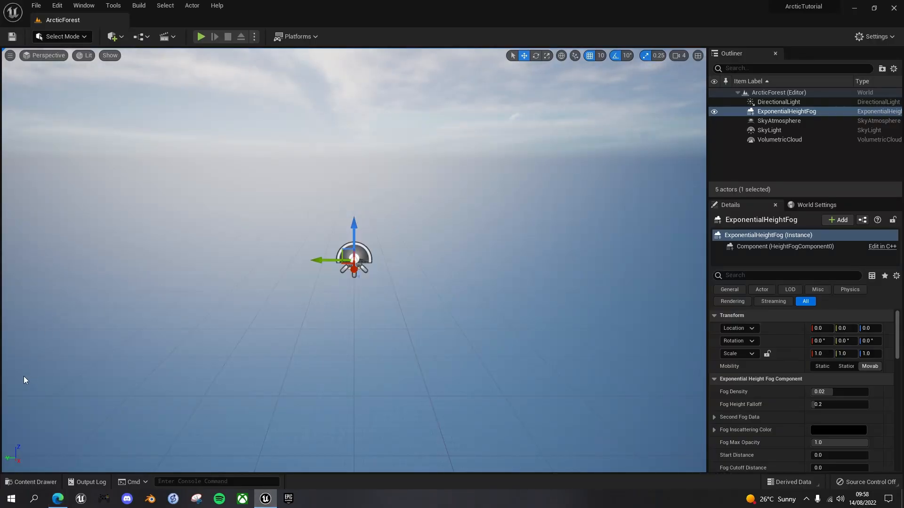
left_click(44, 480)
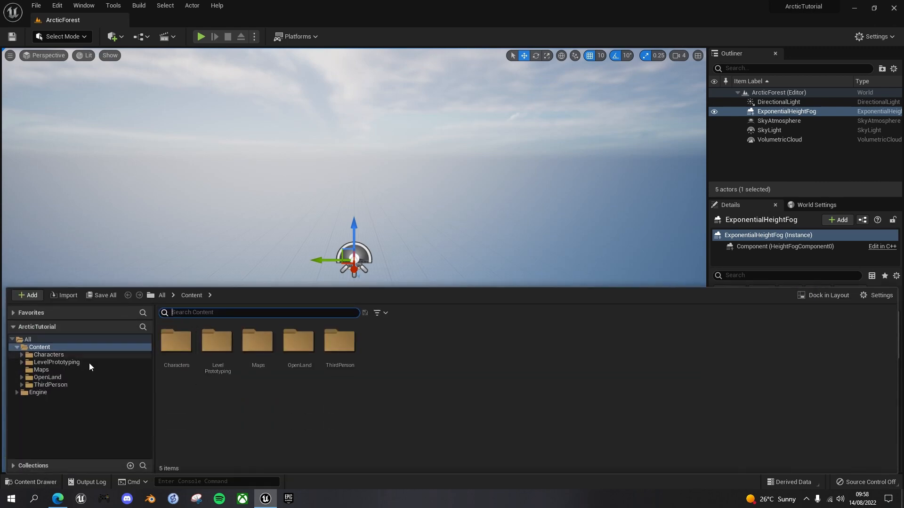
left_click(54, 377)
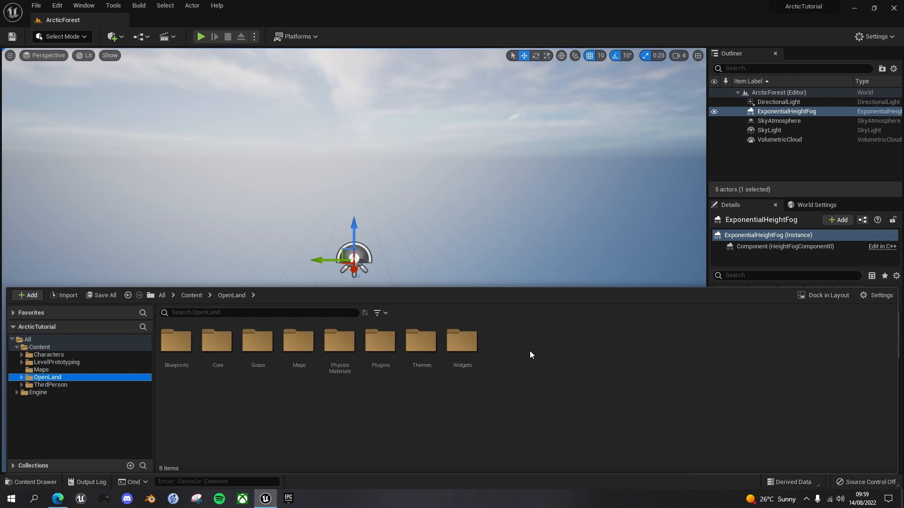
key("ctrl+space")
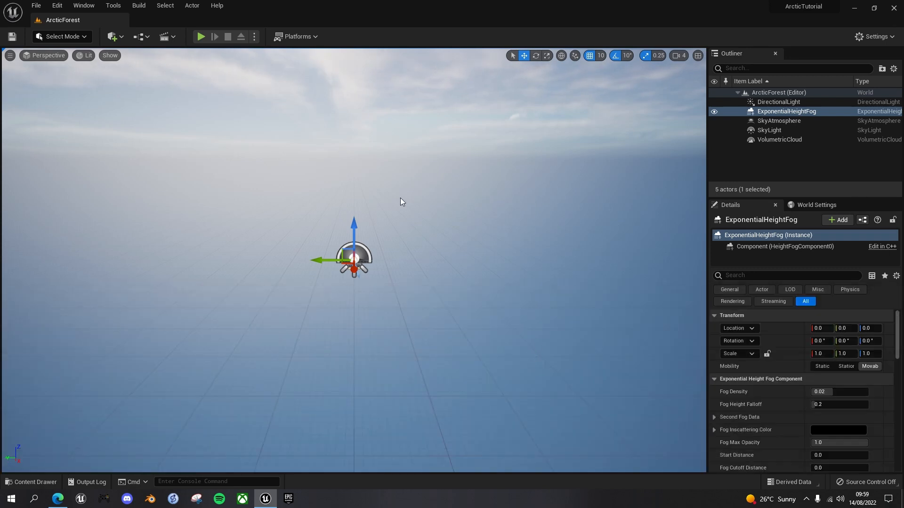
Step: Set up a new landscape in Landscape mode from the heightmap file ArcticTutorial.png in the TerreSculptor Projects folder
left_click(85, 37)
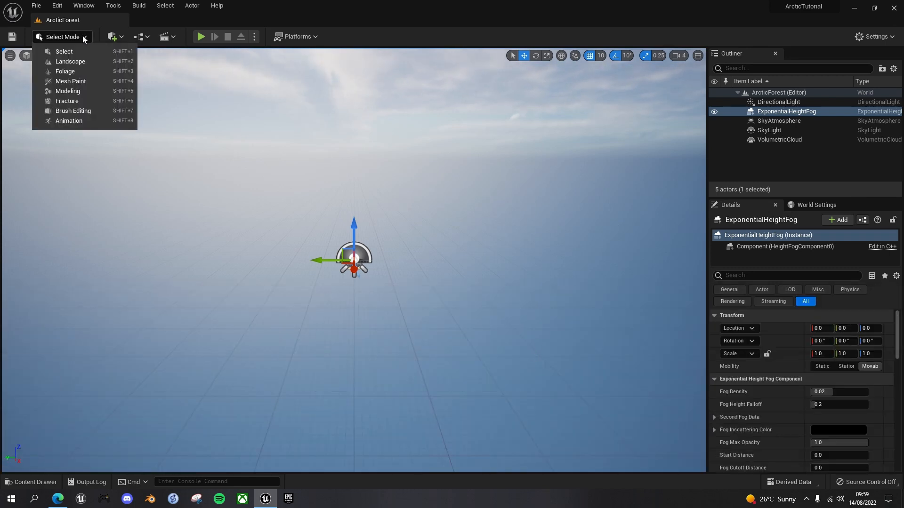
left_click(84, 62)
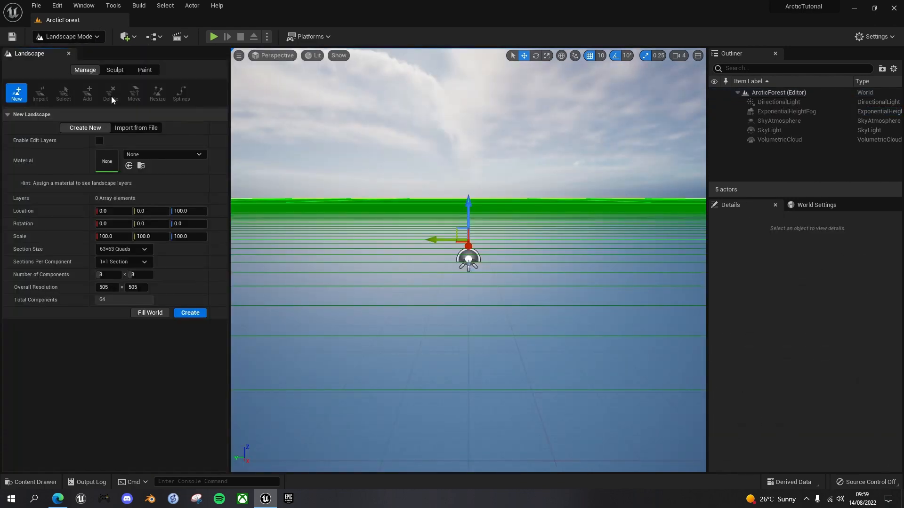
left_click(146, 127)
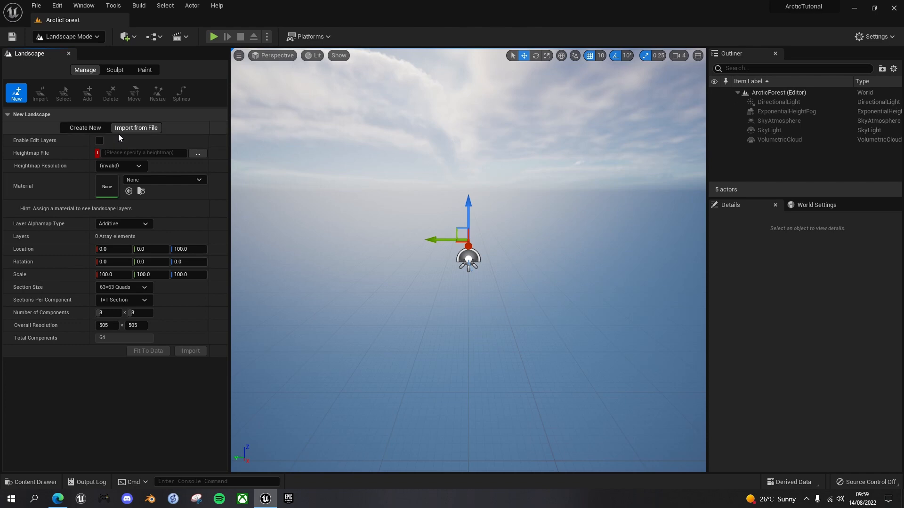
left_click(199, 154)
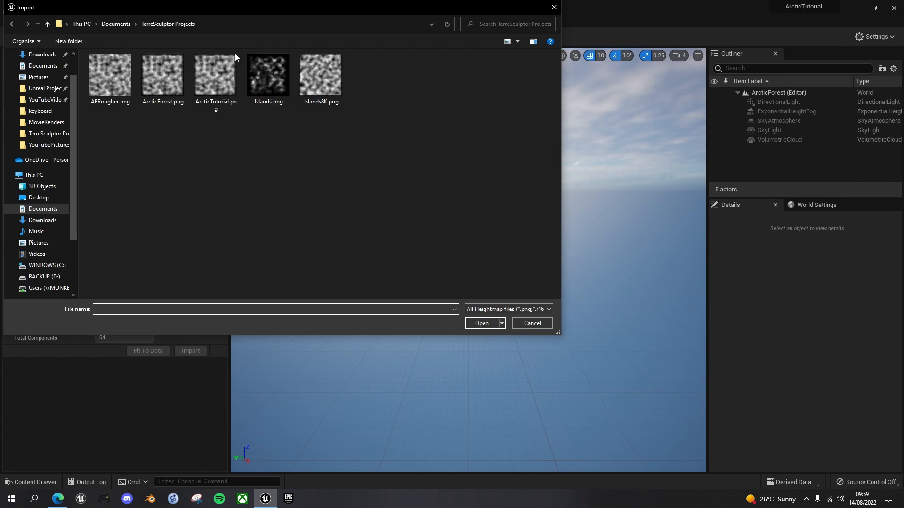
double_click(213, 74)
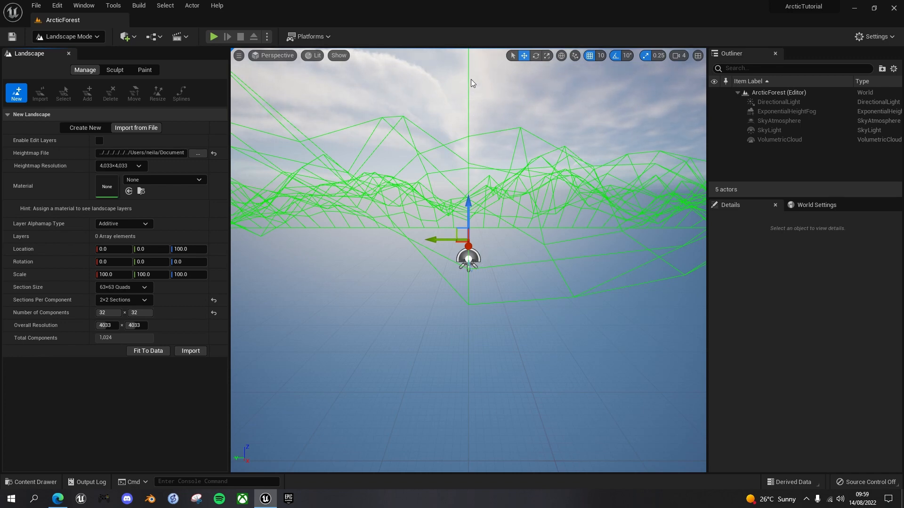
Step: Set the new landscape's Z scale to 50 and assign MI_OpenLand_Theme_Default as its material
left_click(182, 274)
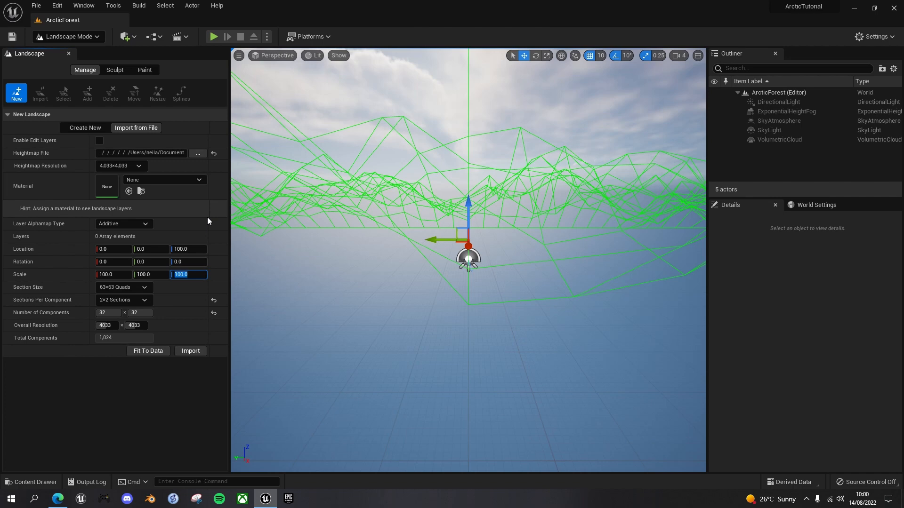
type("50")
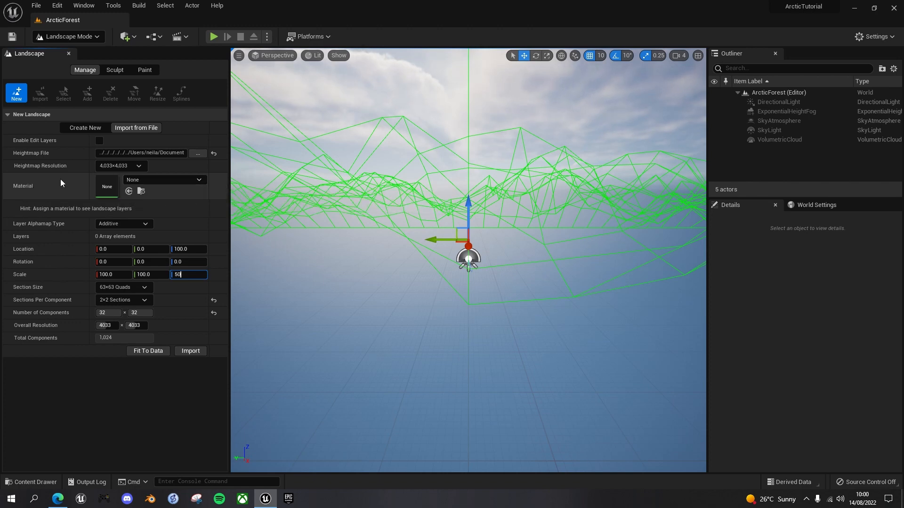
left_click(198, 181)
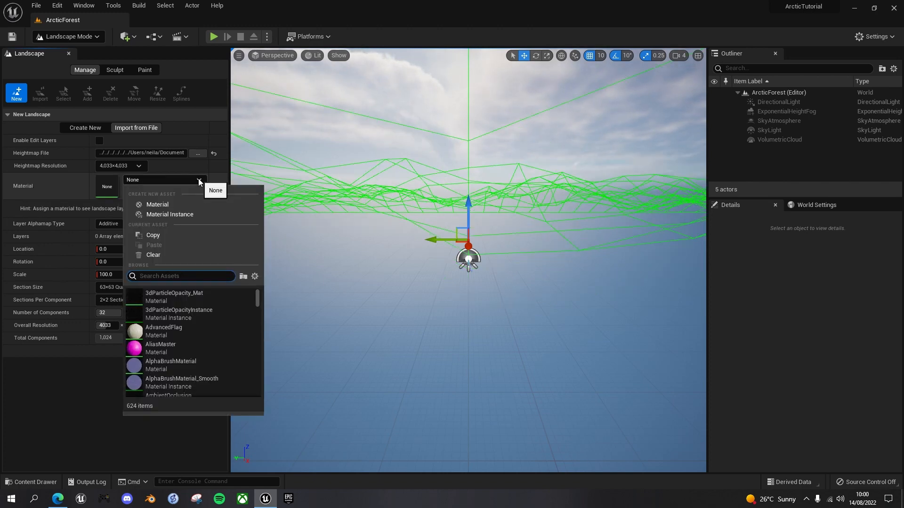
type("theme")
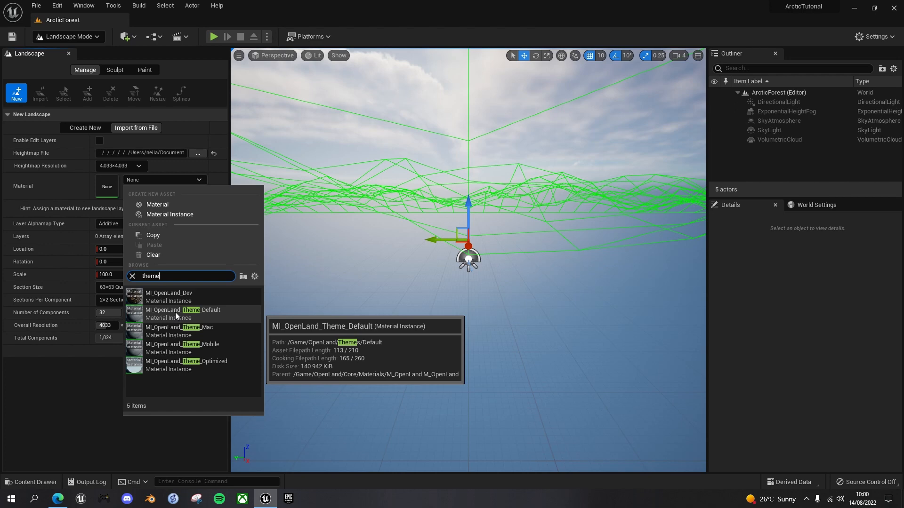
left_click(175, 312)
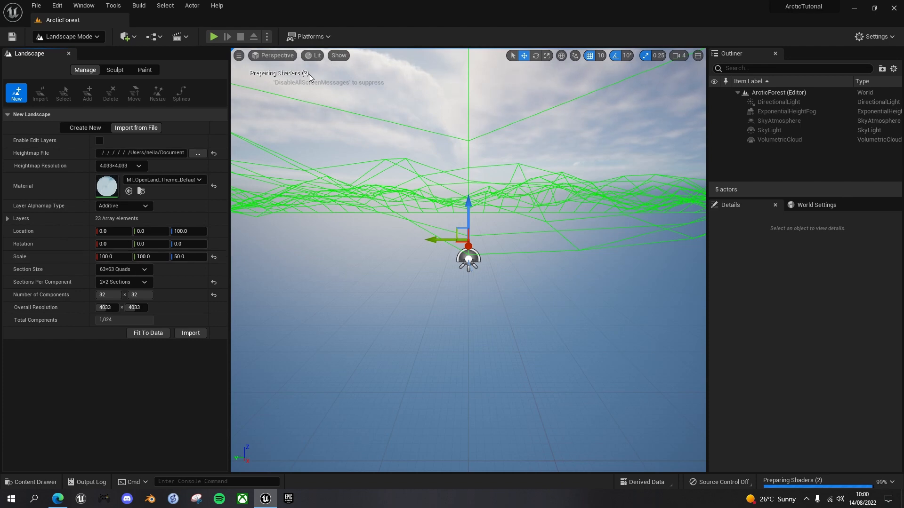
Step: Import the heightmap with the current settings to create the landscape in the ArcticForest level
left_click(191, 334)
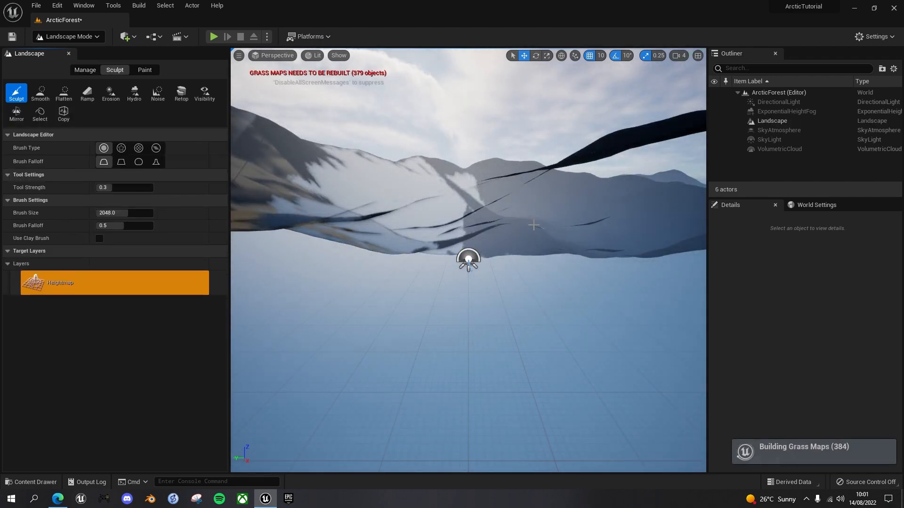
mouse_move(535, 227)
right_mouse_down()
mouse_move(526, 228)
mouse_move(531, 236)
mouse_move(572, 227)
mouse_move(461, 229)
mouse_move(546, 227)
mouse_move(536, 229)
mouse_move(530, 212)
right_mouse_up()
key("w")
key("e")
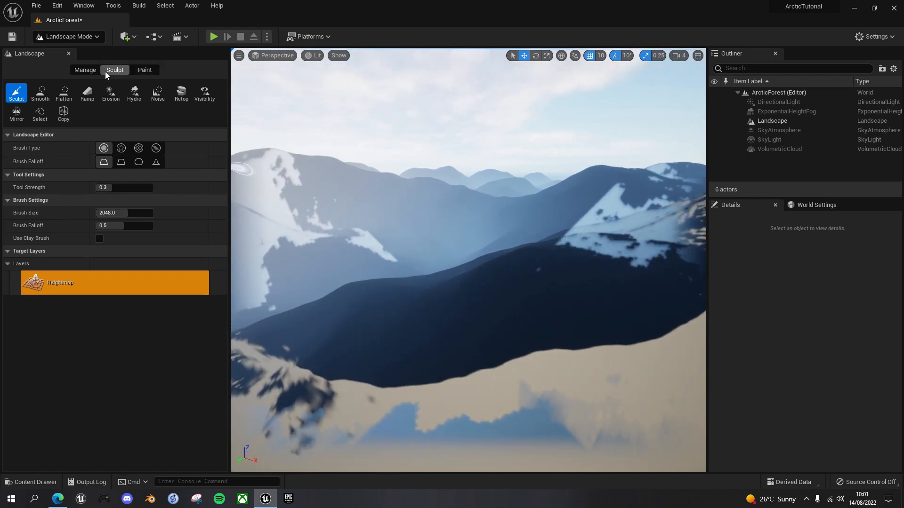
Step: Assign AutoForest_LayerInfo to the landscape's AutoForest paint layer
left_click(140, 71)
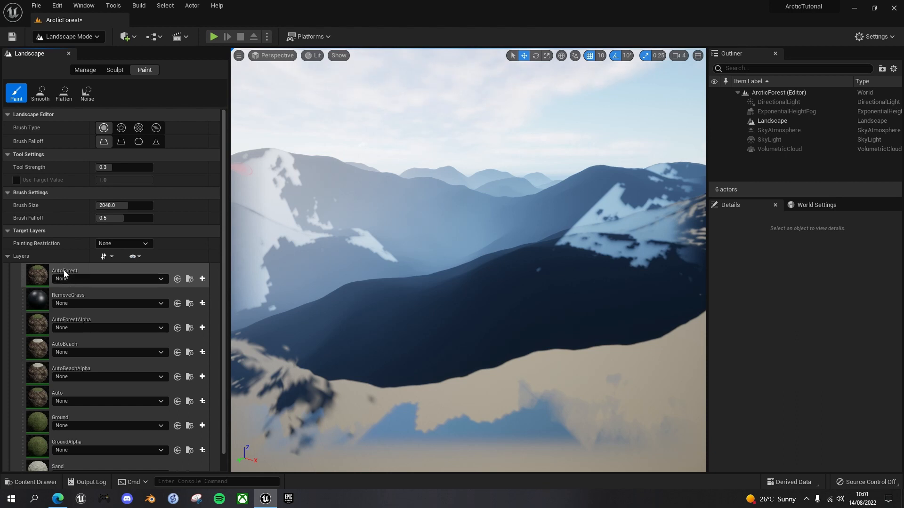
left_click(160, 279)
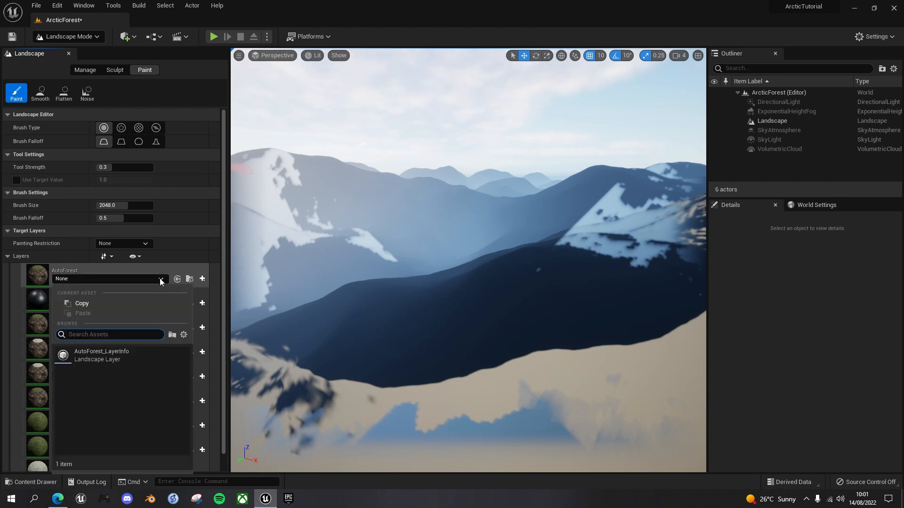
left_click(115, 354)
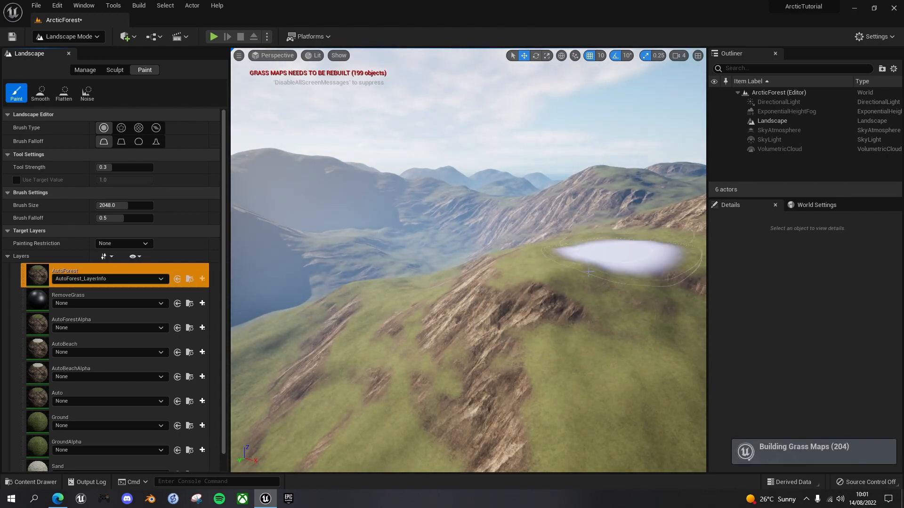
mouse_move(546, 308)
right_mouse_down()
mouse_move(663, 309)
mouse_move(471, 320)
mouse_move(470, 278)
mouse_move(560, 303)
mouse_move(548, 275)
mouse_move(470, 299)
mouse_move(469, 270)
mouse_move(546, 285)
mouse_move(560, 297)
mouse_move(513, 297)
right_mouse_up()
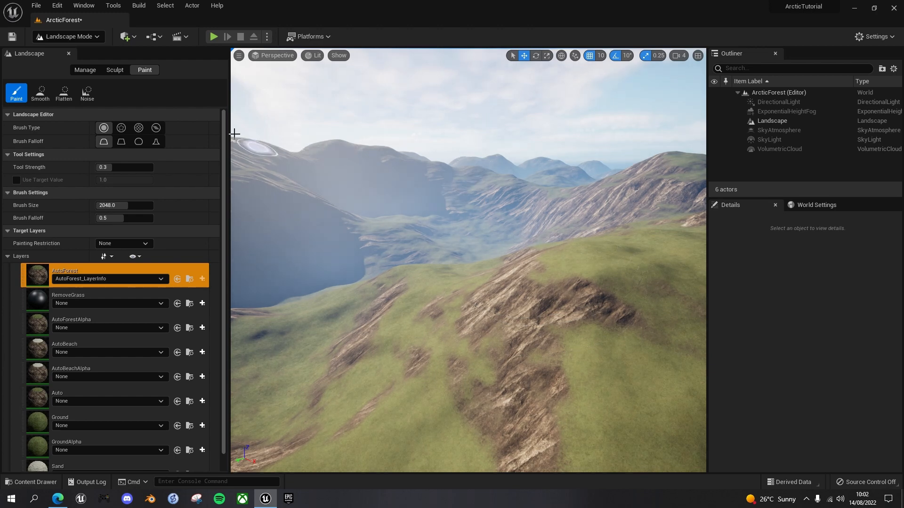
Step: Return the editor to Select Mode and save the ArcticForest level
left_click(96, 36)
left_click(80, 51)
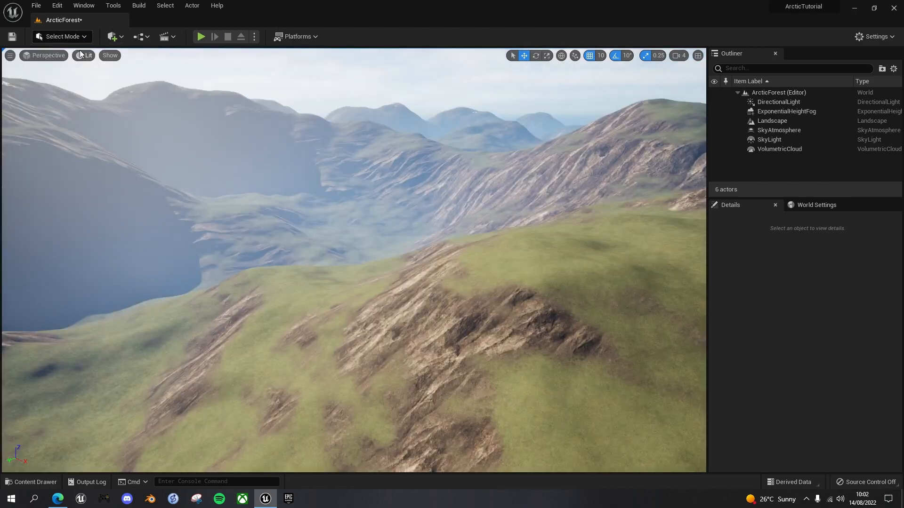
left_click(10, 37)
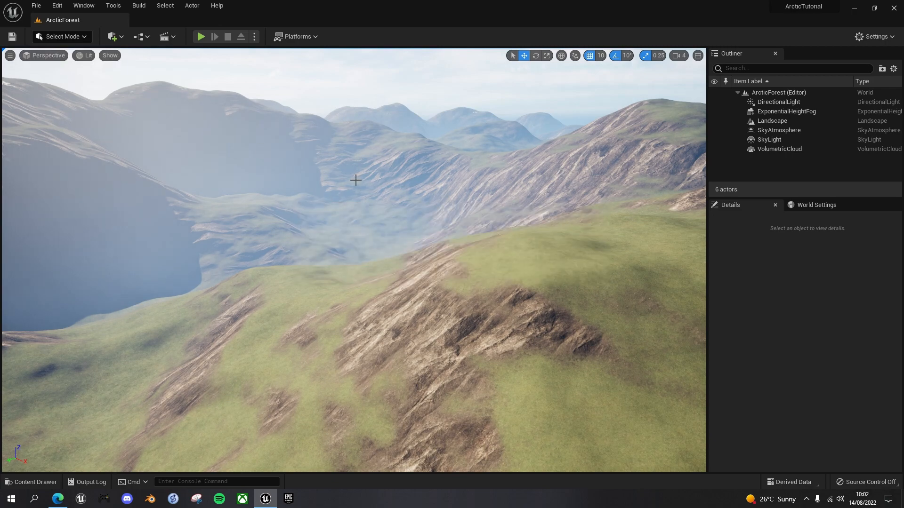
right_click_drag(350, 241, 390, 239)
right_click_drag(354, 260, 315, 213)
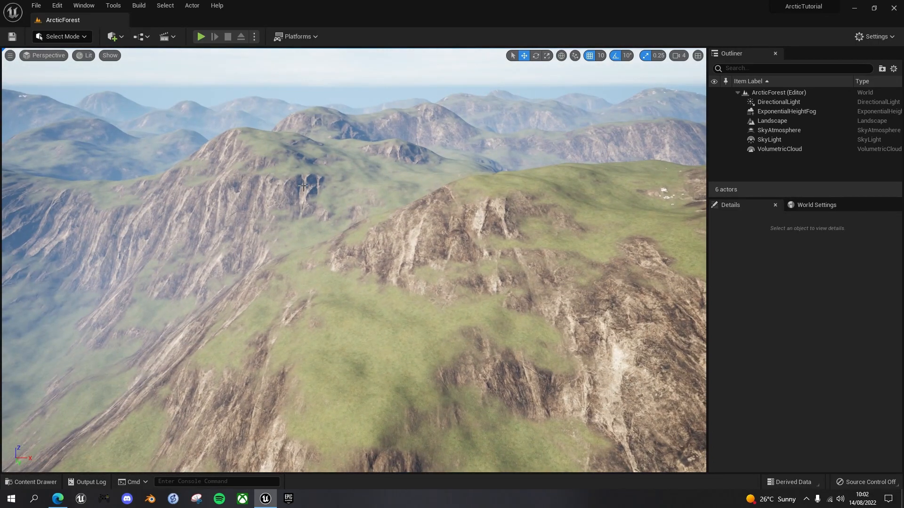
key("ctrl+space")
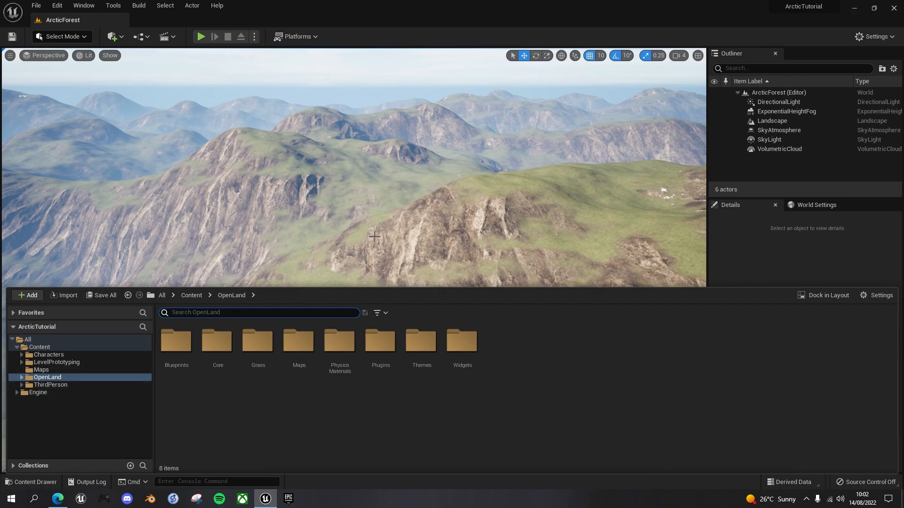
left_click(337, 171)
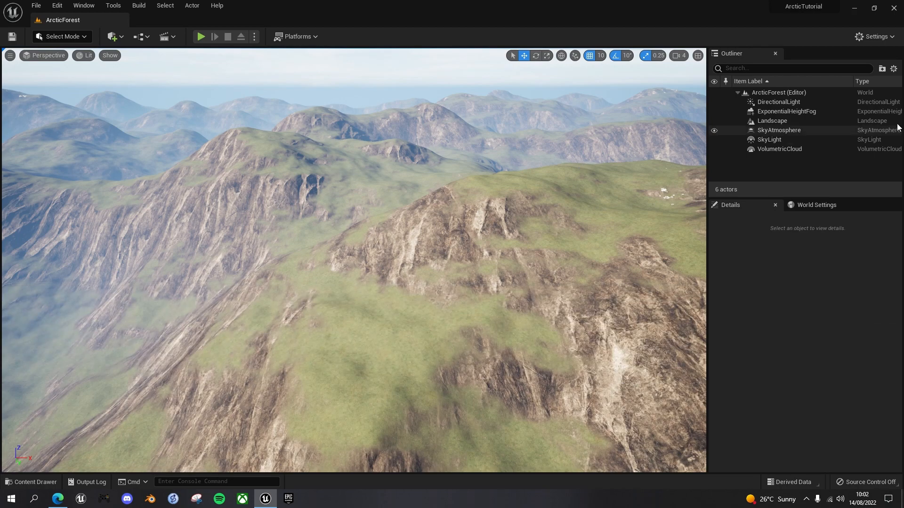
Step: Open the Landscape actor's MI_OpenLand_Theme_Default material instance for editing and arrange its window so the terrain and parameter names can be seen
left_click(772, 119)
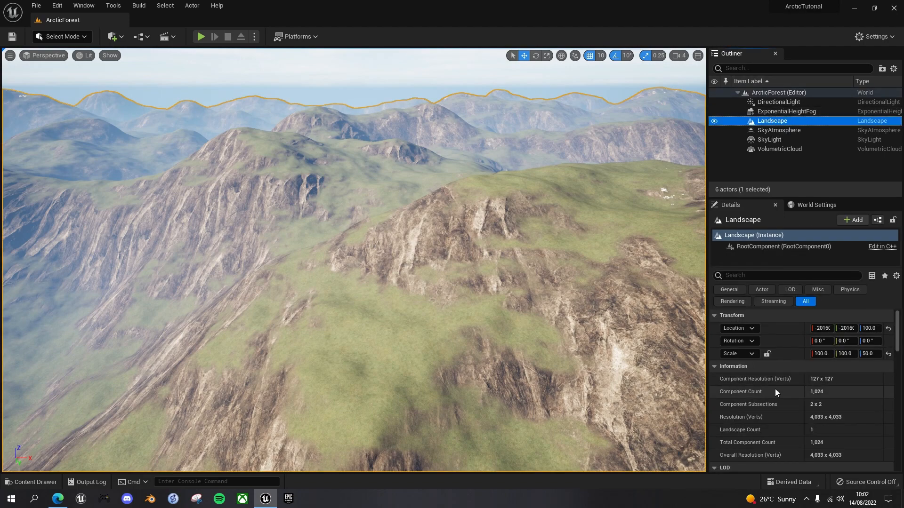
scroll(762, 355, "down", 5)
scroll(761, 356, "down", 3)
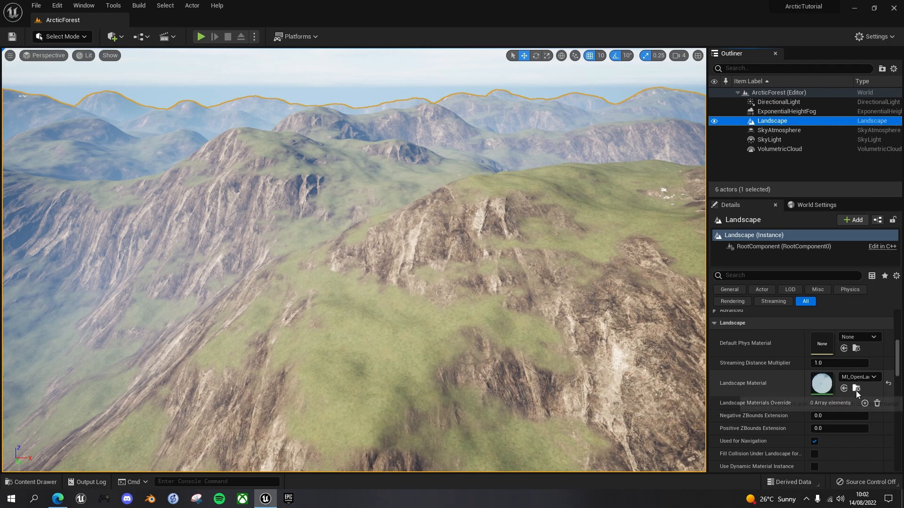
left_click(856, 389)
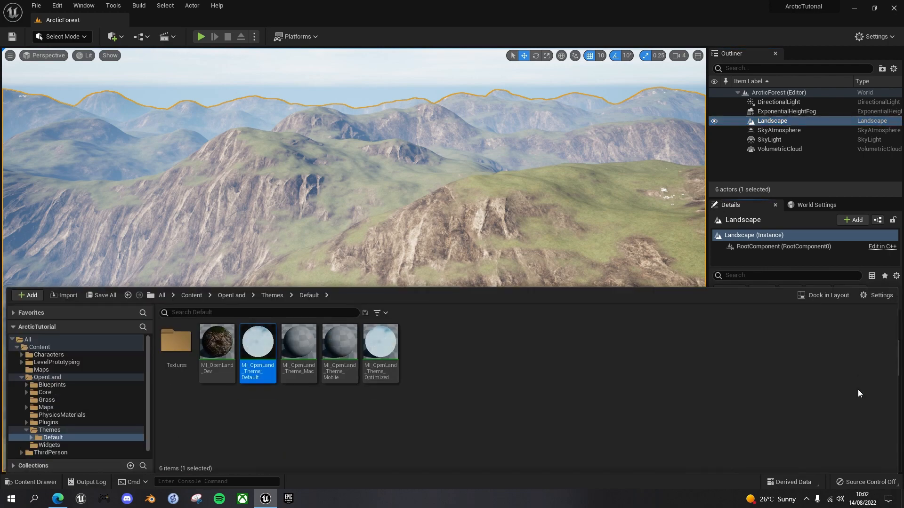
mouse_move(256, 338)
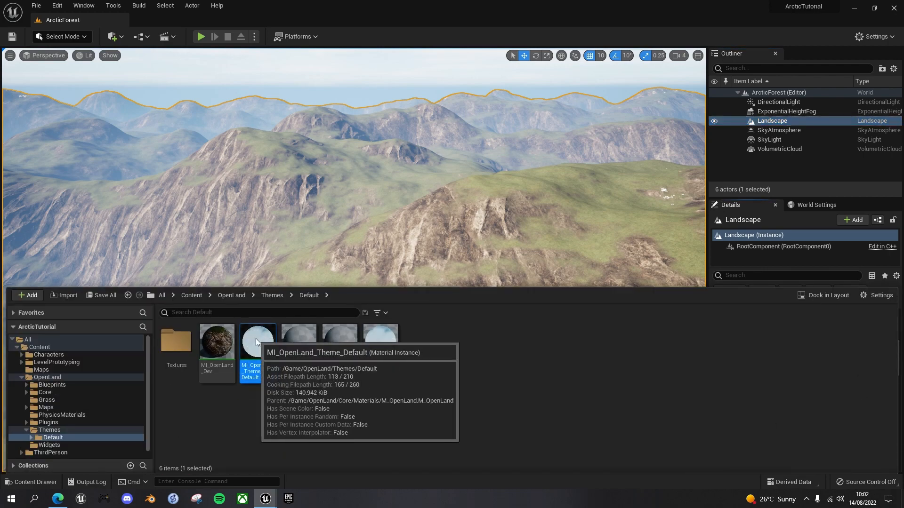
double_click(256, 338)
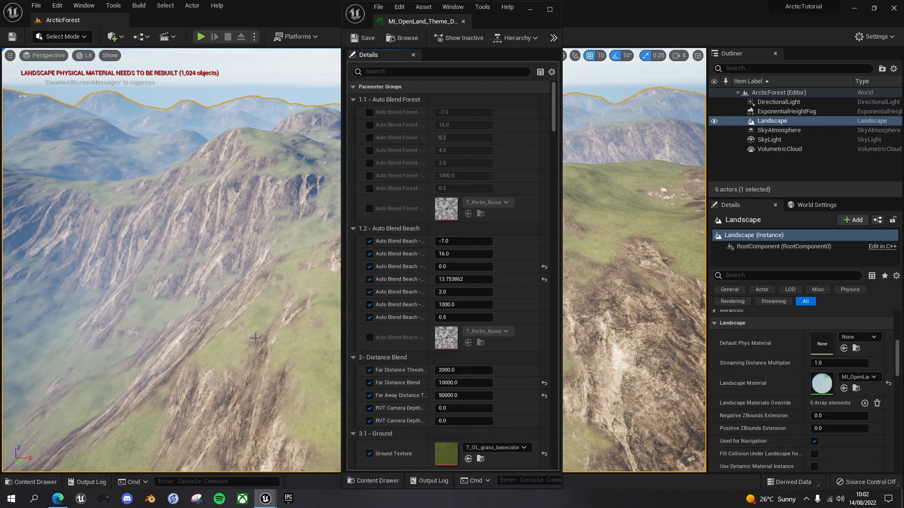
left_click_drag(409, 22, 750, 27)
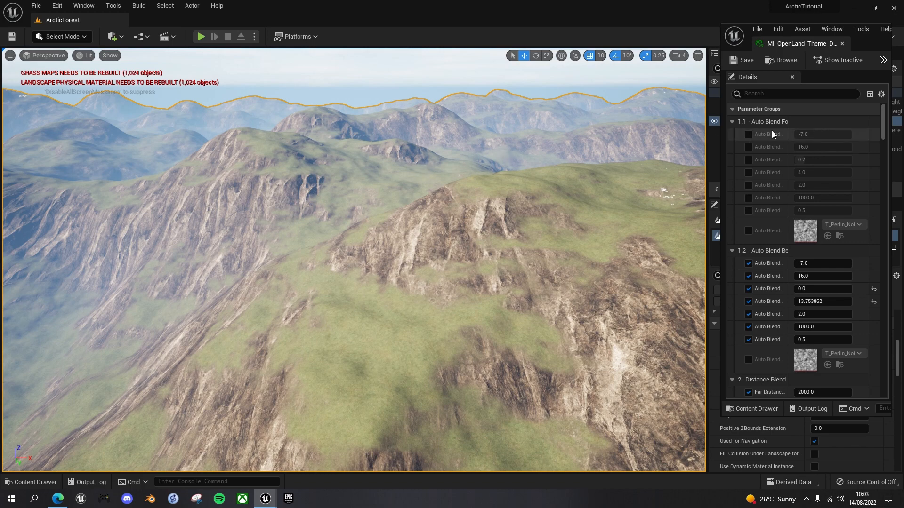
left_click_drag(787, 139, 818, 139)
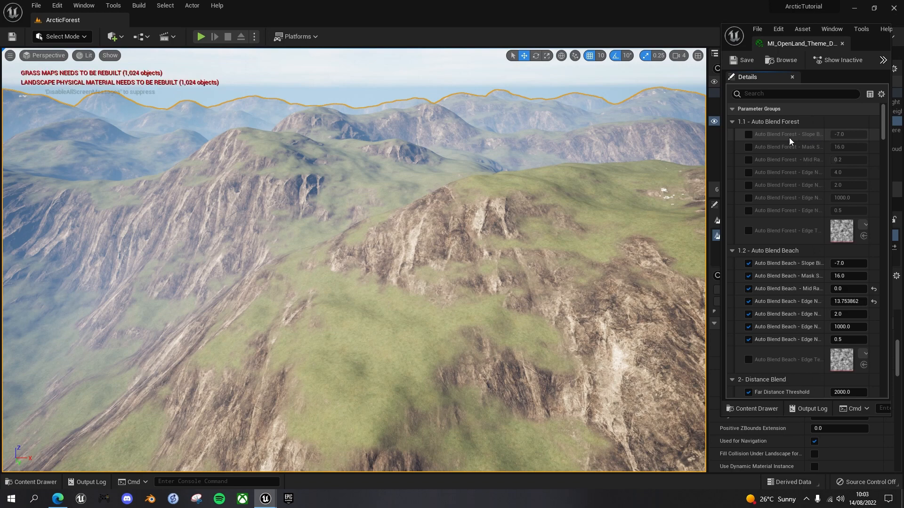
Step: Enable the Auto Blend Forest slope bias parameter and try the values 0 and -7 on the landscape
left_click(749, 135)
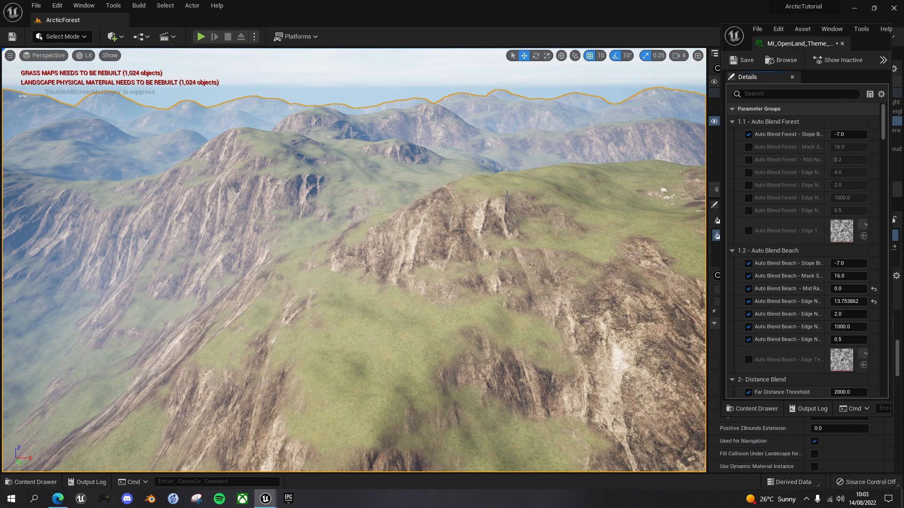
left_click(862, 134)
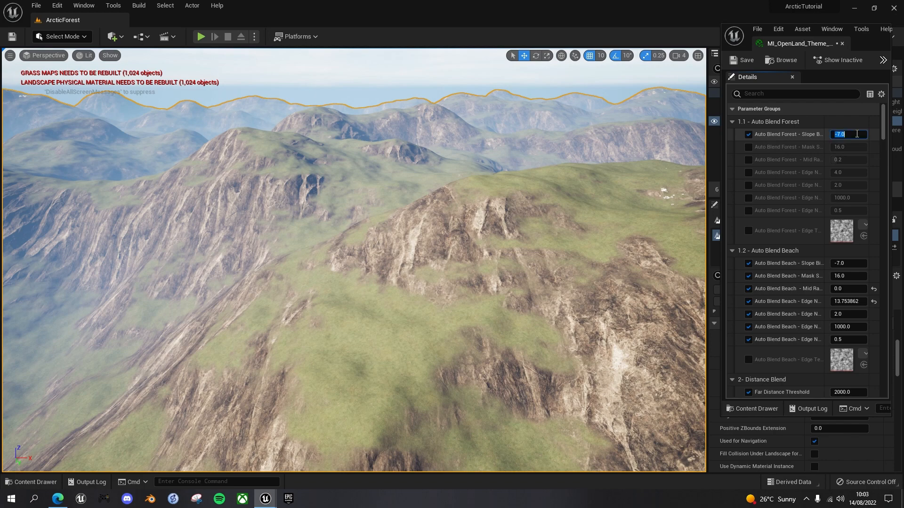
key("Return")
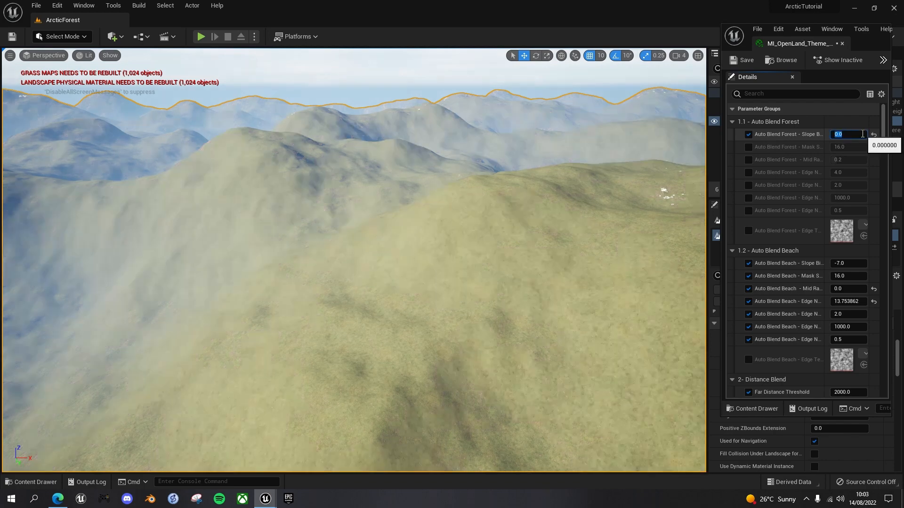
type("-")
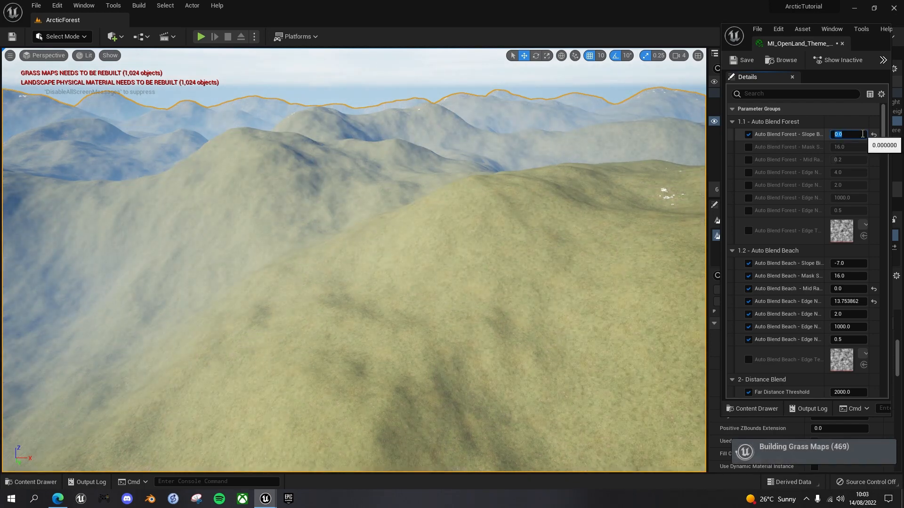
type("7")
key("Return")
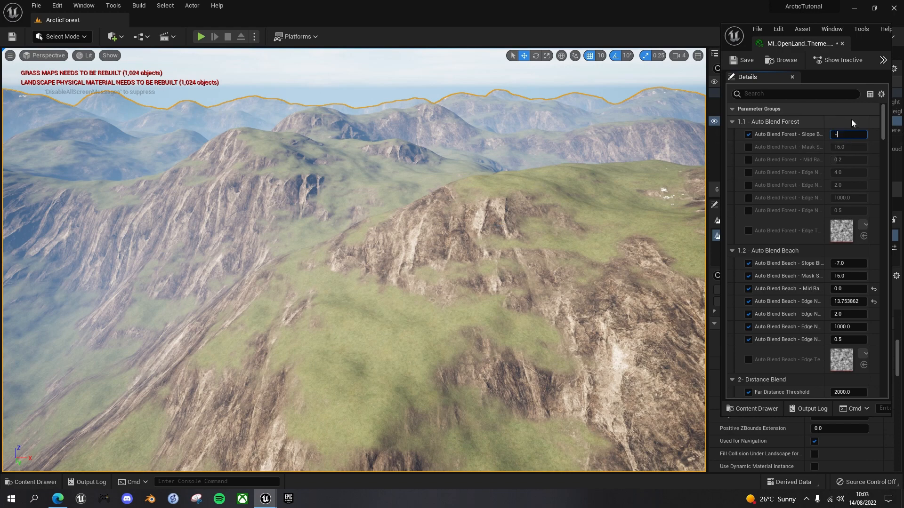
Step: Set the Auto Blend Forest slope bias to -14
key("Return")
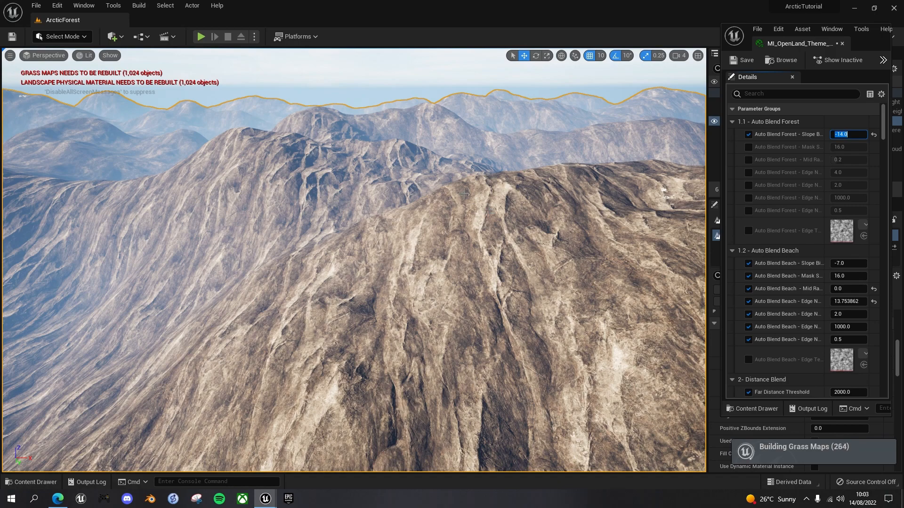
mouse_move(508, 240)
right_mouse_down()
mouse_move(485, 240)
mouse_move(382, 288)
mouse_move(301, 240)
mouse_move(367, 212)
mouse_move(426, 247)
mouse_move(507, 239)
right_mouse_up()
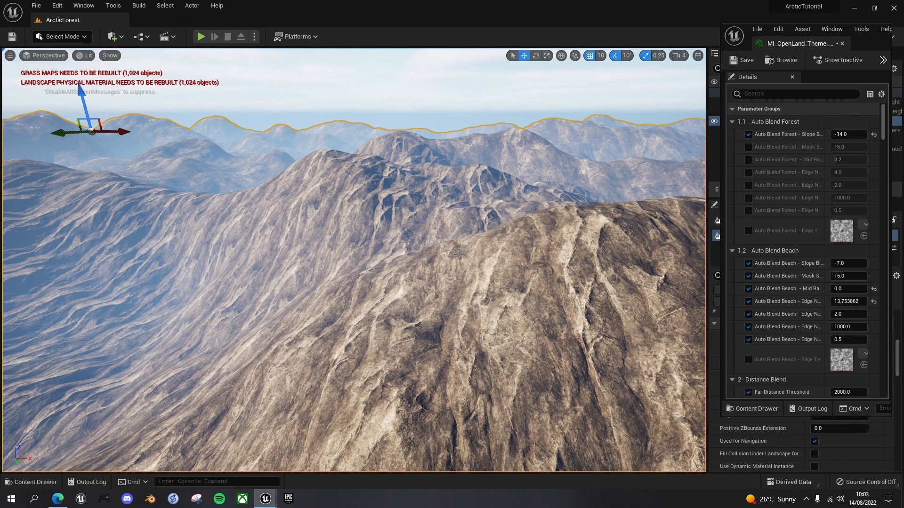
right_click_drag(466, 263, 481, 233)
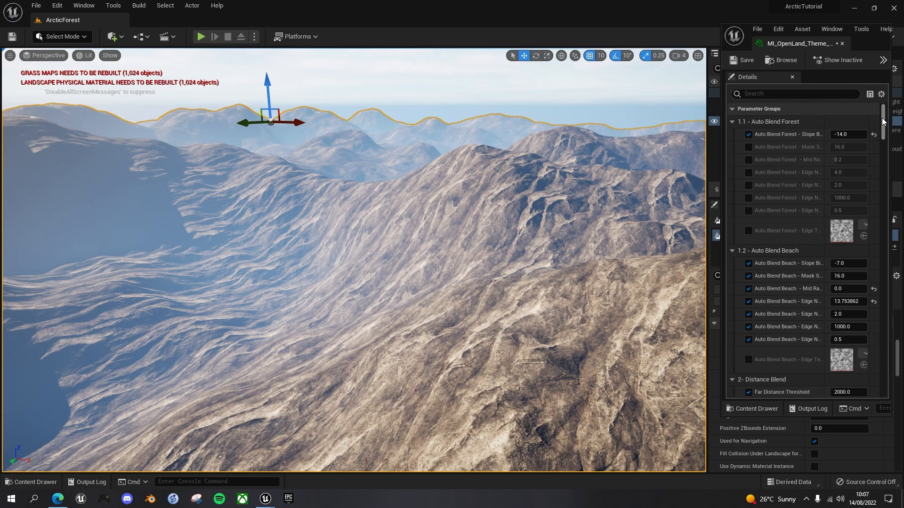
Step: Set the SM1 Threshold of Smart Mask 1 to -6000 in the landscape material instance
left_click_drag(883, 121, 864, 343)
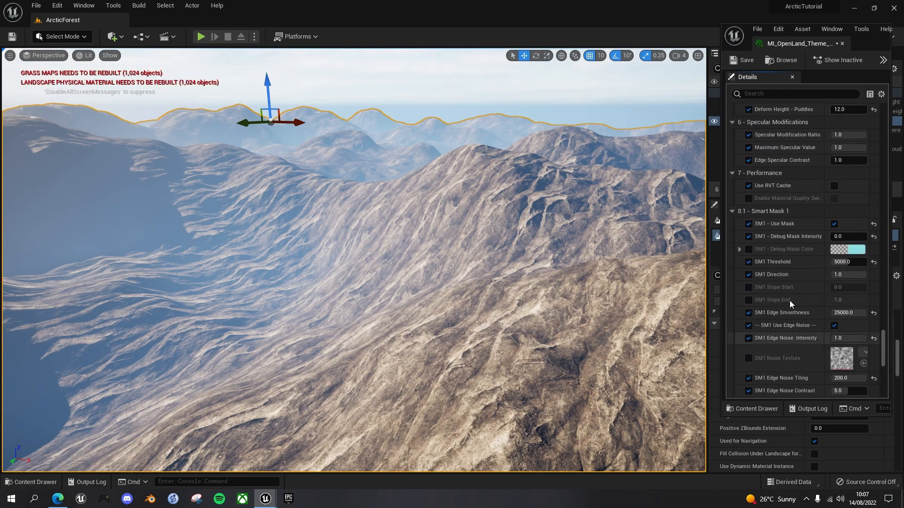
scroll(777, 212, "down", 3)
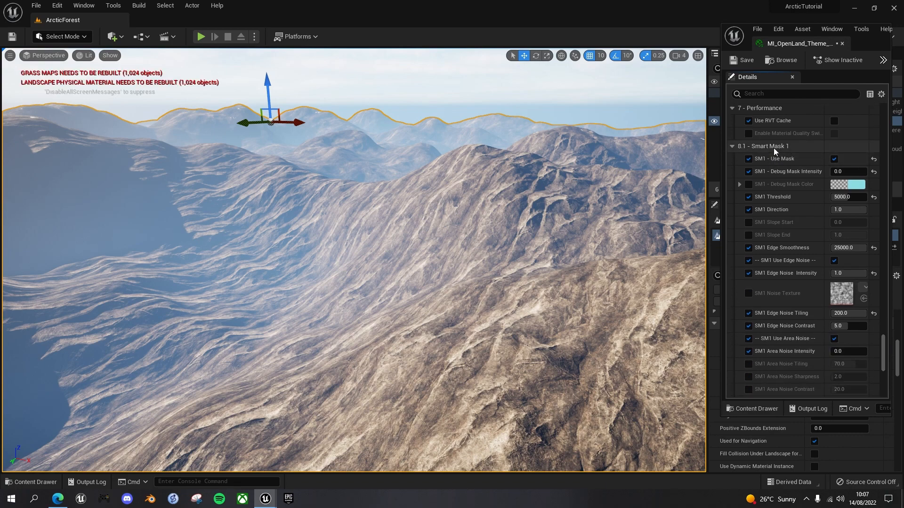
left_click(840, 197)
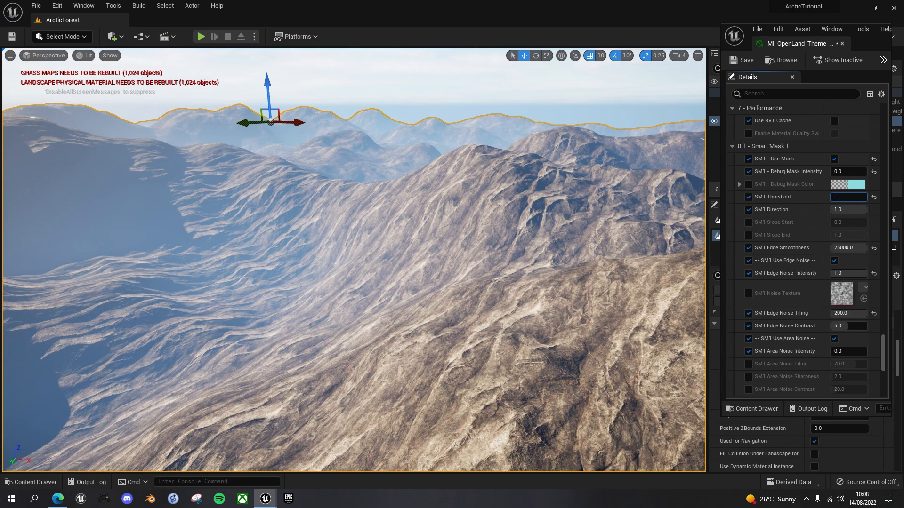
key("Return")
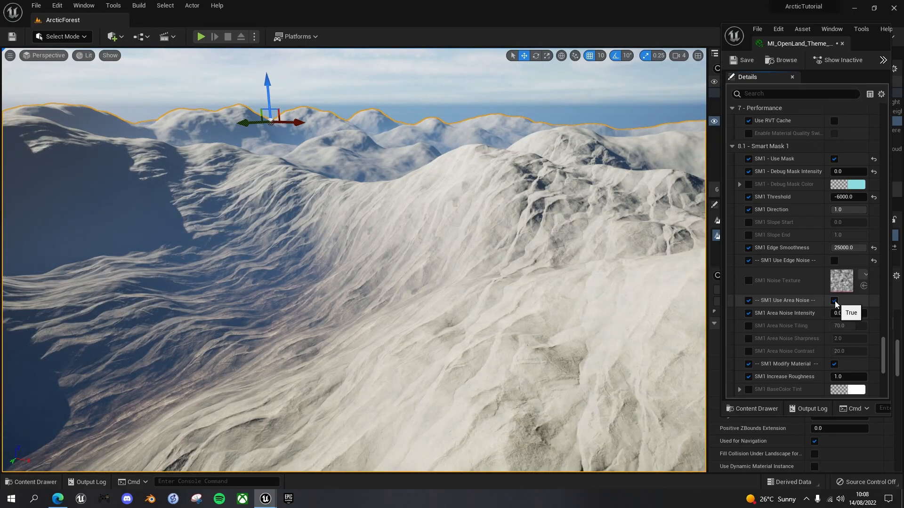
Step: Turn off the SM1 area noise of Smart Mask 1 and try an SM1 Edge Smoothness of 0 on the landscape
left_click(834, 301)
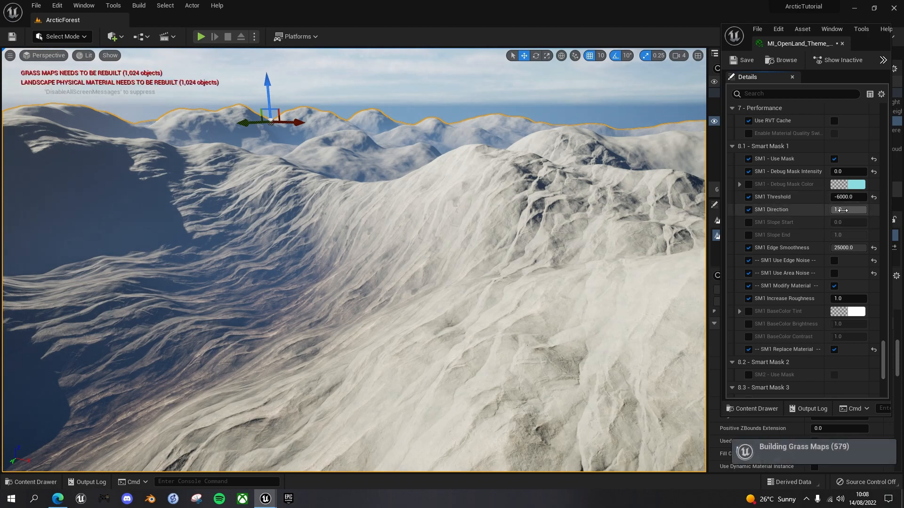
left_click(861, 248)
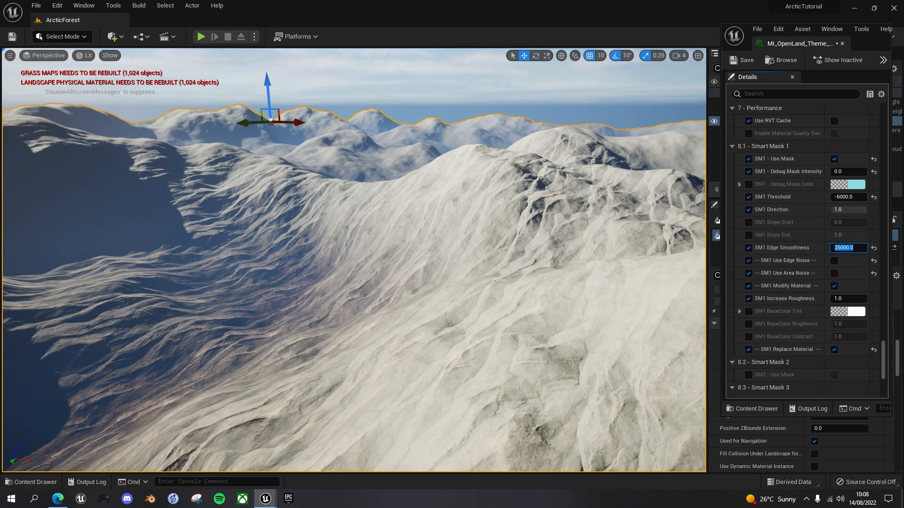
type("0")
key("Return")
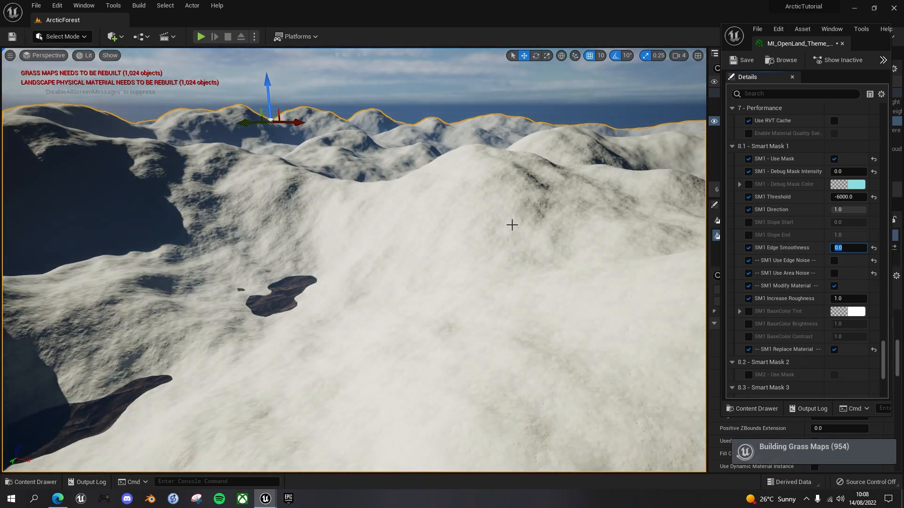
right_click_drag(512, 226, 502, 207)
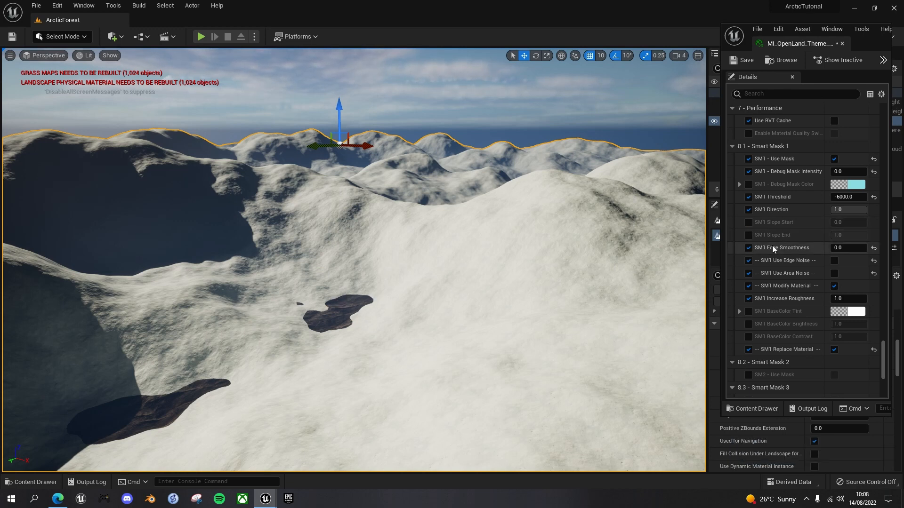
Step: Set the SM1 Edge Smoothness of Smart Mask 1 to 10000 and turn on its edge noise
left_click(842, 246)
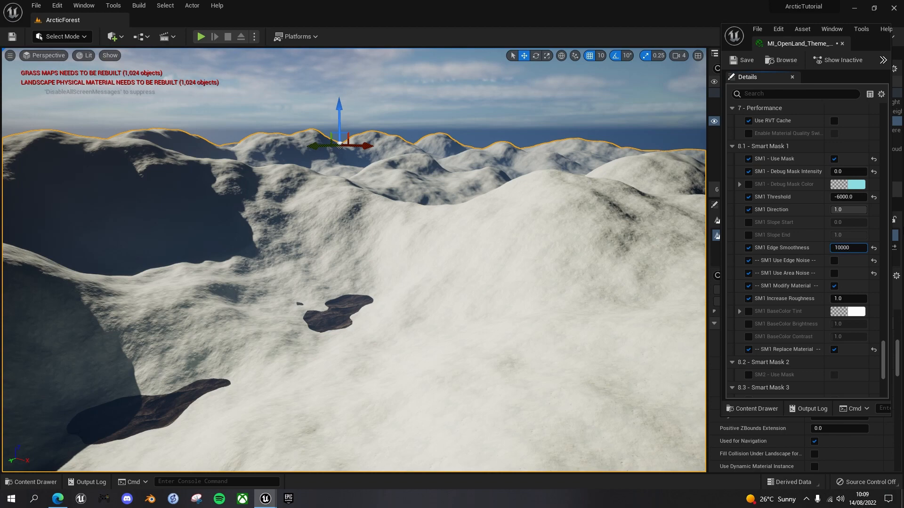
key("Return")
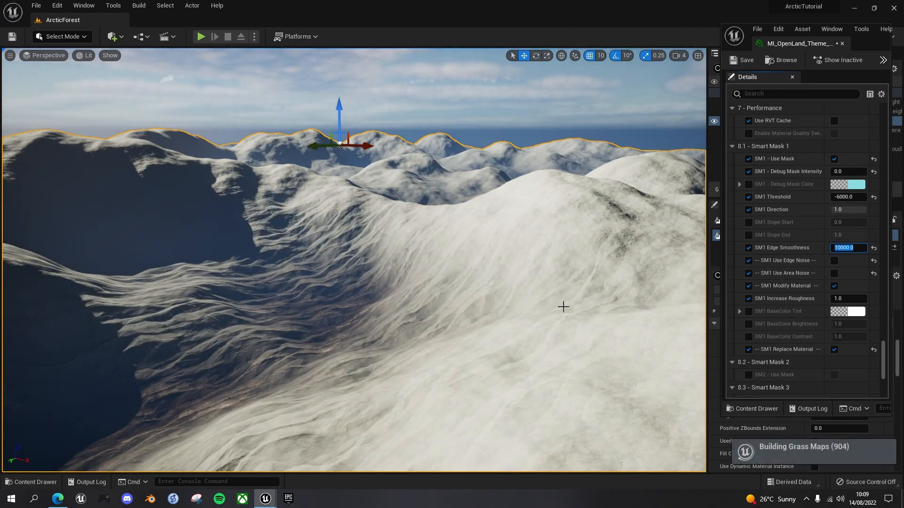
right_click_drag(538, 261, 445, 214)
right_click_drag(338, 254, 254, 249)
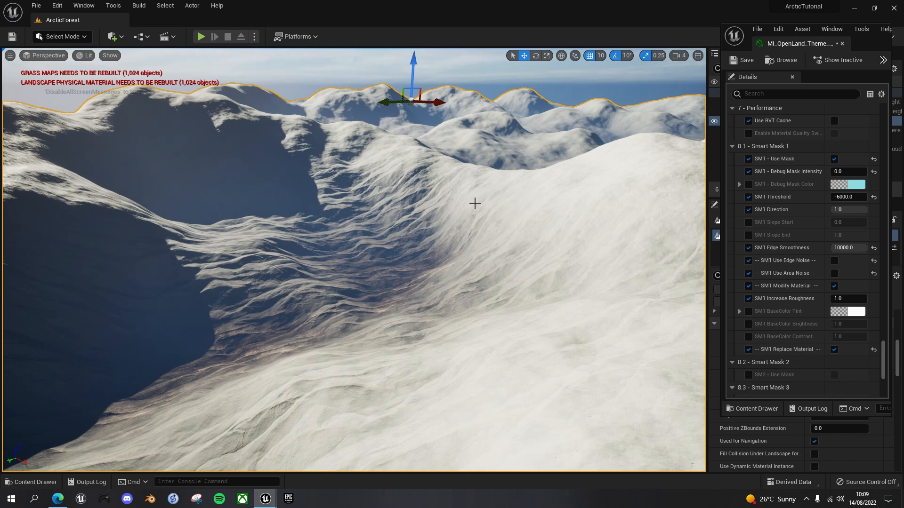
right_click_drag(586, 208, 349, 275)
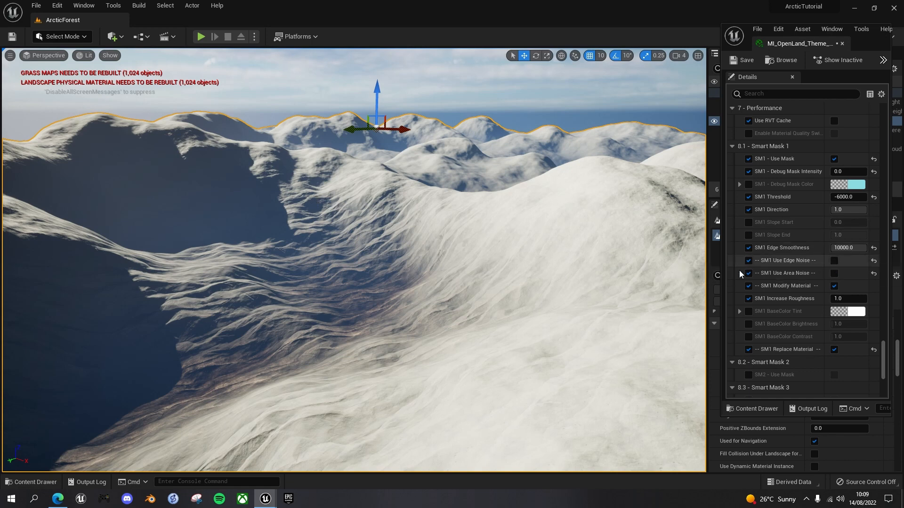
left_click(834, 261)
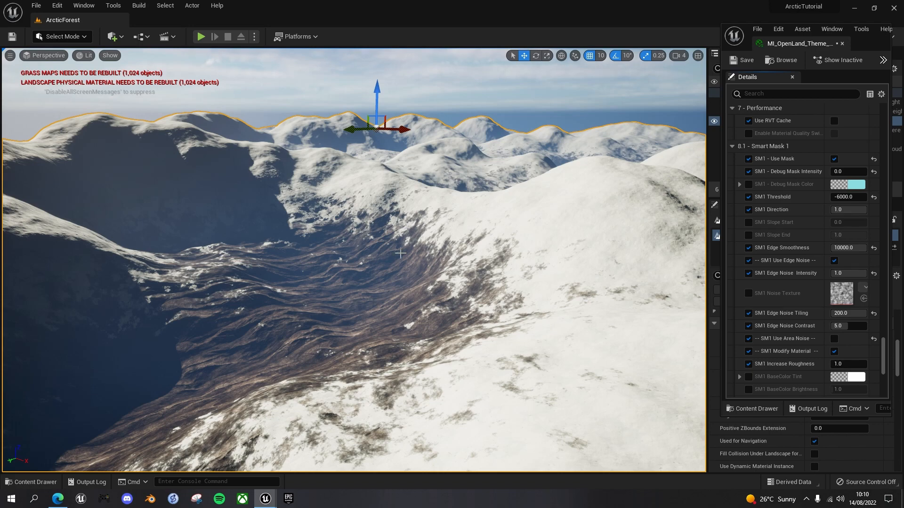
mouse_move(408, 266)
right_mouse_down()
mouse_move(365, 266)
mouse_move(391, 270)
right_mouse_up()
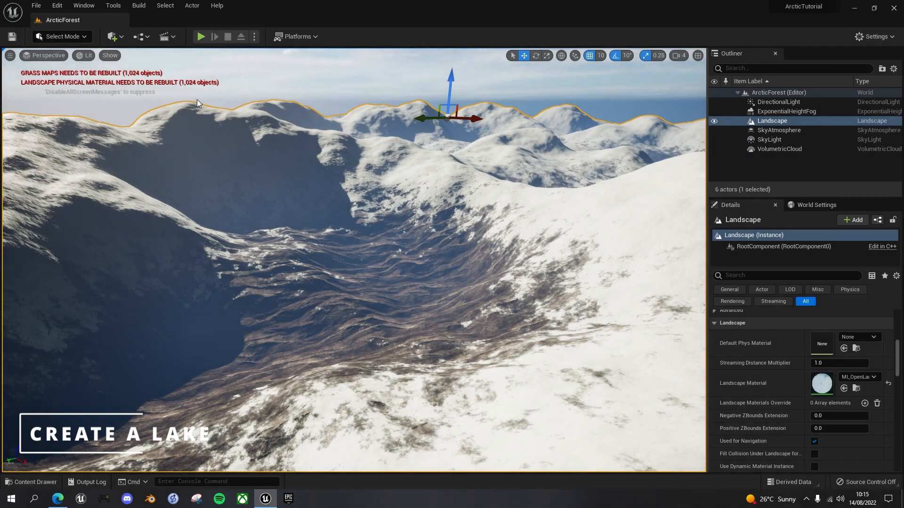
Step: Enable the experimental Water plugin and restart the editor so that it takes effect
left_click(59, 9)
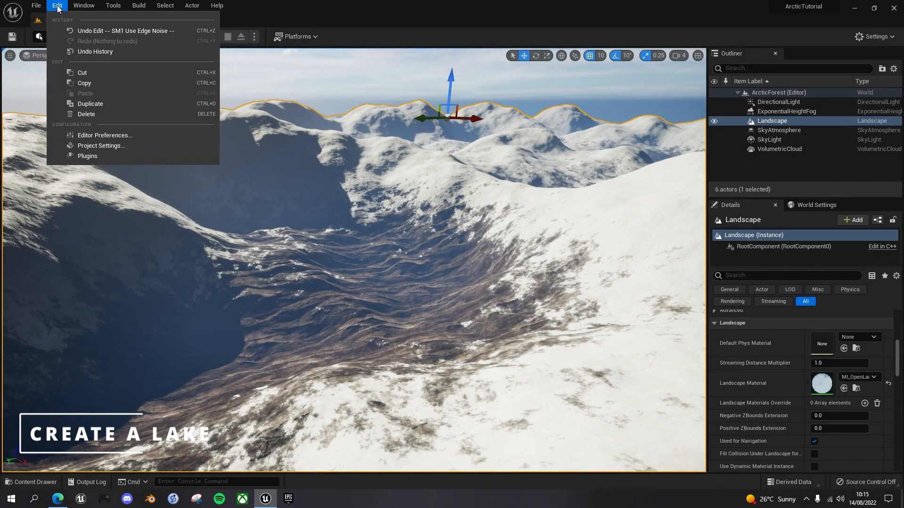
left_click(113, 157)
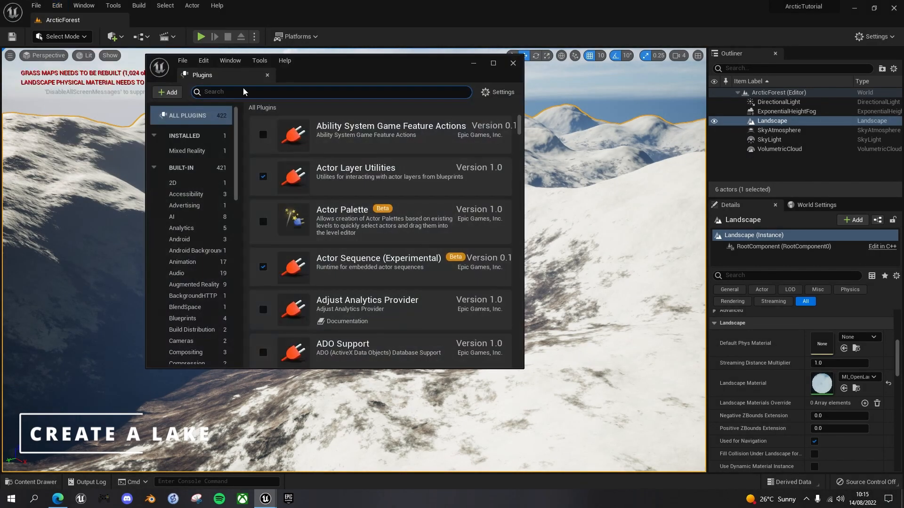
type("water")
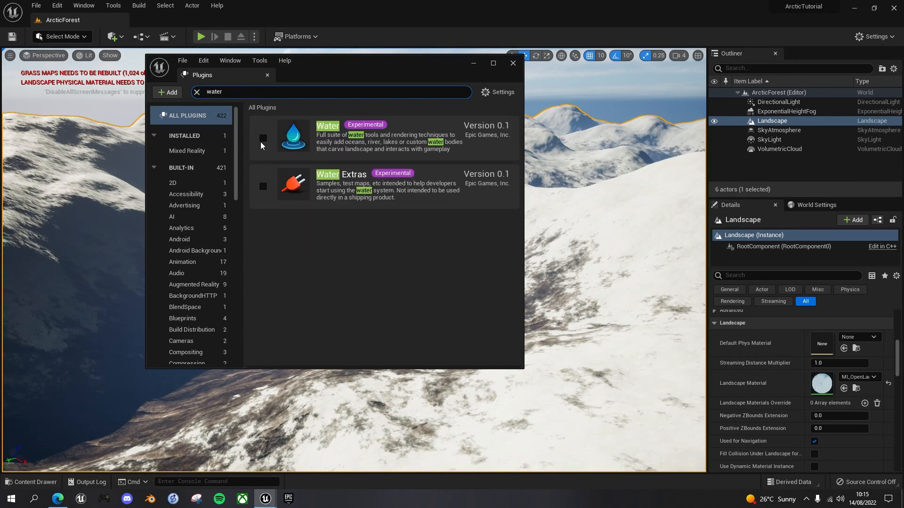
left_click(263, 139)
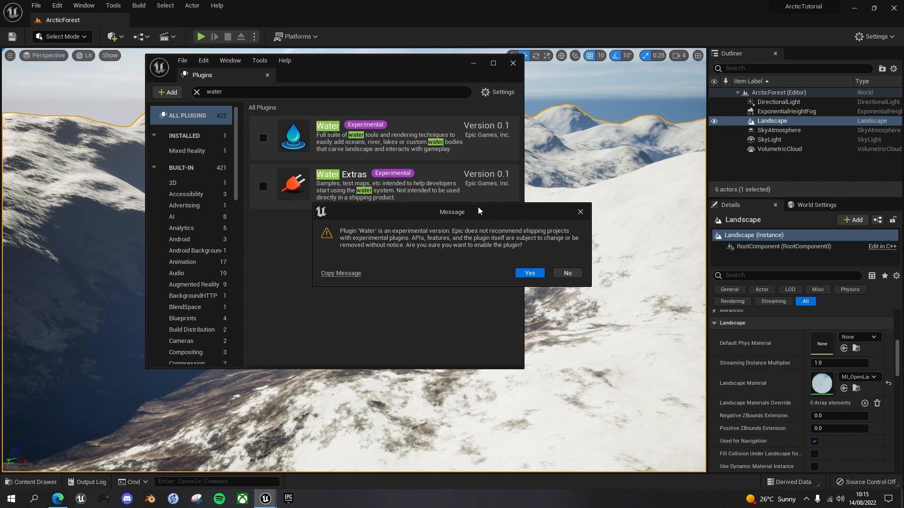
left_click(529, 273)
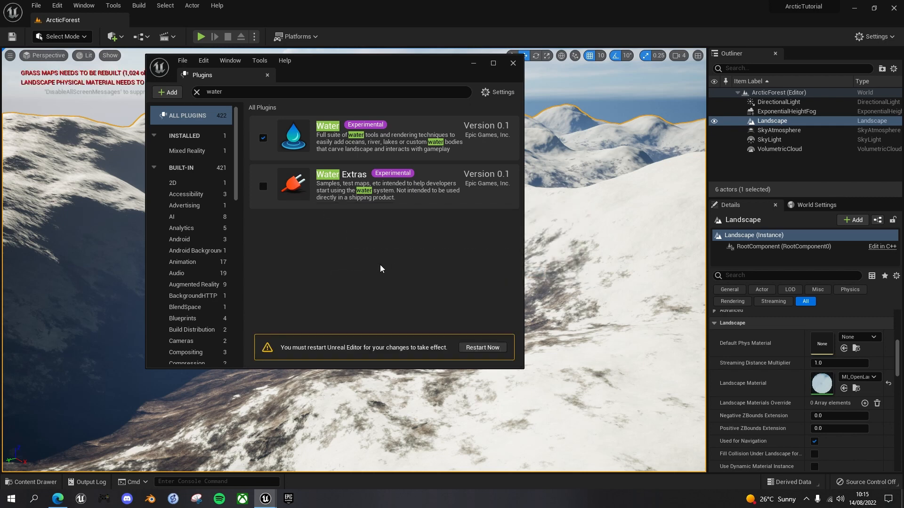
left_click(489, 352)
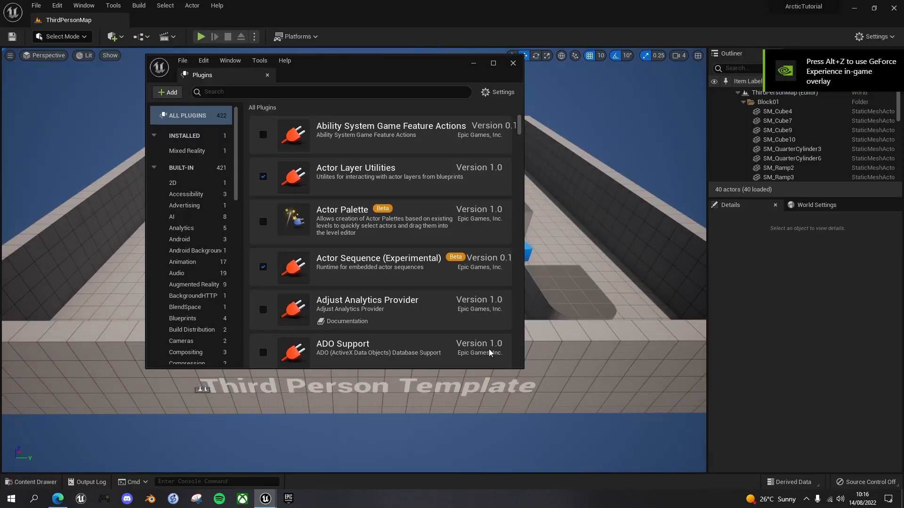
left_click(513, 63)
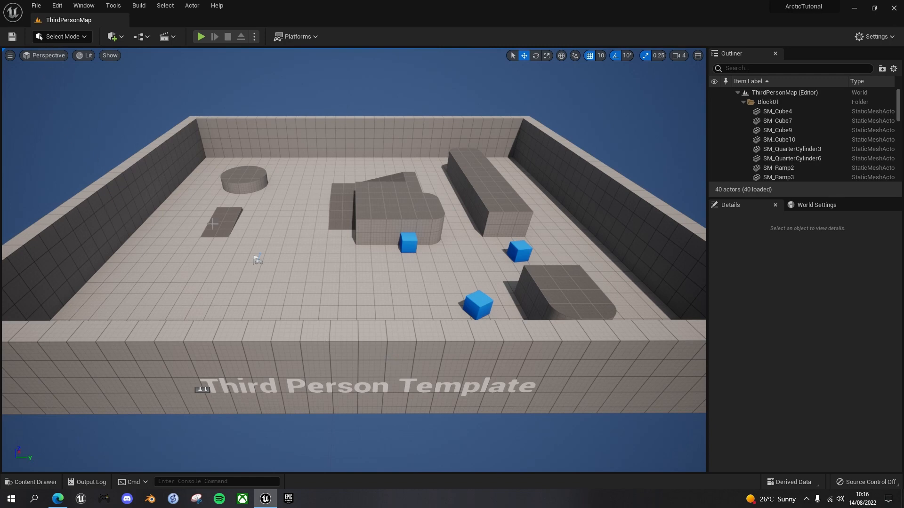
Step: Open the ArcticForest level from the project's Content > Maps folder
key("ctrl+space")
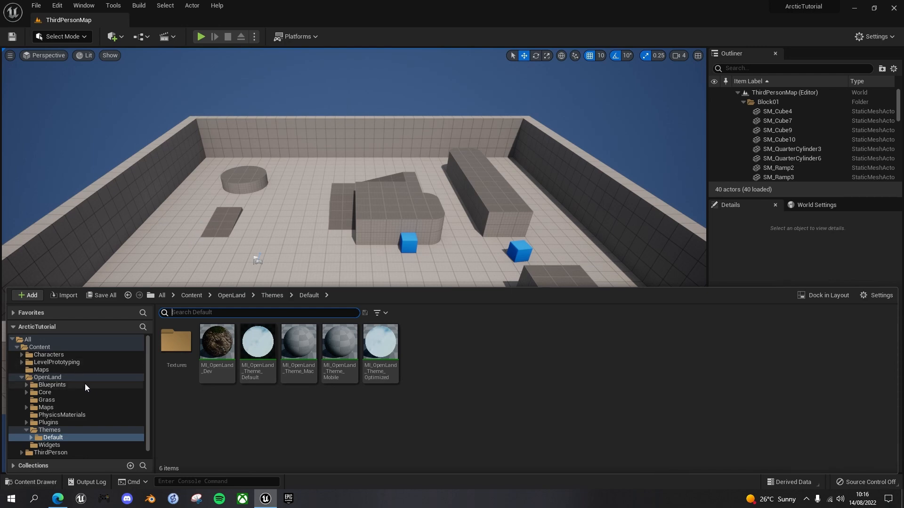
left_click(39, 370)
double_click(179, 339)
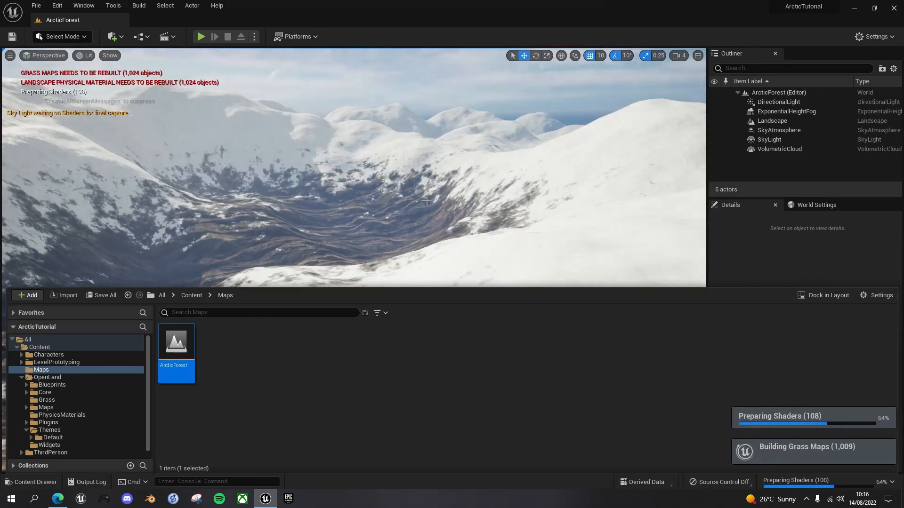
left_click(353, 211)
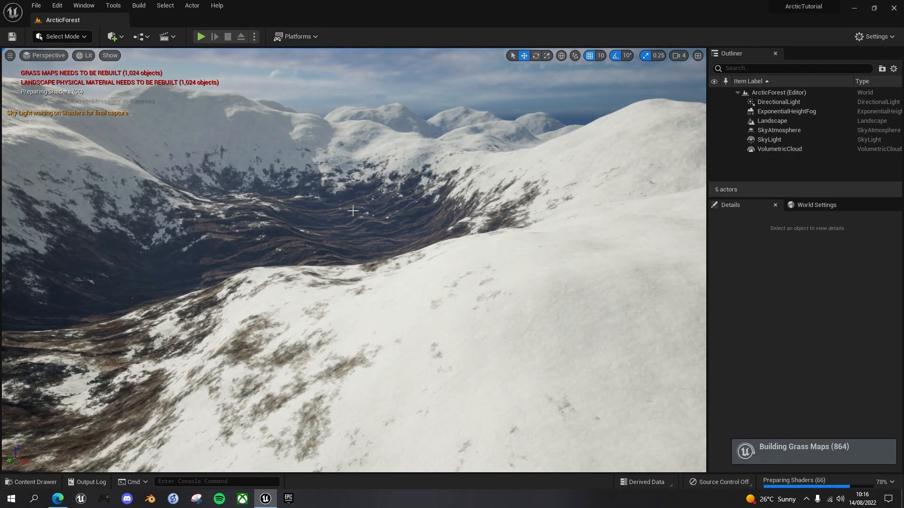
Step: Set both the Editor Startup Map and the Game Default Map to ArcticForest in the project's Maps & Modes settings
left_click(56, 6)
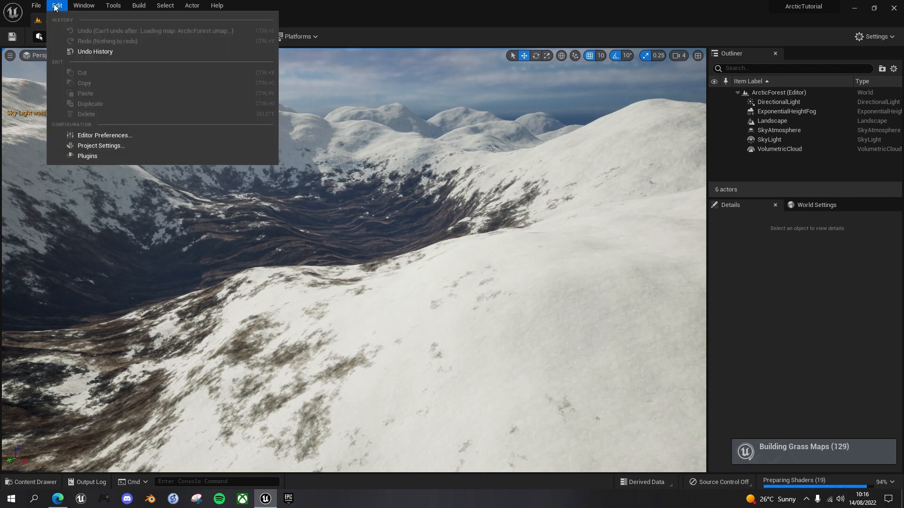
left_click(115, 145)
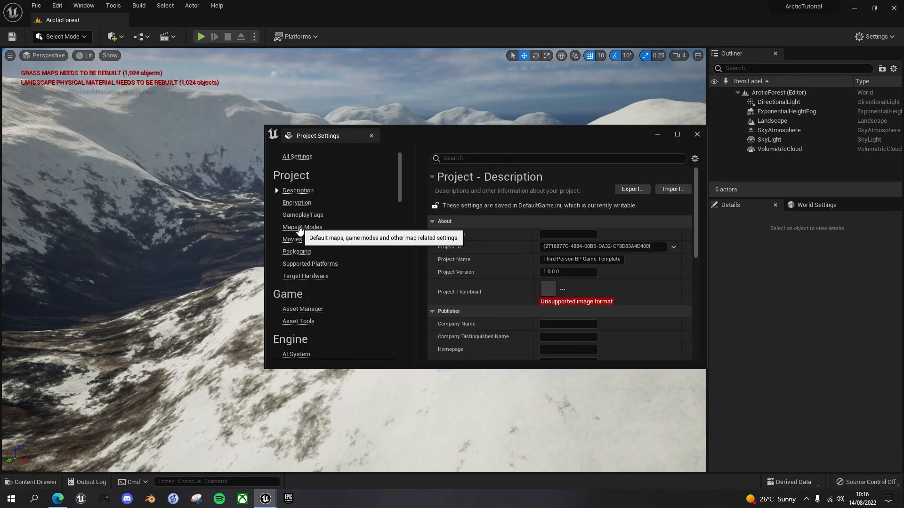
left_click(300, 228)
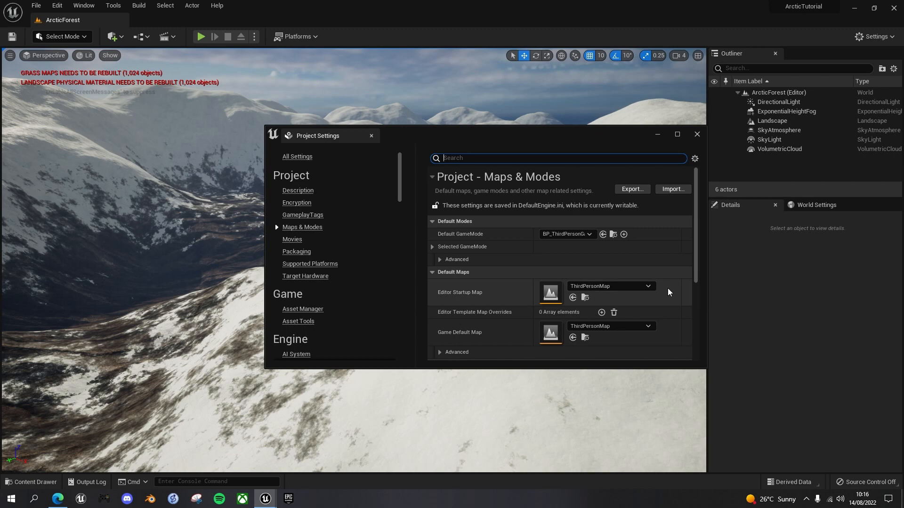
left_click(648, 286)
scroll(626, 187, "up", 5)
left_click(614, 158)
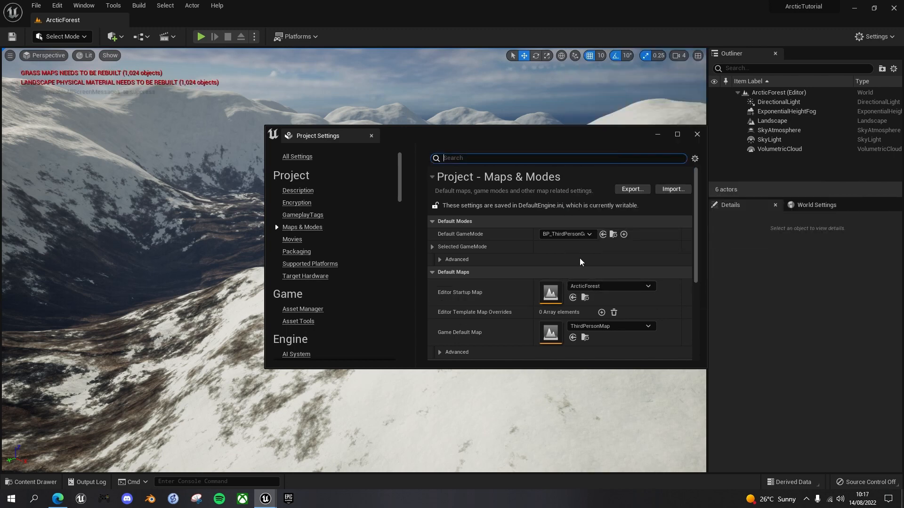
left_click(649, 327)
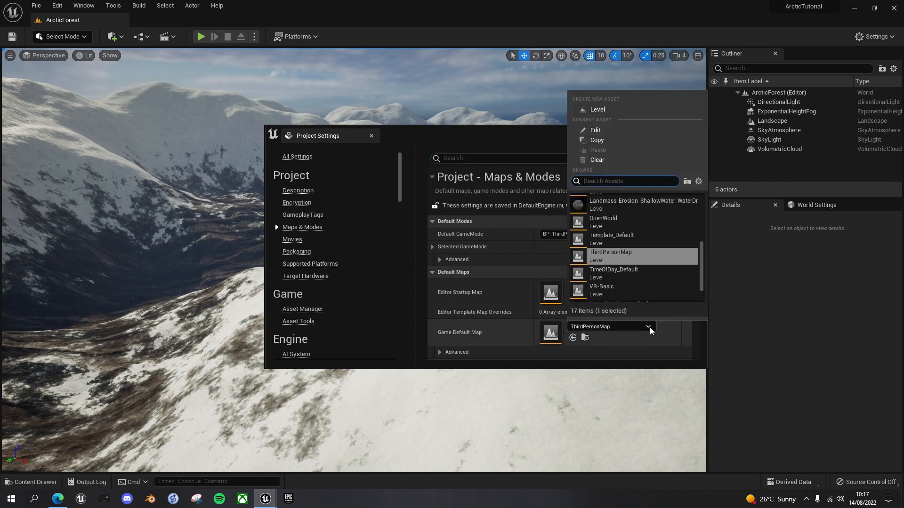
scroll(638, 238, "up", 5)
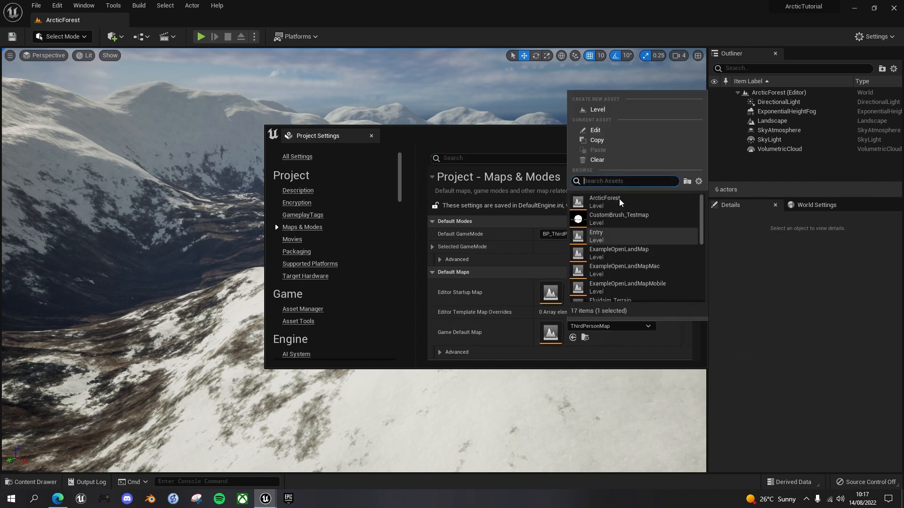
left_click(617, 198)
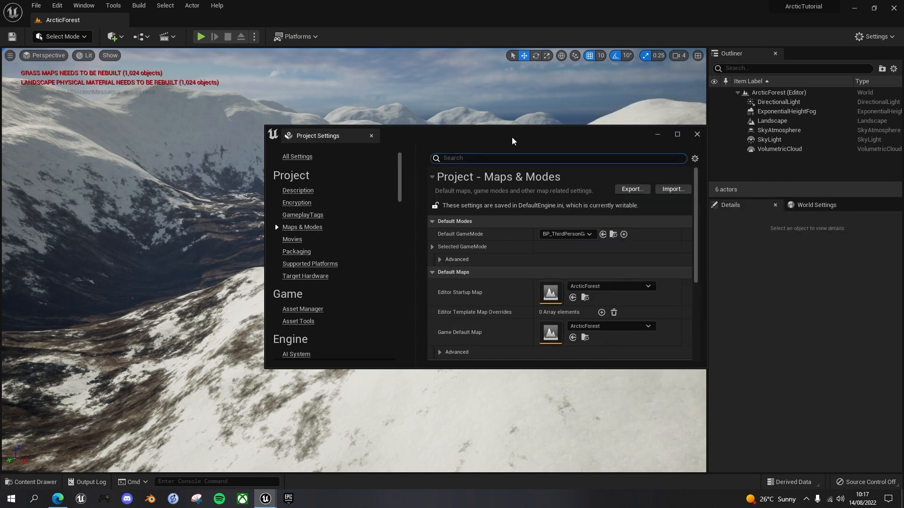
left_click_drag(507, 134, 449, 133)
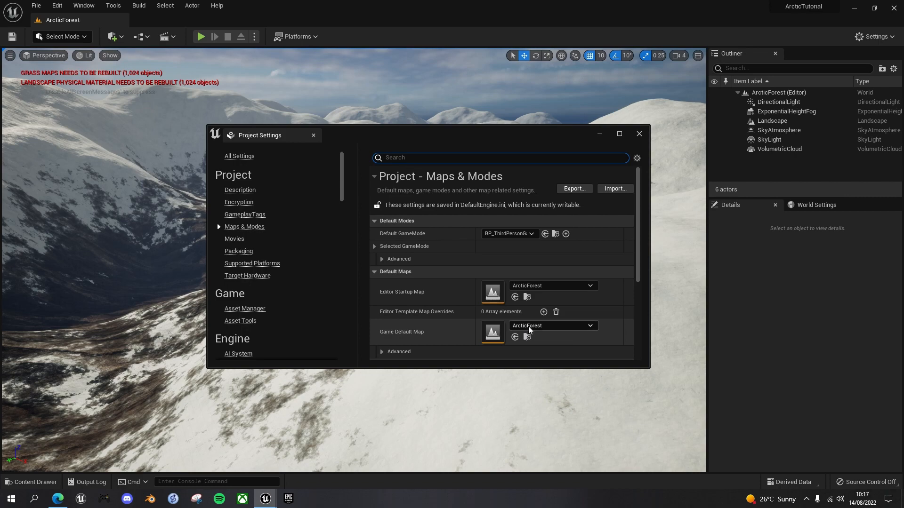
left_click(639, 134)
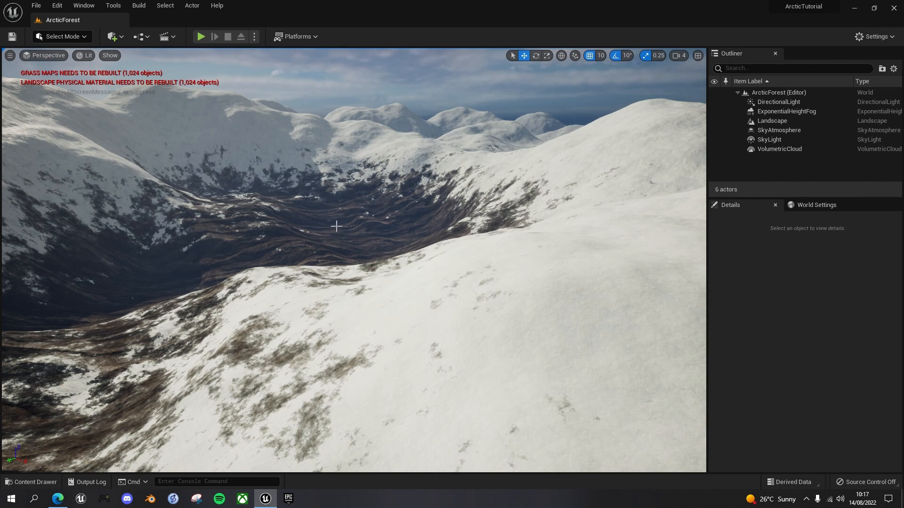
Step: Place a Water Body Custom actor in the dark rocky valley basin of the landscape
right_click_drag(363, 204, 264, 190)
key("w")
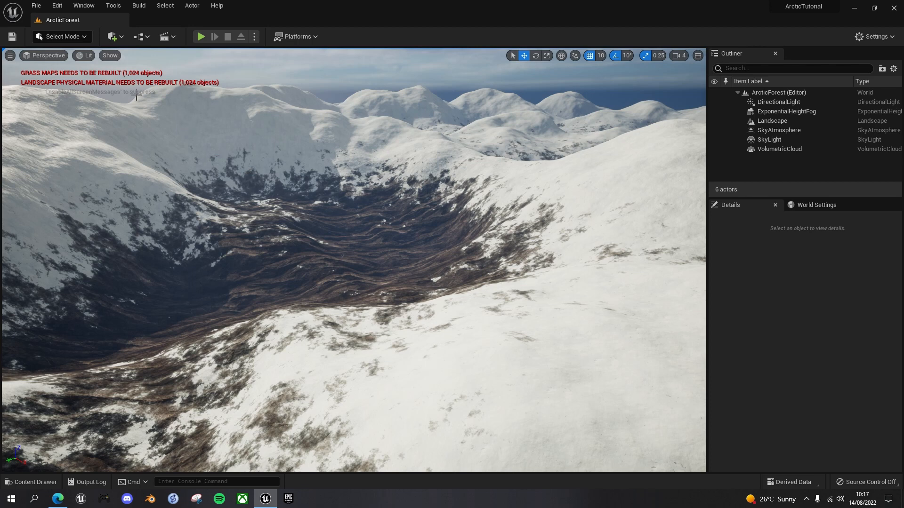
left_click(121, 38)
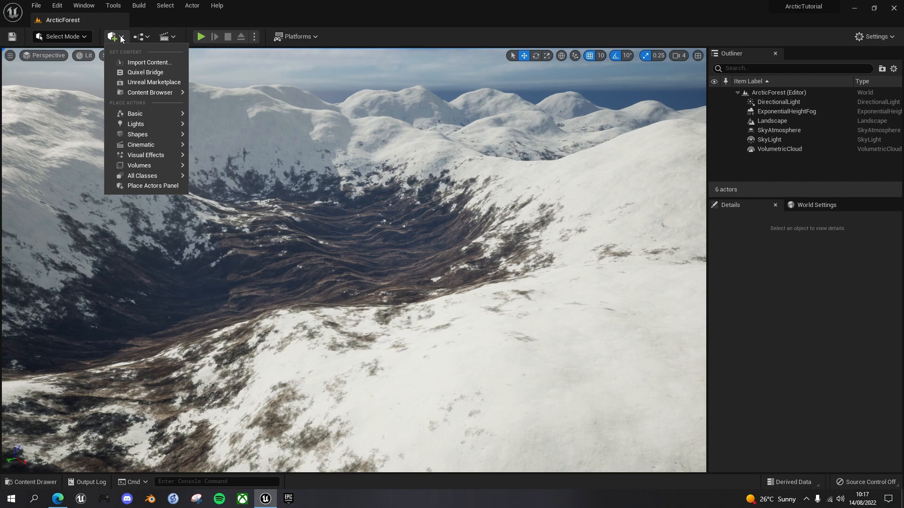
mouse_move(148, 167)
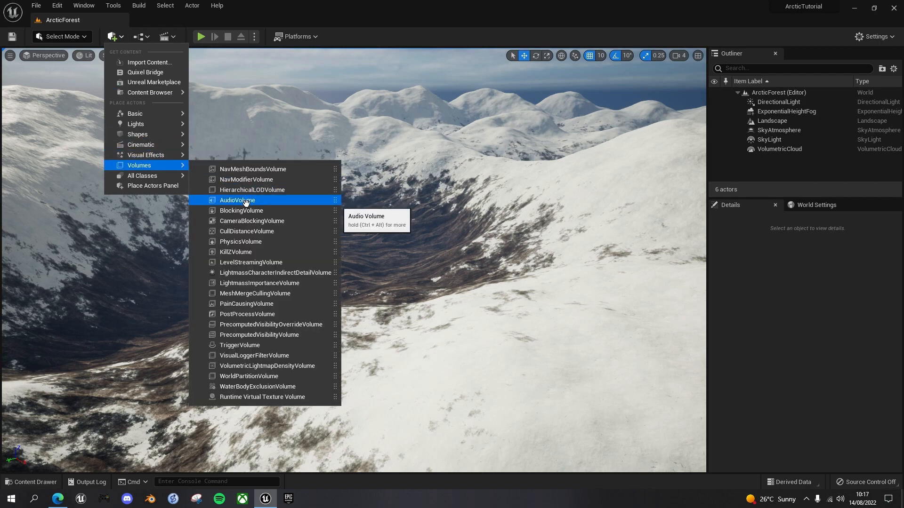
mouse_move(162, 174)
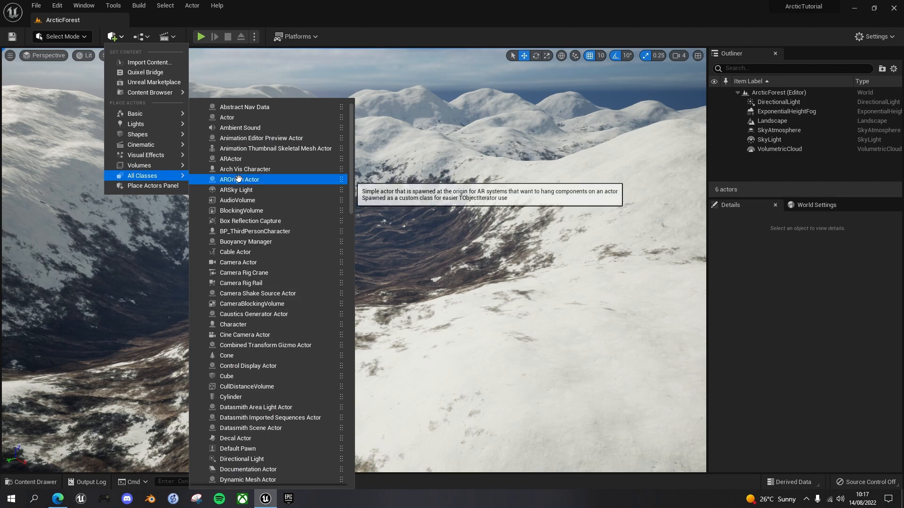
scroll(241, 215, "down", 15)
scroll(242, 215, "down", 15)
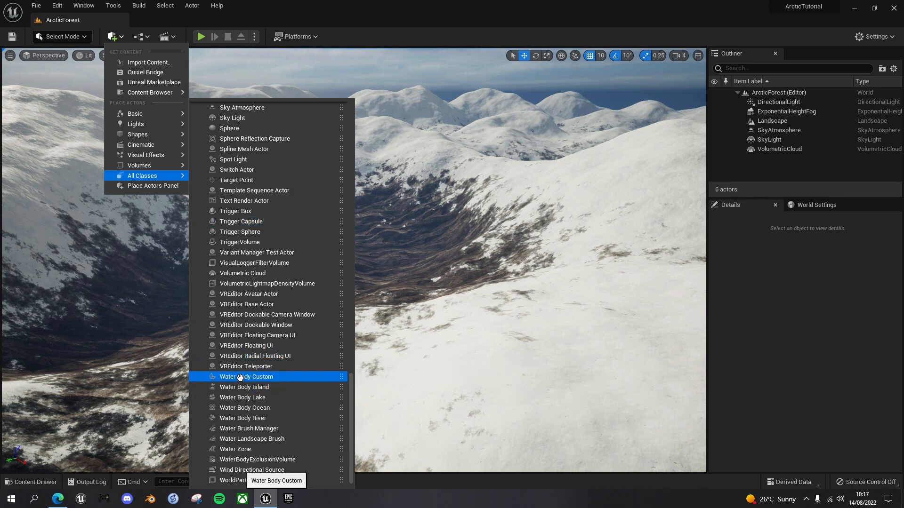
left_click_drag(239, 377, 334, 241)
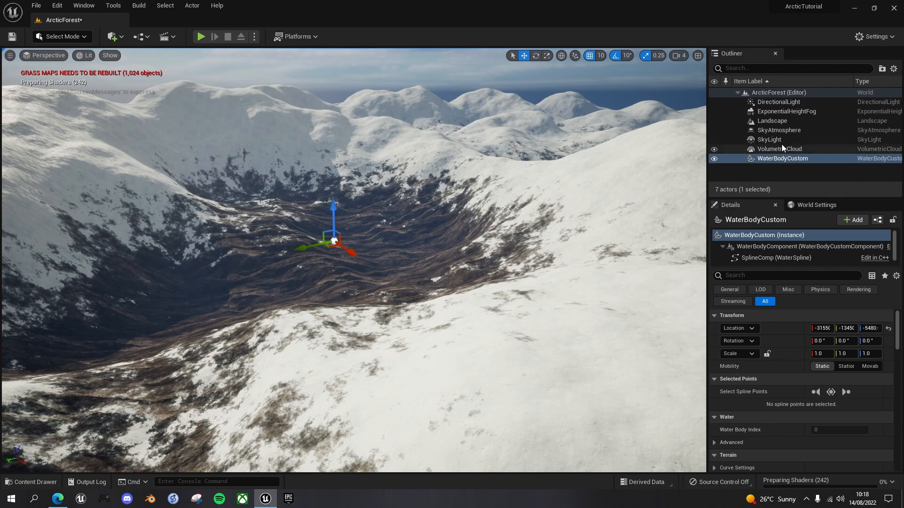
Step: Rename the WaterBodyCustom actor to Lake
left_click(784, 157)
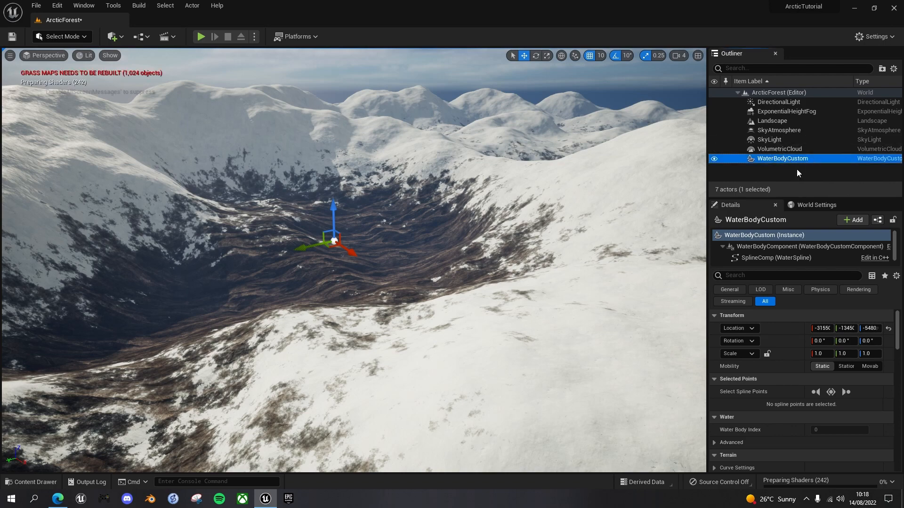
key("F2")
type("Lake")
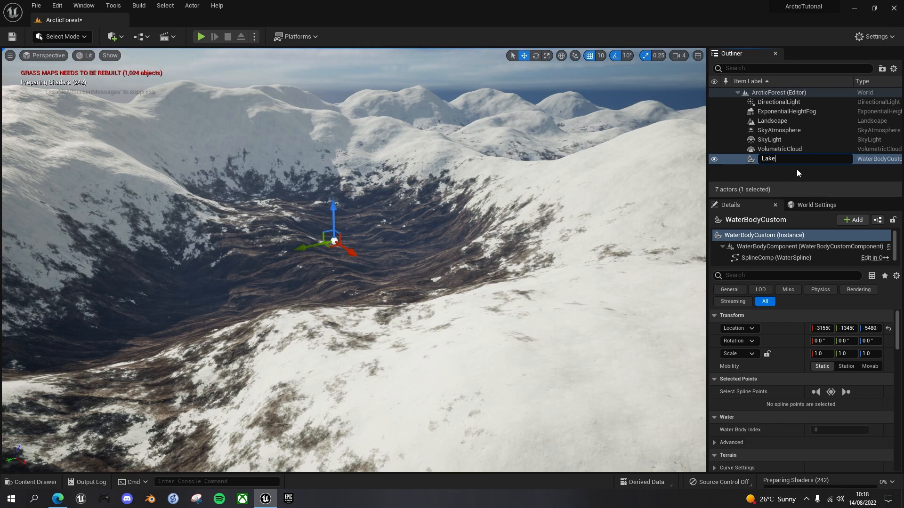
key("Return")
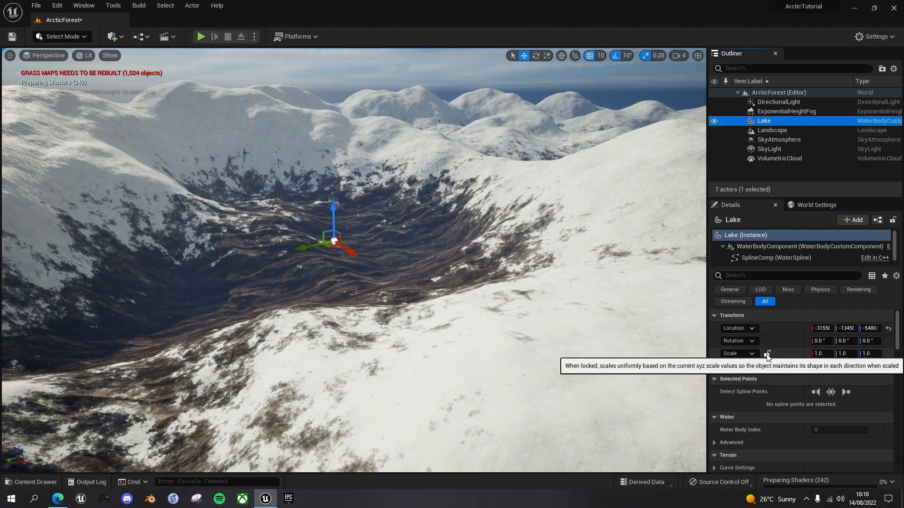
Step: Lock the Lake actor's scale proportions and set its scale uniformly to 200
left_click(766, 354)
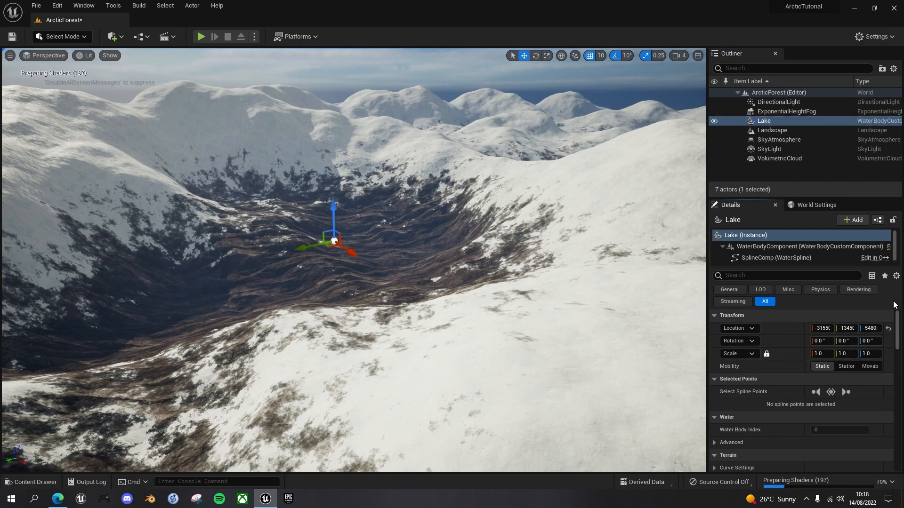
left_click(820, 354)
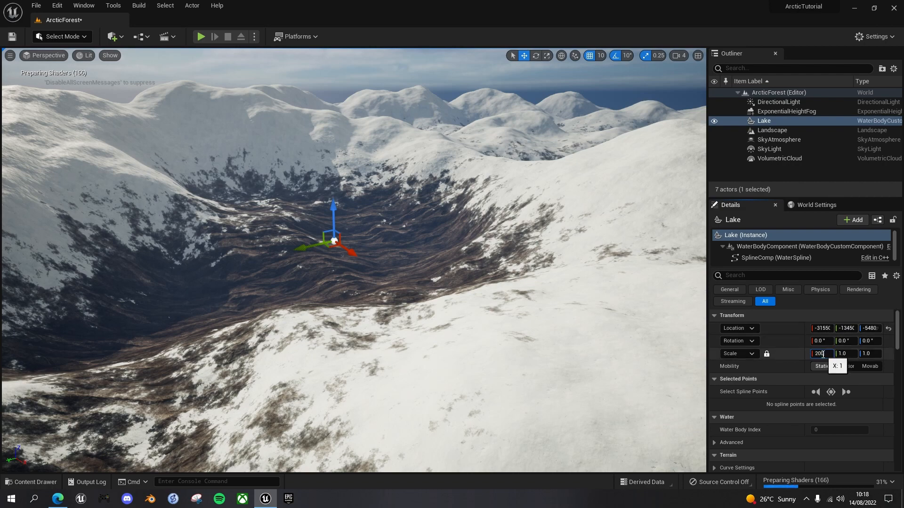
key("Escape")
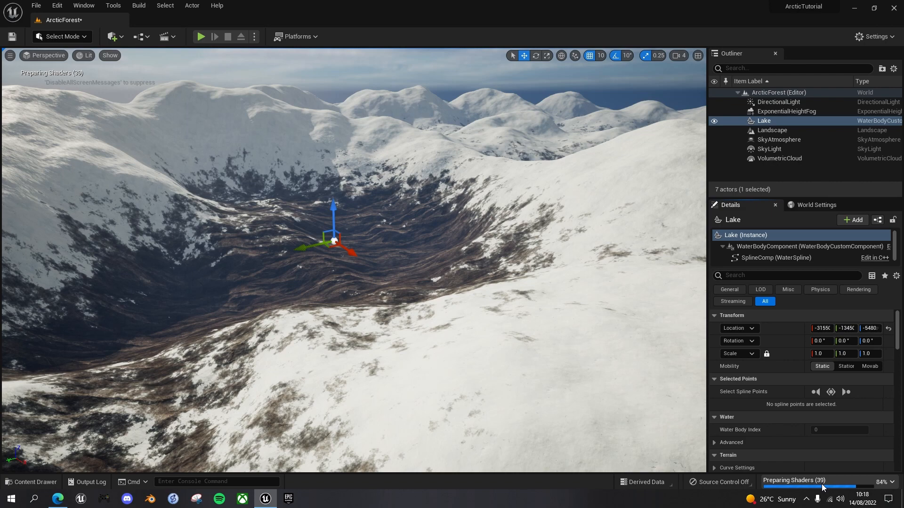
left_click(820, 353)
type("200")
key("Return")
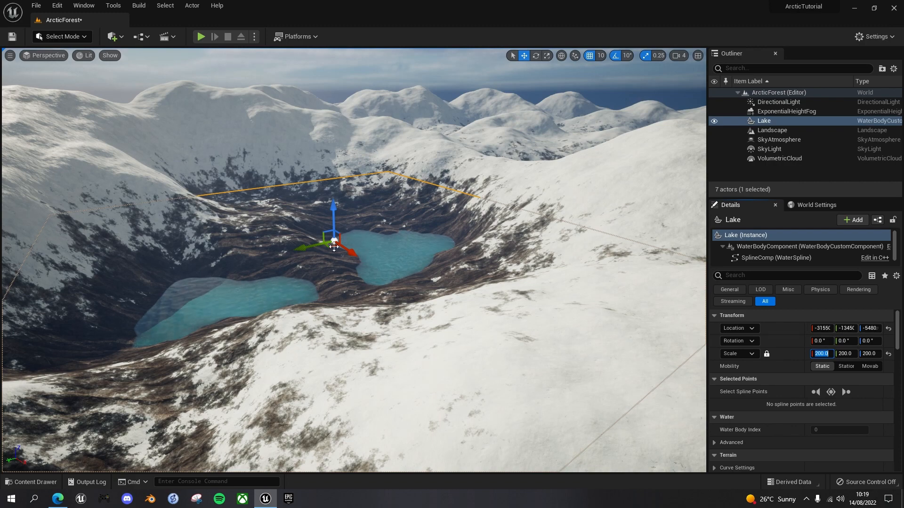
Step: Raise the Lake so its water fills the valley, setting its Z location to -3100 and its Z scale to 1.0
left_click_drag(333, 206, 337, 181)
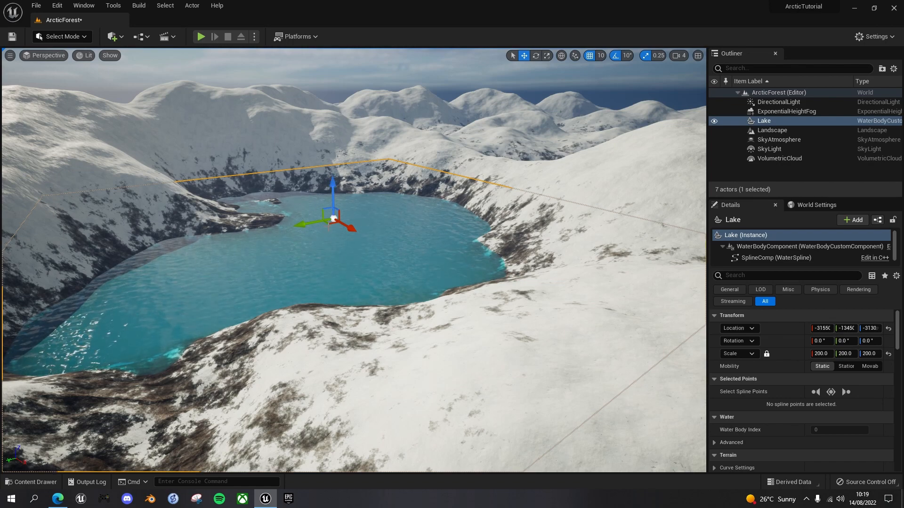
left_click(869, 328)
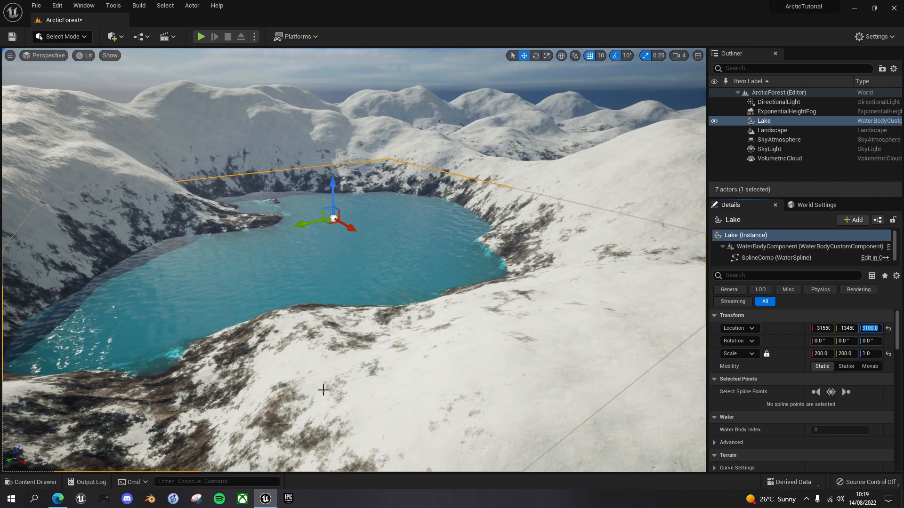
Step: Examine the lake's water surface and shoreline from closer up
mouse_move(295, 219)
right_mouse_down()
mouse_move(288, 191)
mouse_move(269, 193)
mouse_move(339, 195)
mouse_move(275, 195)
mouse_move(307, 193)
mouse_move(282, 202)
mouse_move(308, 196)
mouse_move(305, 209)
right_mouse_up()
key("w")
key("s")
key("w")
key("a")
key("a")
key("d")
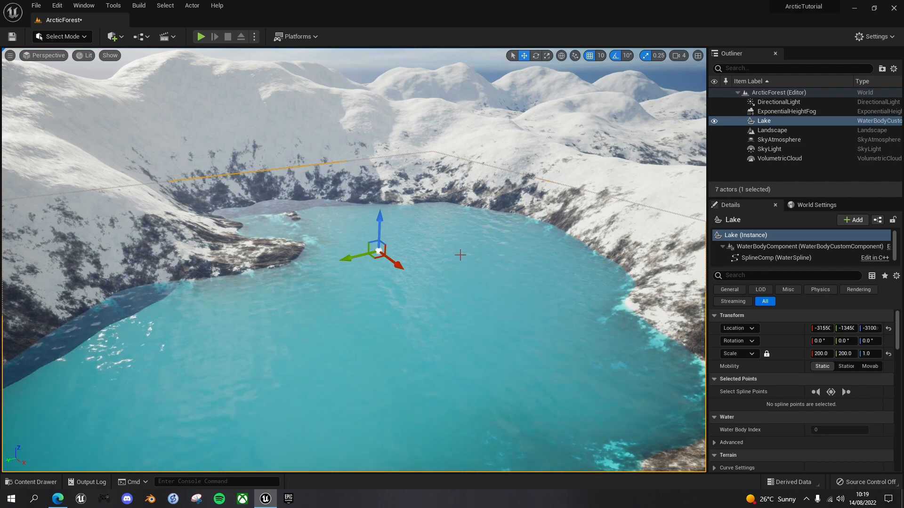
right_click_drag(451, 253, 477, 246)
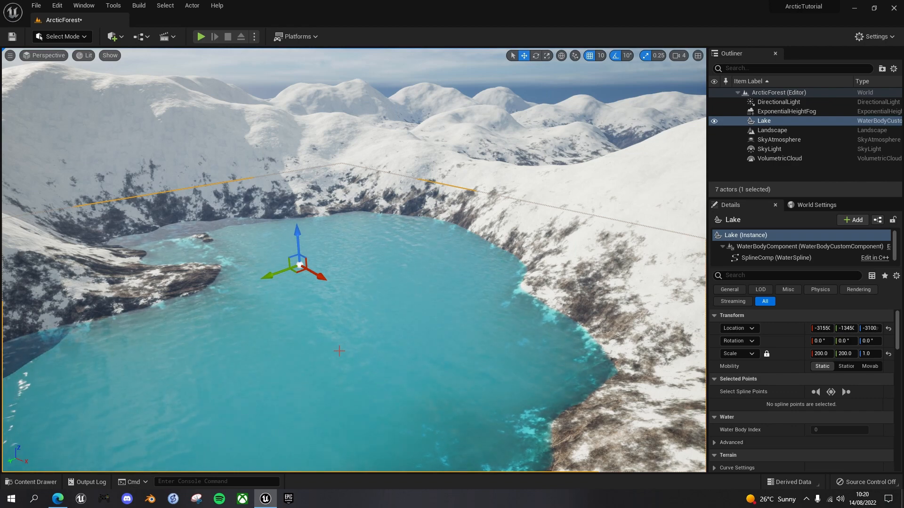
Step: Create a folder named Materials in the project's Content folder
key("ctrl+space")
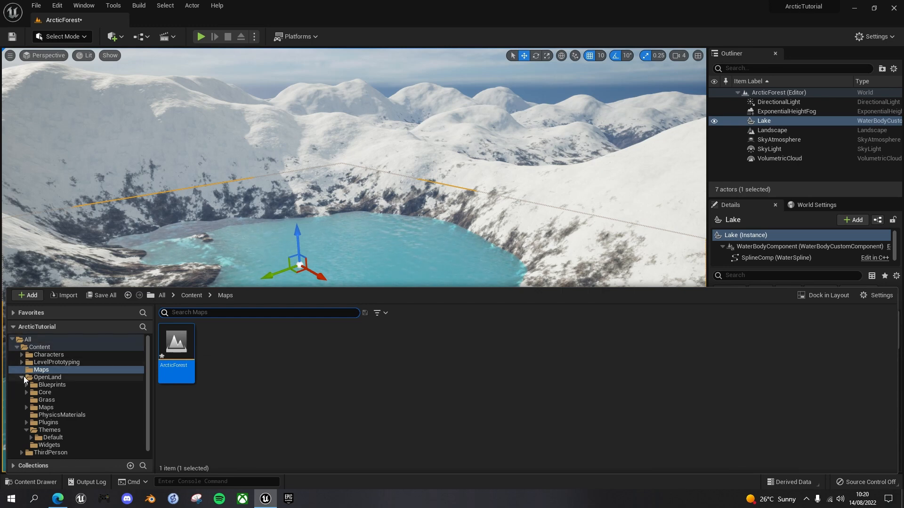
left_click(45, 347)
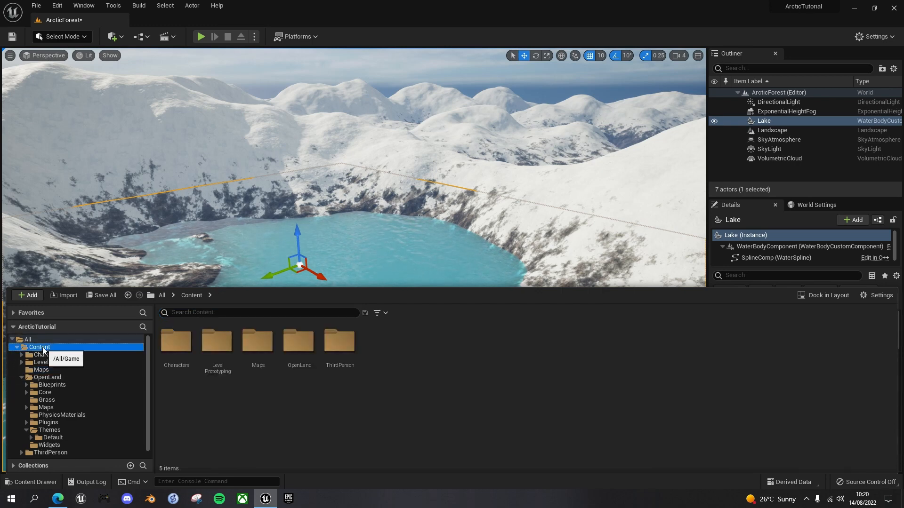
right_click(405, 346)
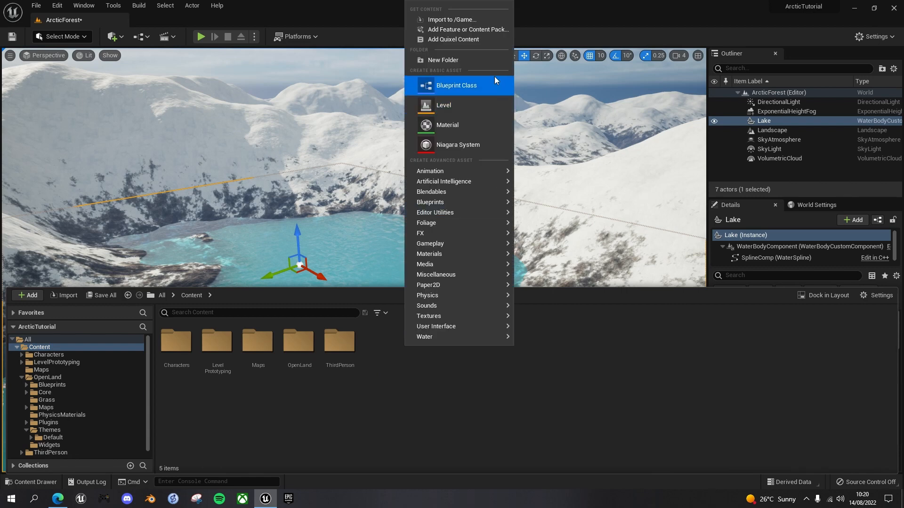
left_click(426, 61)
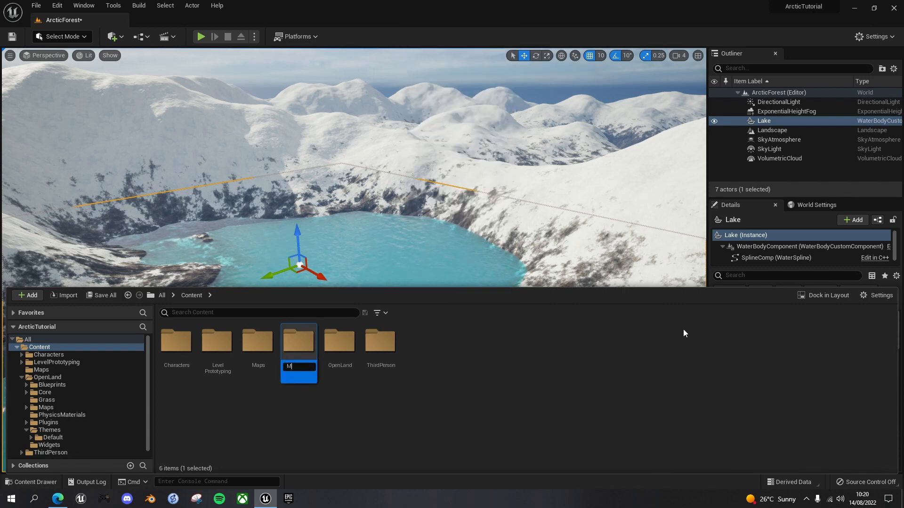
key("Return")
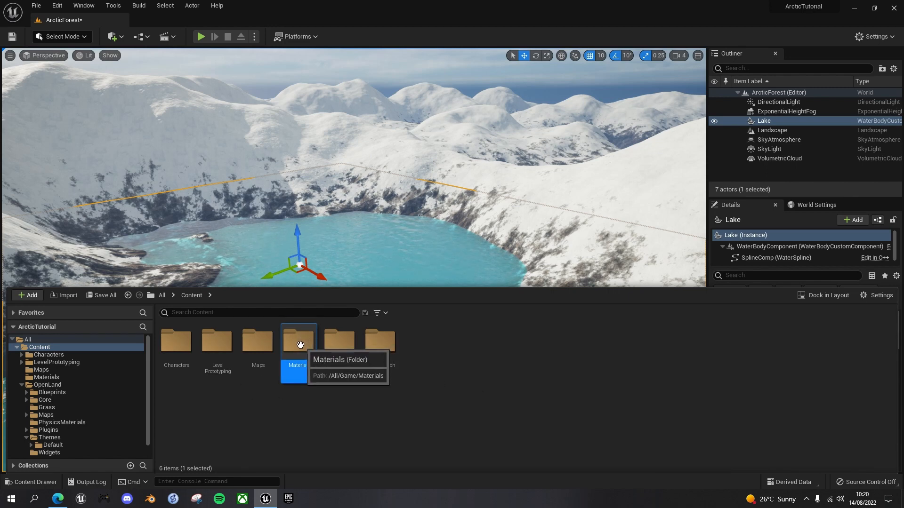
Step: Check that the content browser shows the Engine folder and has engine and plugin content enabled in its view settings
left_click(17, 347)
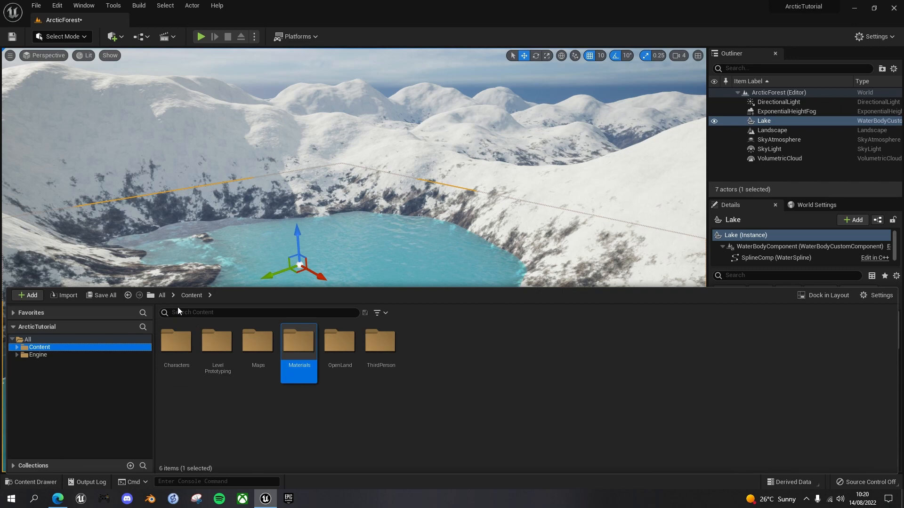
left_click(16, 355)
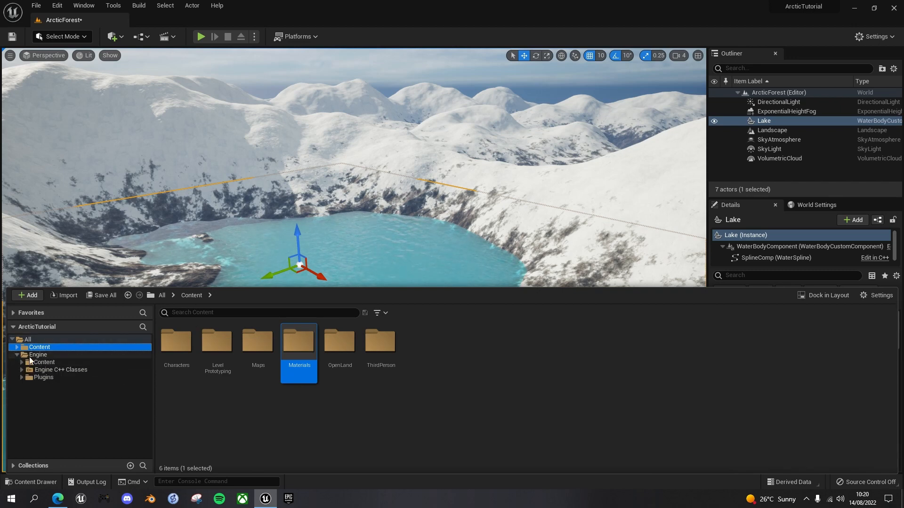
left_click(881, 296)
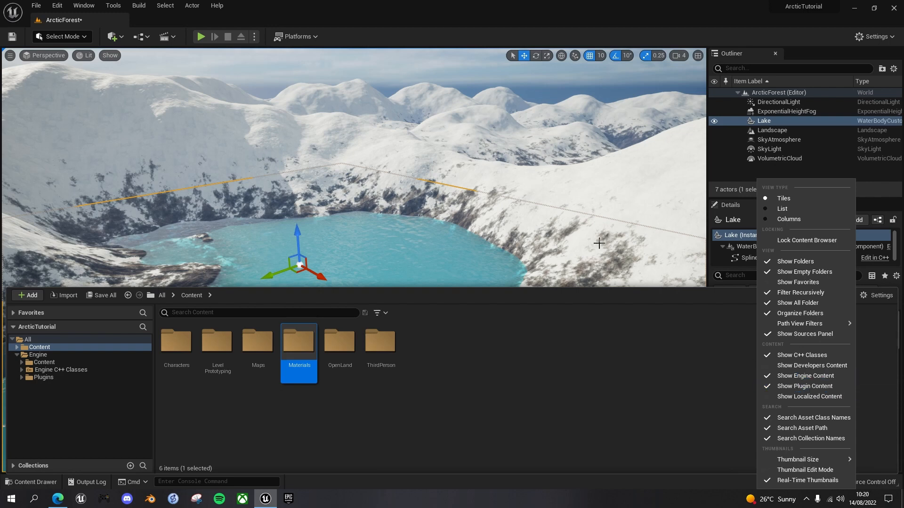
Step: Locate the asset assigned as the Lake's Water Material in the content browser
left_click(767, 121)
scroll(786, 381, "down", 10)
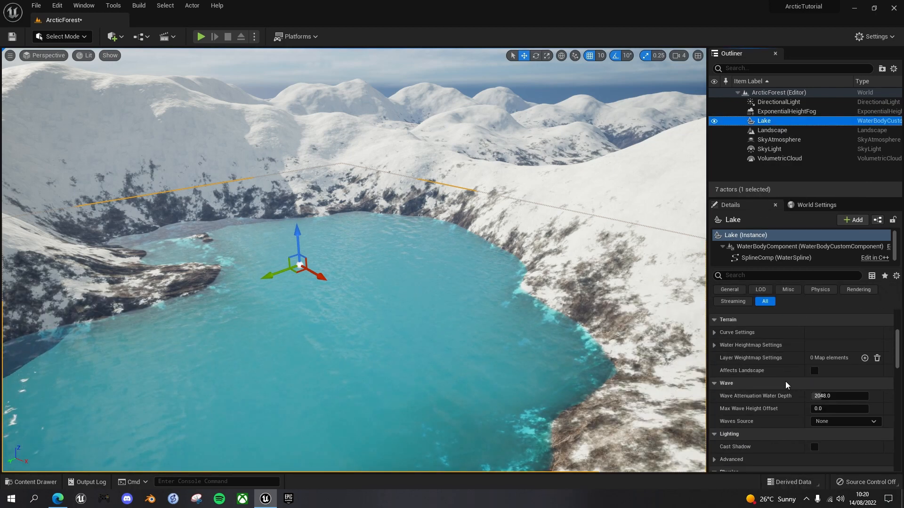
scroll(785, 381, "down", 10)
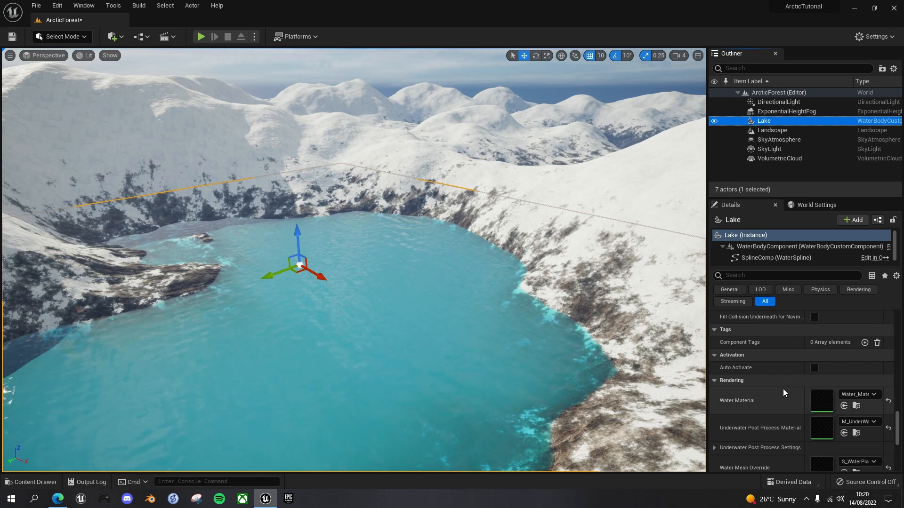
scroll(783, 389, "down", 1)
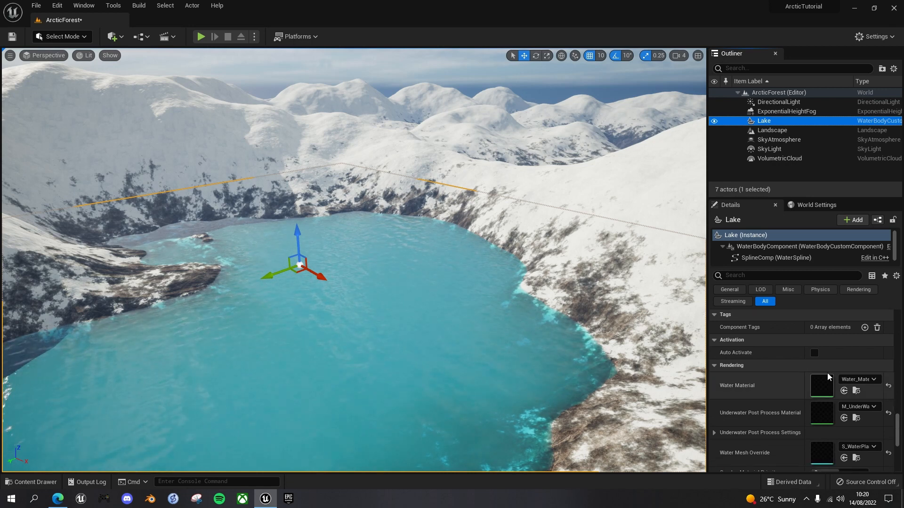
left_click(857, 391)
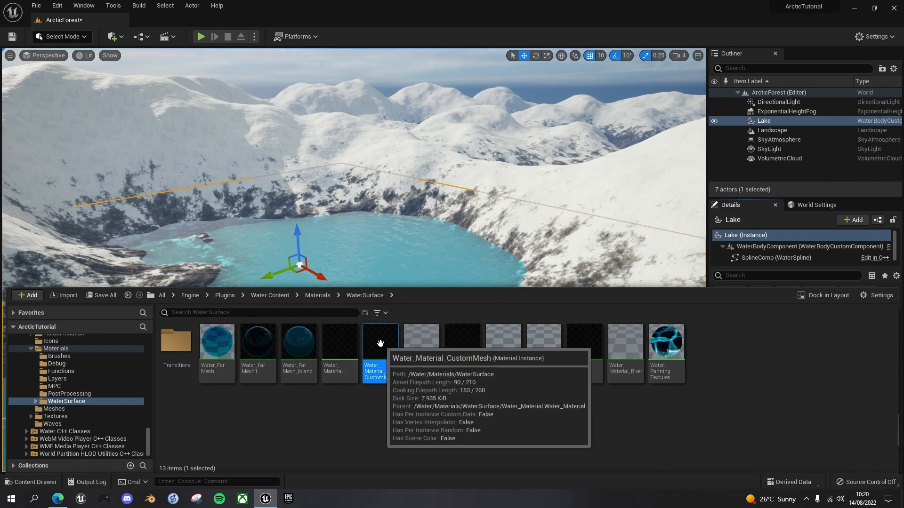
left_click_drag(147, 441, 146, 338)
double_click(21, 356)
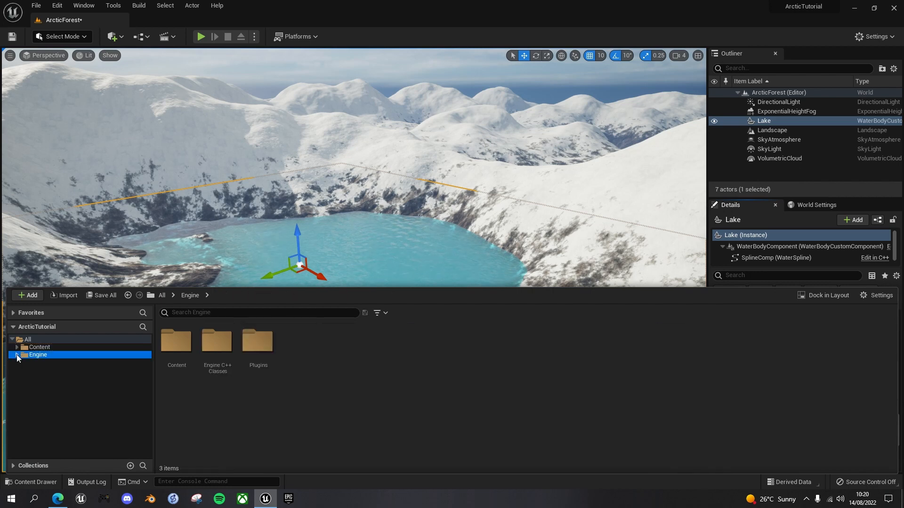
left_click(773, 120)
left_click(856, 390)
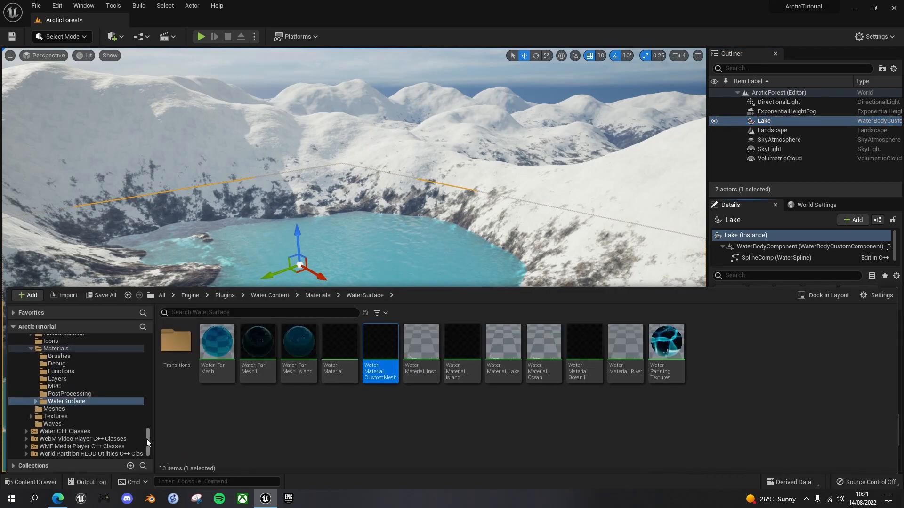
Step: Copy Water_Material_CustomMesh from the Water plugin's WaterSurface folder into the project's Content > Materials folder
left_click_drag(148, 443, 151, 349)
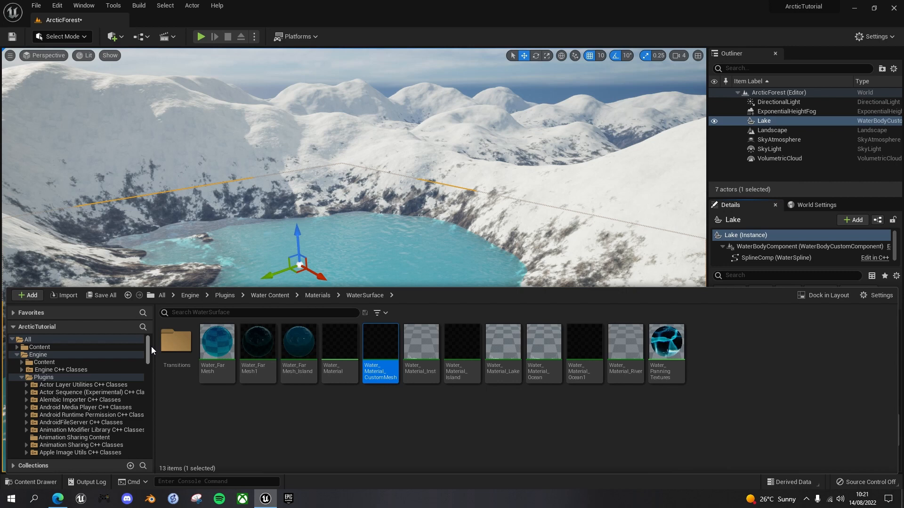
left_click(16, 348)
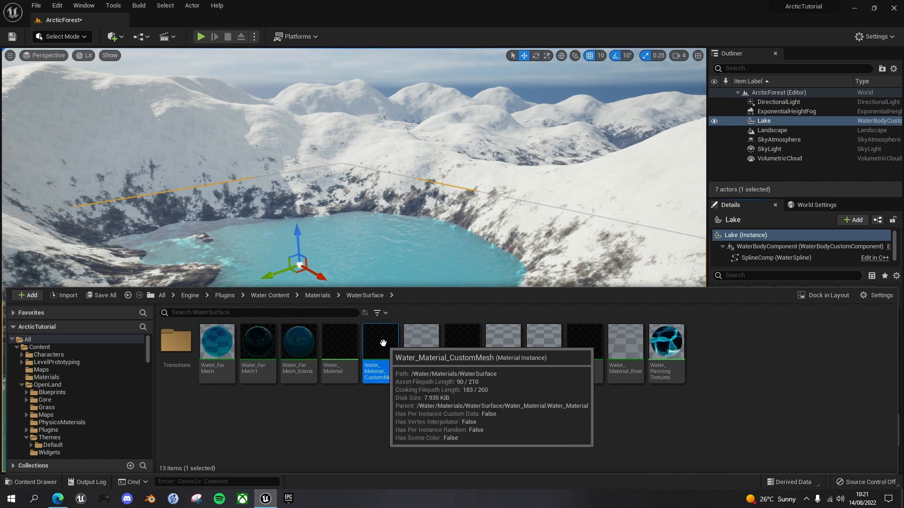
left_click_drag(383, 343, 125, 375)
left_click_drag(71, 376, 69, 378)
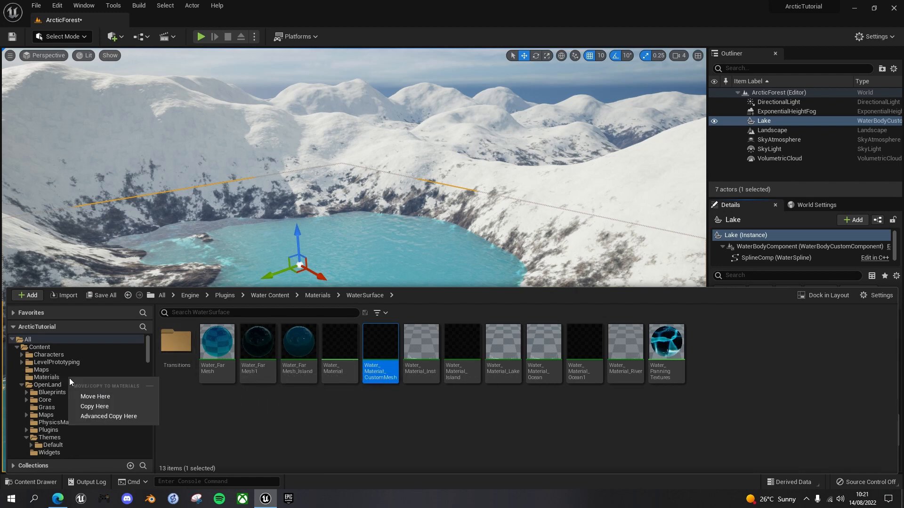
left_click(94, 406)
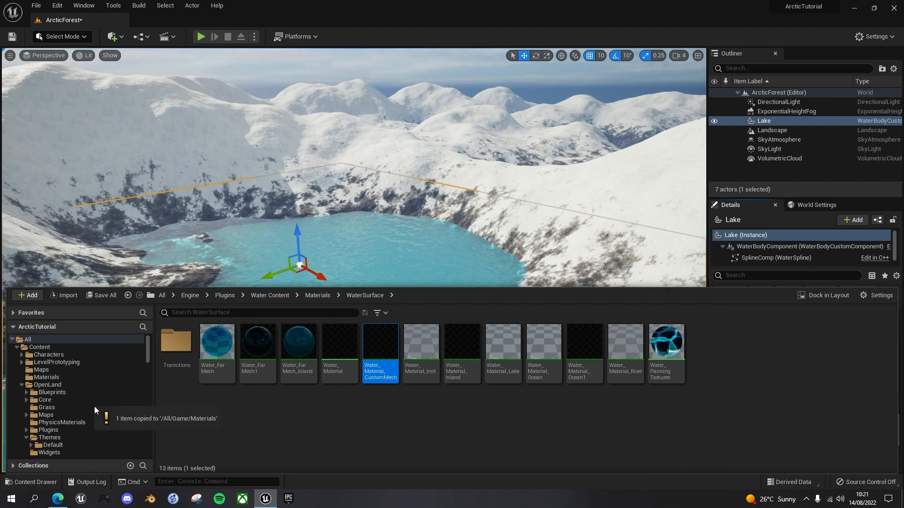
Step: Rename the copied material instance in the Materials folder to Water_Material_Lake
left_click(45, 378)
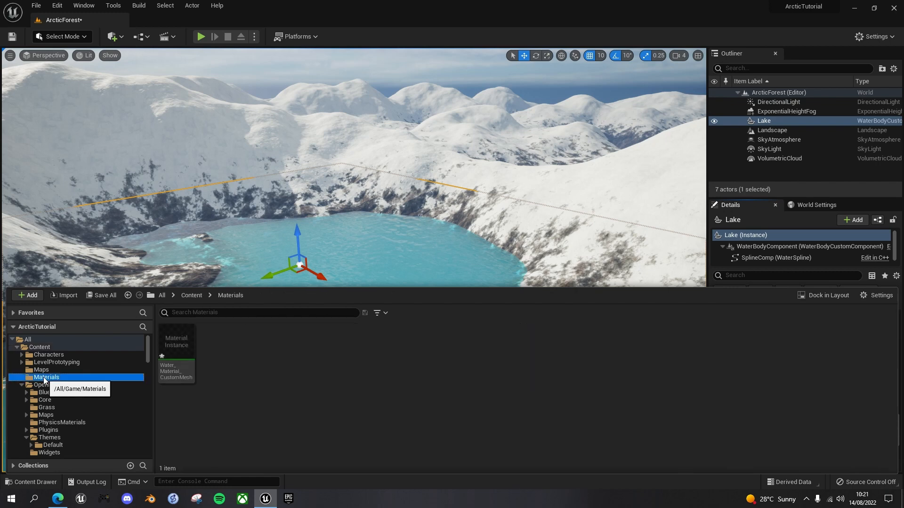
left_click(175, 347)
key("F2")
key("Right")
key("BackSpace")
key("BackSpace")
key("BackSpace")
key("BackSpace")
key("BackSpace")
key("BackSpace")
key("BackSpace")
key("BackSpace")
key("BackSpace")
key("BackSpace")
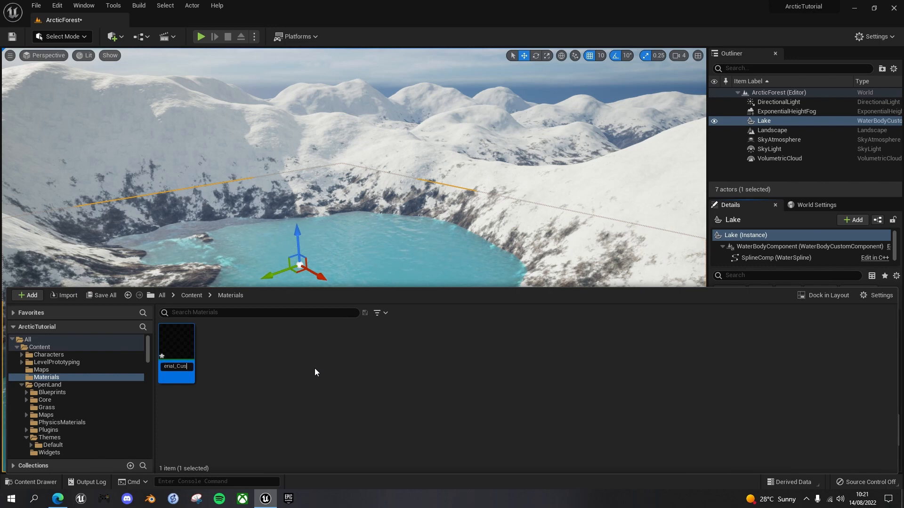
type("Lake")
key("Return")
left_click(310, 351)
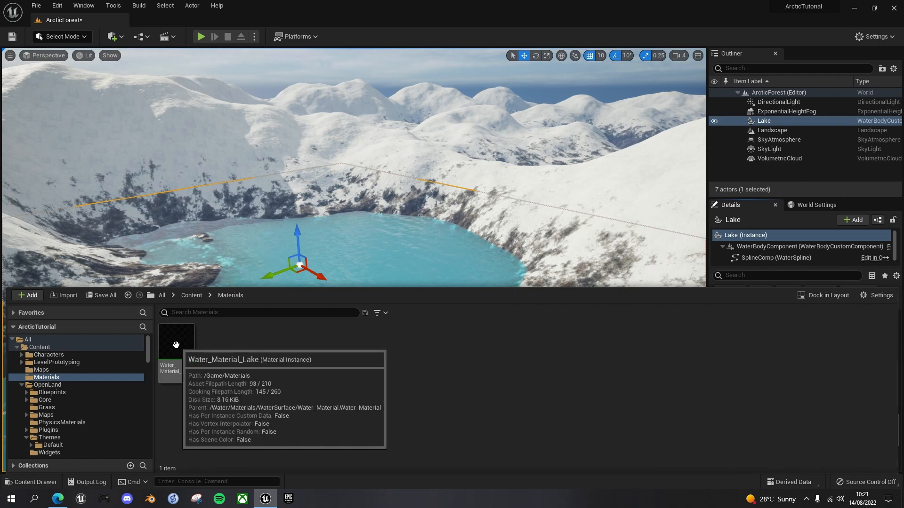
Step: Assign the Water_Material_Lake instance from the project's Materials folder as the Lake's Water Material
left_click(766, 121)
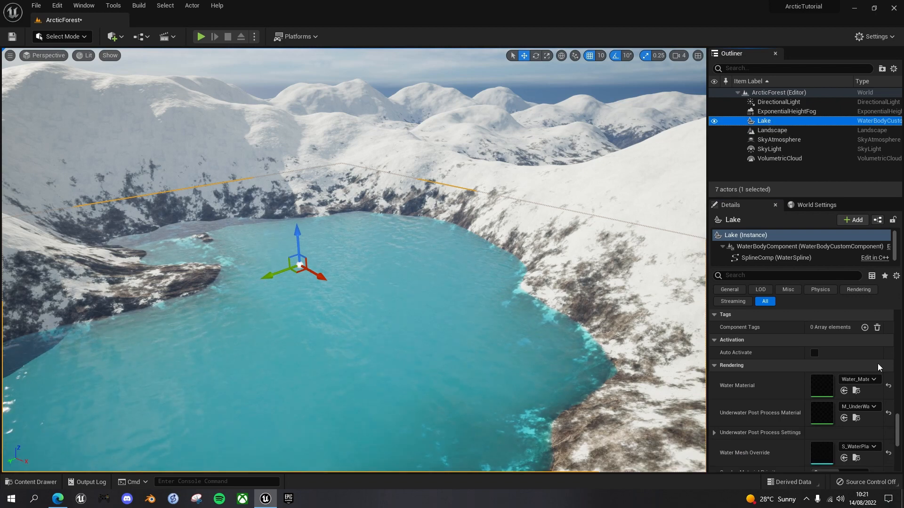
left_click(873, 380)
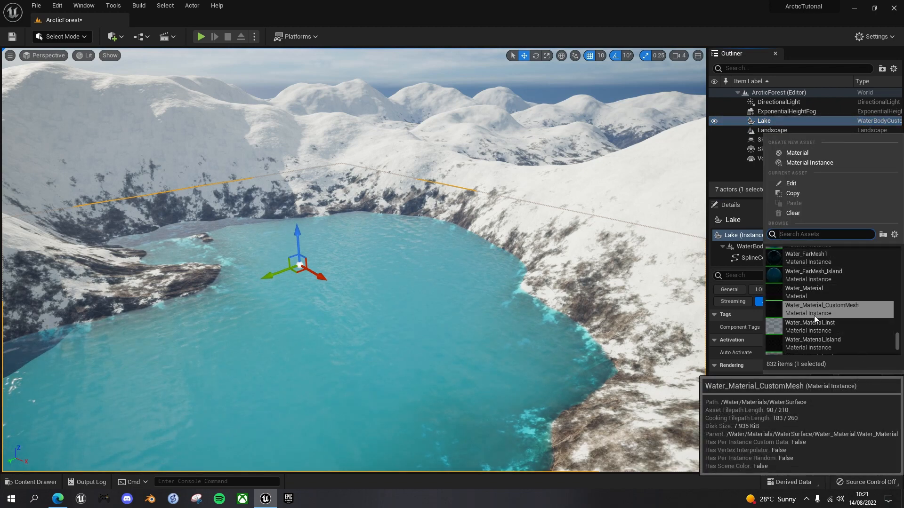
scroll(814, 315, "down", 3)
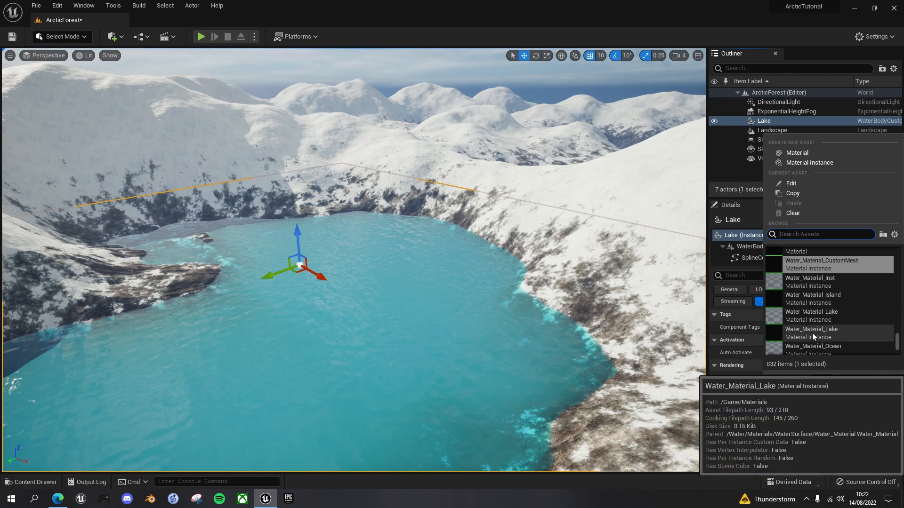
left_click(812, 333)
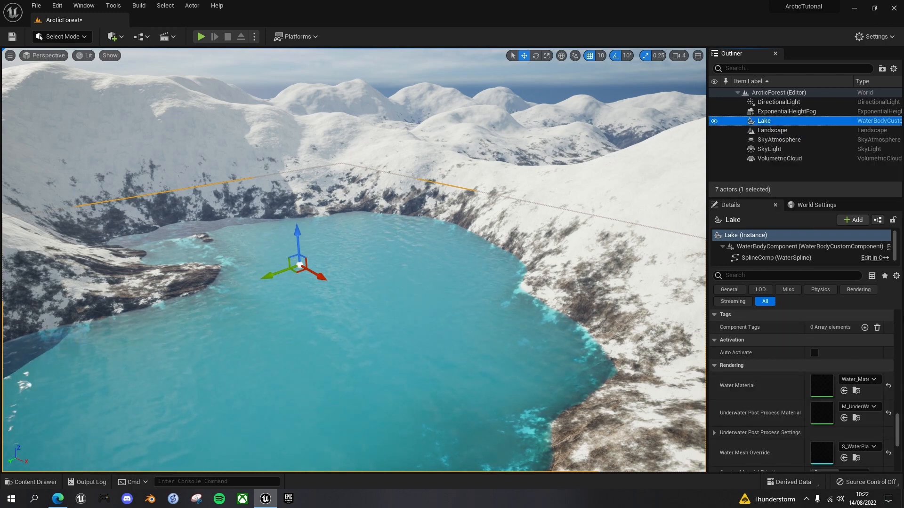
Step: Open the Lake's assigned Water_Material_Lake instance for editing and place its window so the lake stays visible
left_click(856, 390)
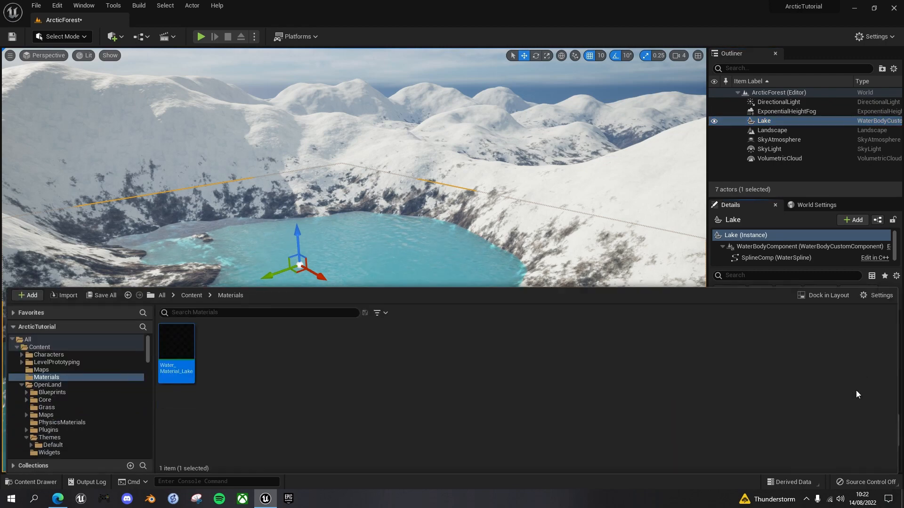
double_click(175, 348)
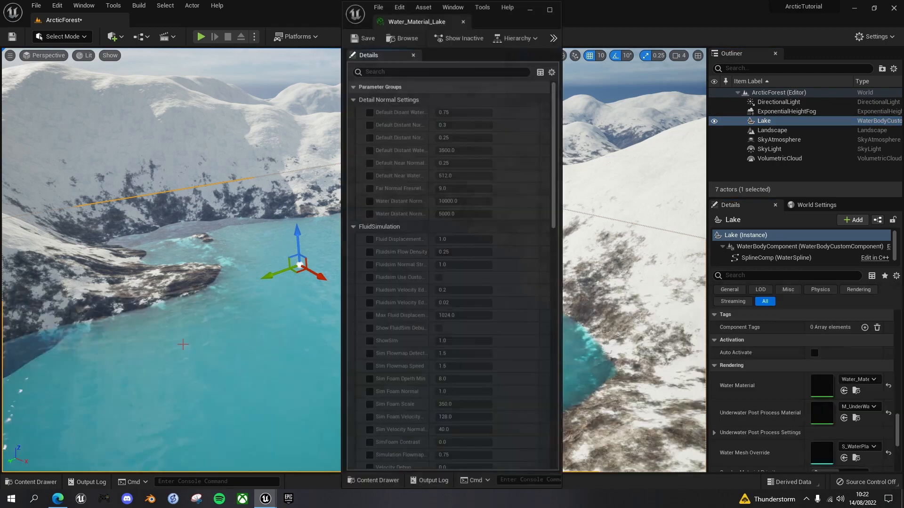
left_click_drag(422, 19, 729, 31)
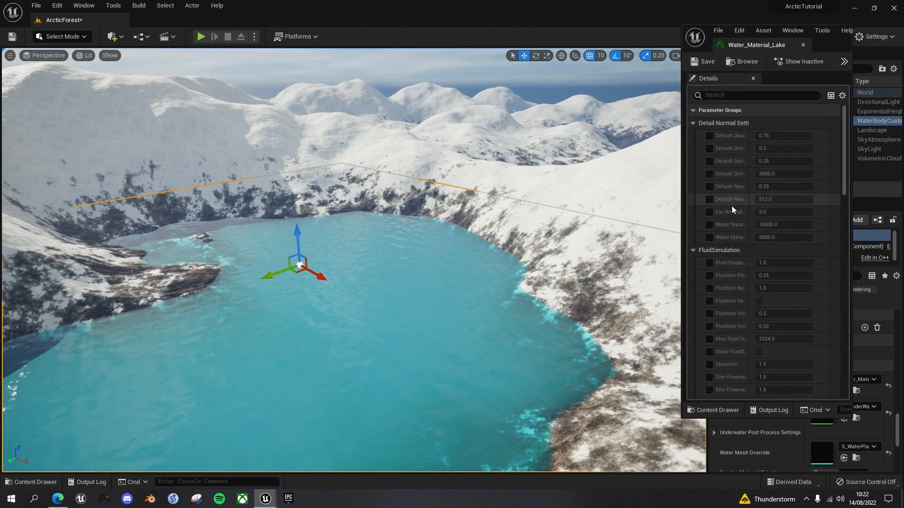
Step: Enable the Absorption and Scattering overrides in the material's global vector parameters and expose their channel values
left_click_drag(846, 154, 863, 325)
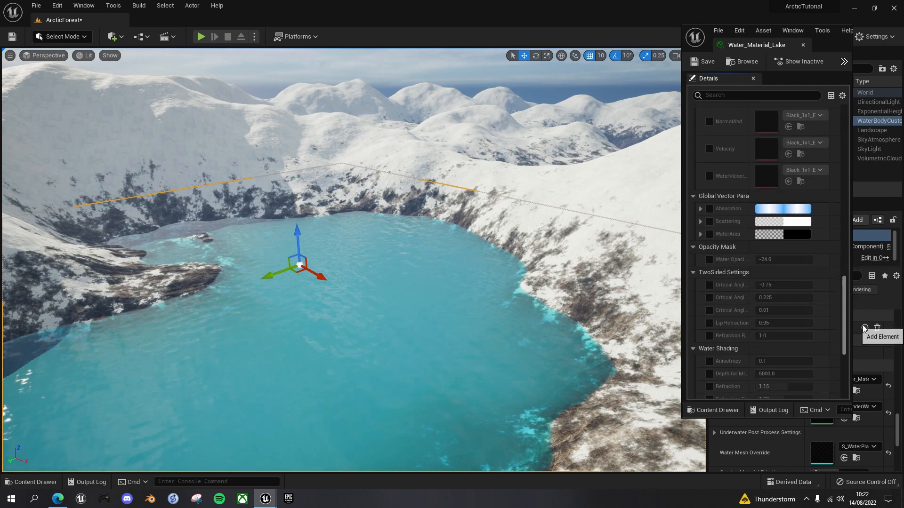
left_click(709, 211)
left_click(710, 224)
left_click(699, 211)
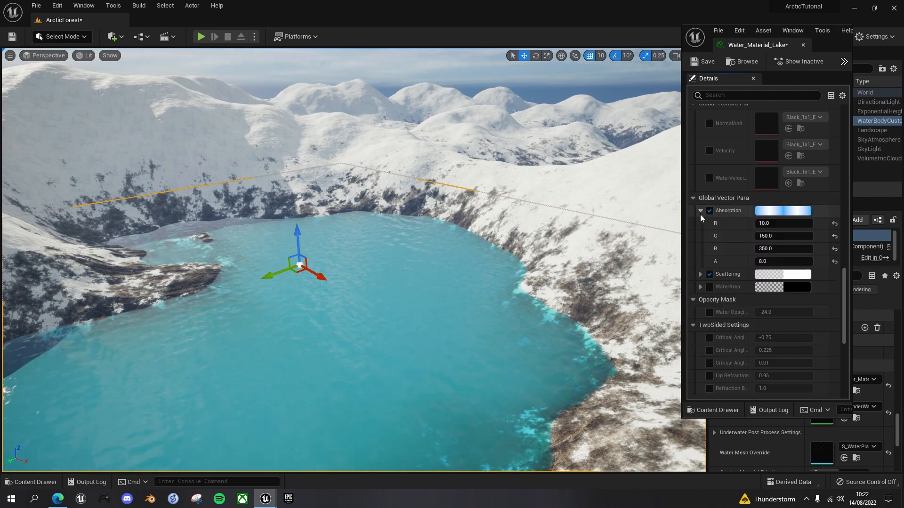
left_click(700, 274)
scroll(699, 241, "down", 1)
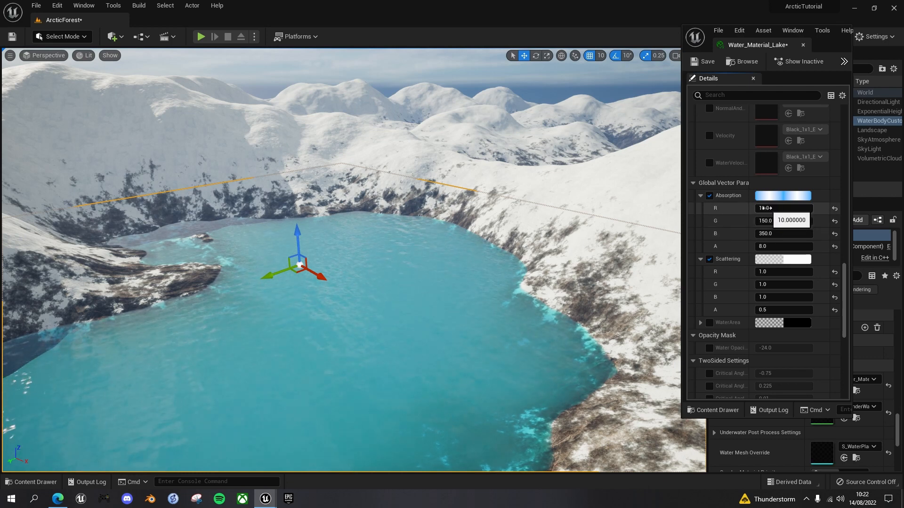
Step: Set the Absorption parameter's R and B to 150 and its A to 2 in Water_Material_Lake
left_click(766, 208)
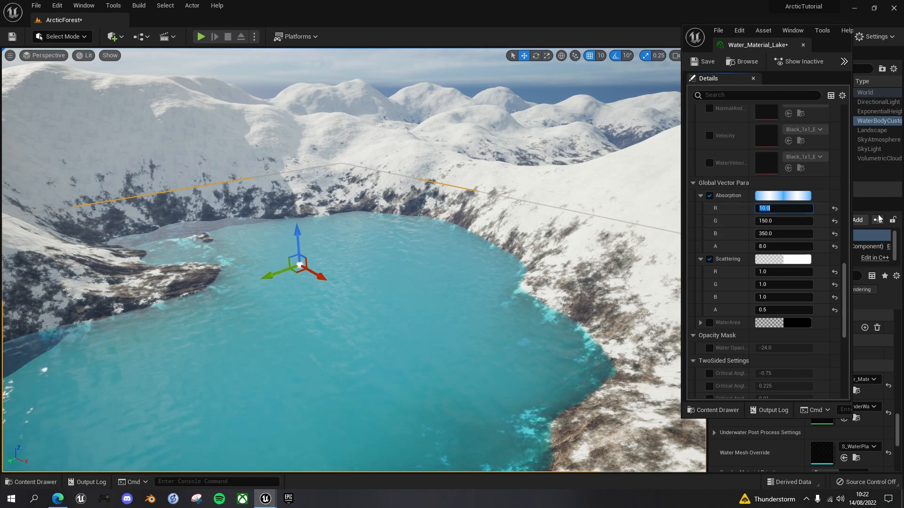
key("Return")
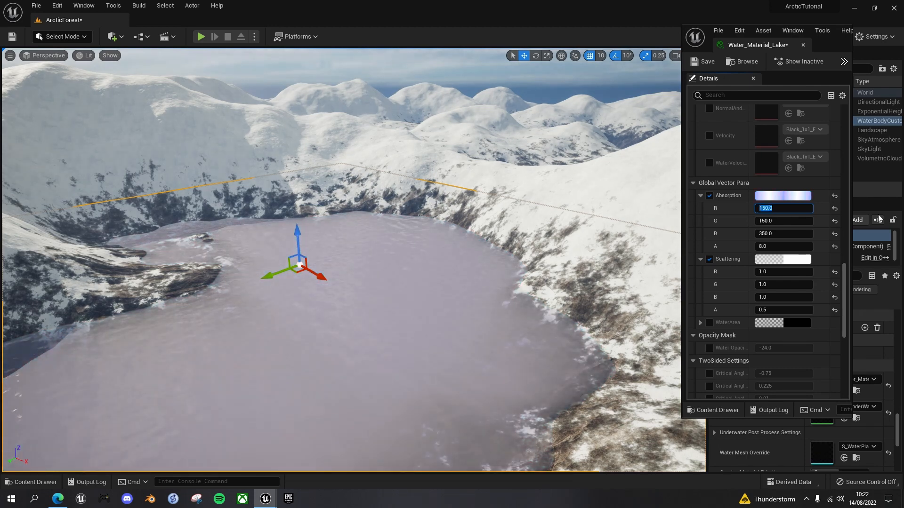
left_click(772, 234)
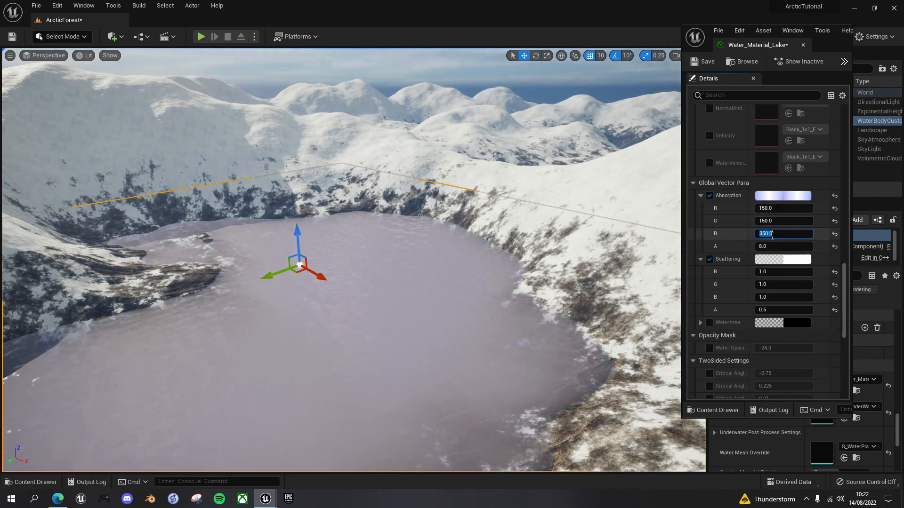
key("Return")
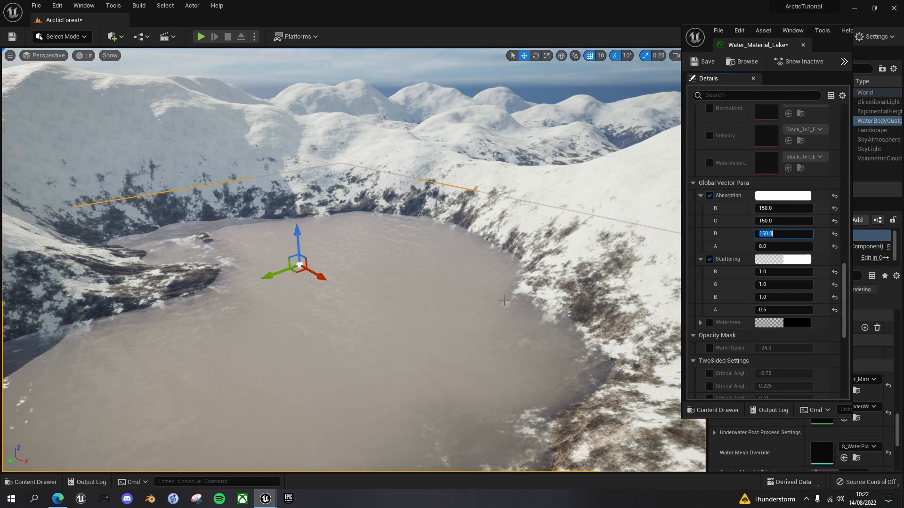
left_click(763, 247)
type("2")
key("Return")
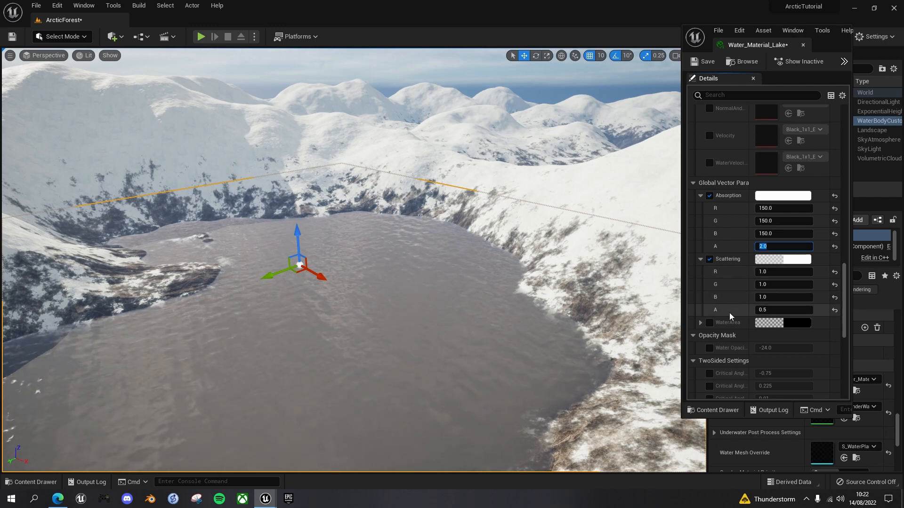
Step: Set the Scattering parameter's A value to 0.1 in Water_Material_Lake and save the ArcticForest level
scroll(730, 312, "down", 1)
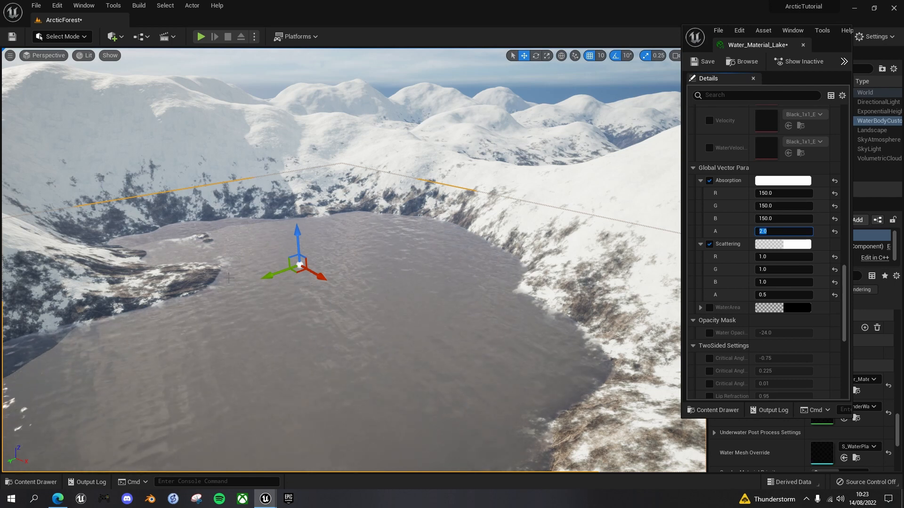
left_click(772, 295)
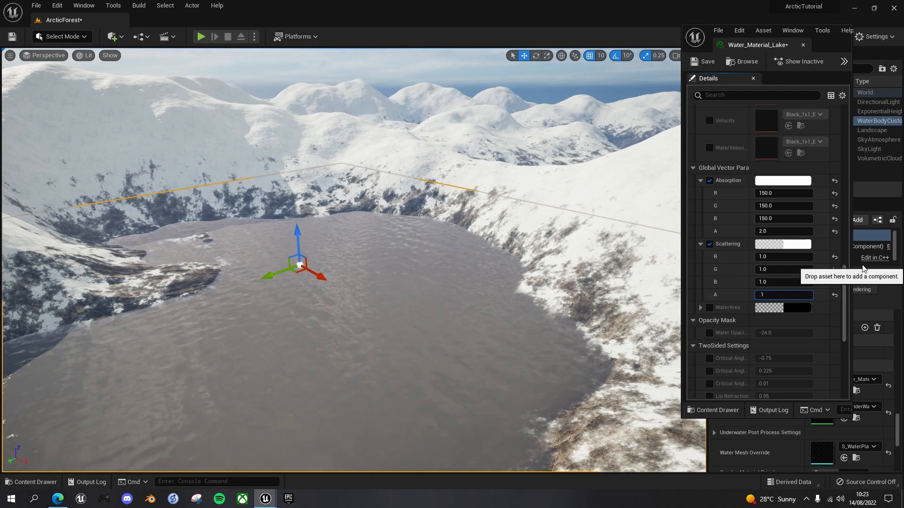
type(".1")
key("Return")
right_click_drag(349, 264, 420, 325)
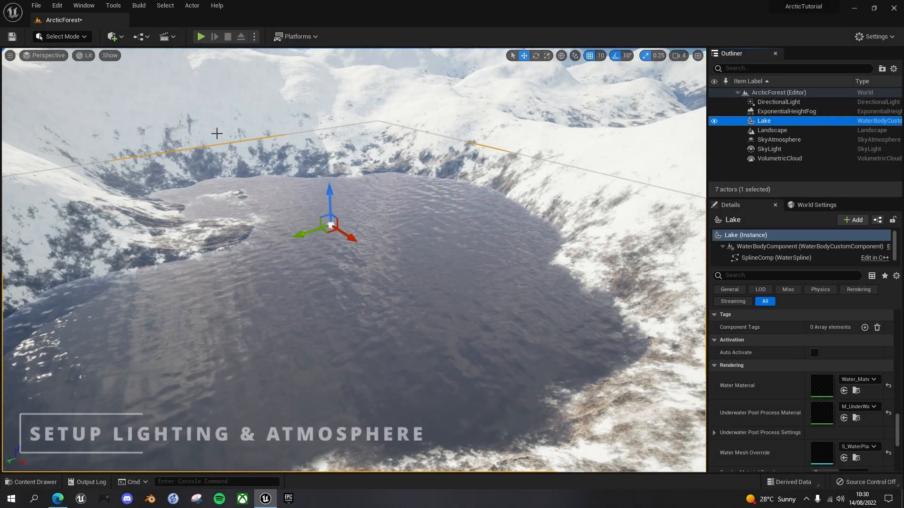
left_click(11, 36)
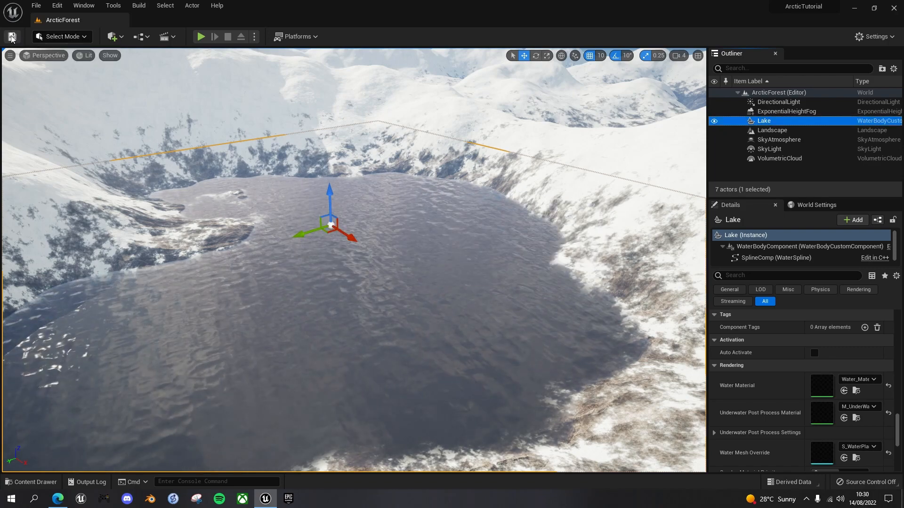
Step: Add a PostProcessVolume to the level over the lake area
left_click(120, 37)
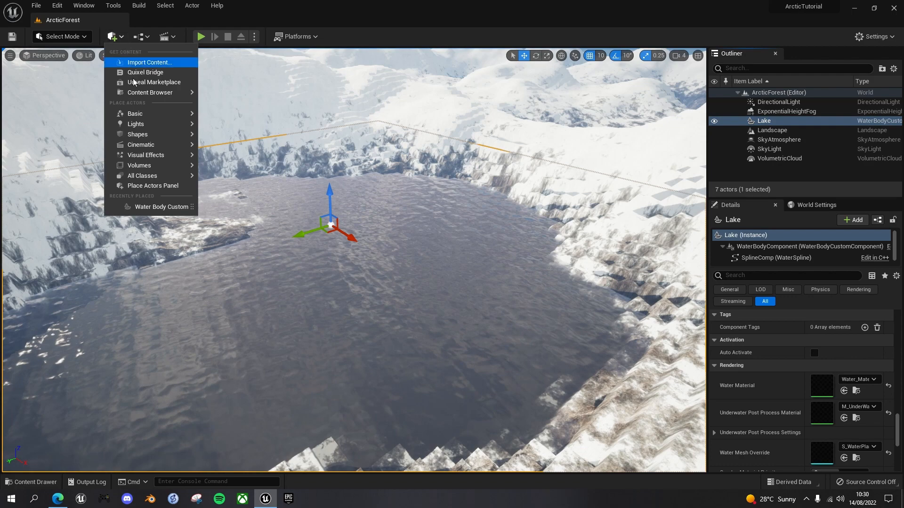
mouse_move(157, 169)
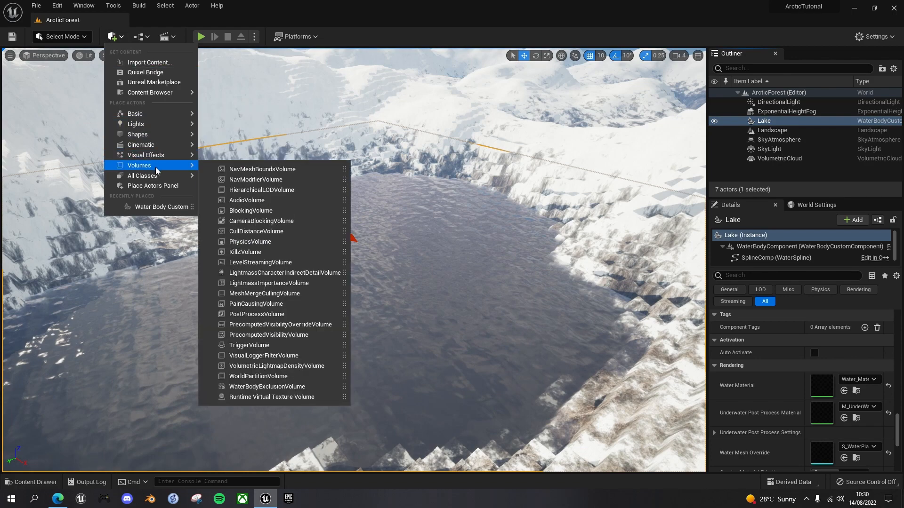
left_click(262, 314)
left_click_drag(495, 262, 494, 262)
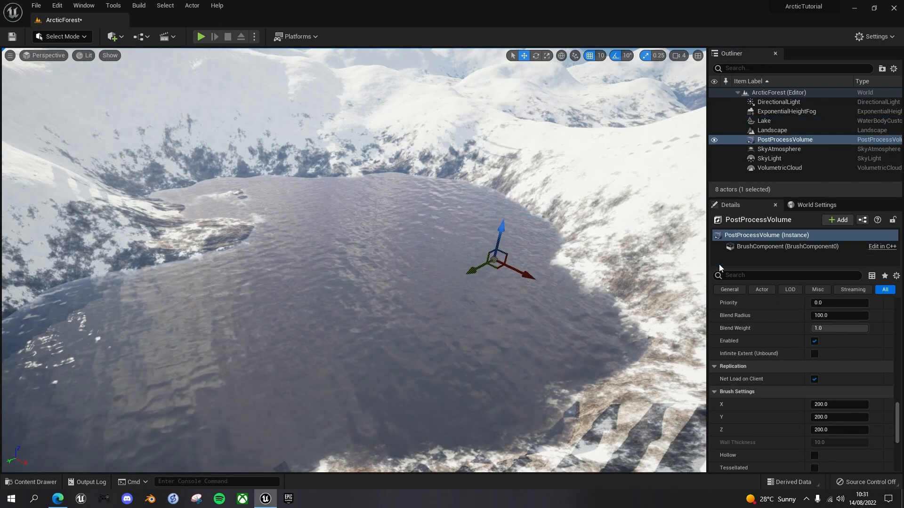
Step: Enable Infinite Extent (Unbound) on the PostProcessVolume
left_click(733, 276)
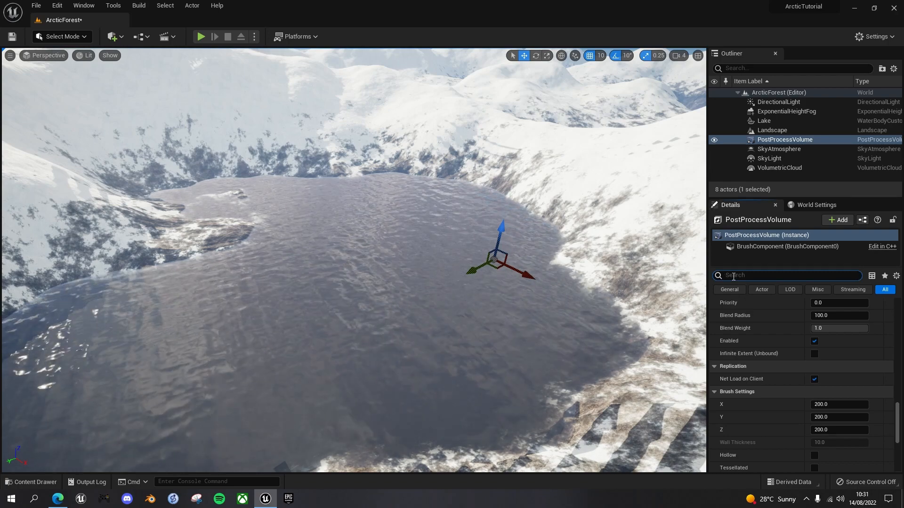
type("inf")
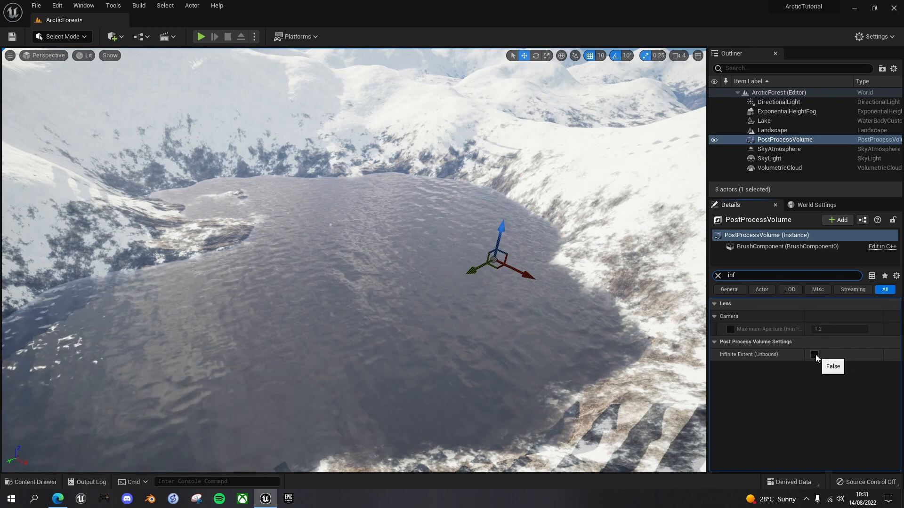
left_click(815, 356)
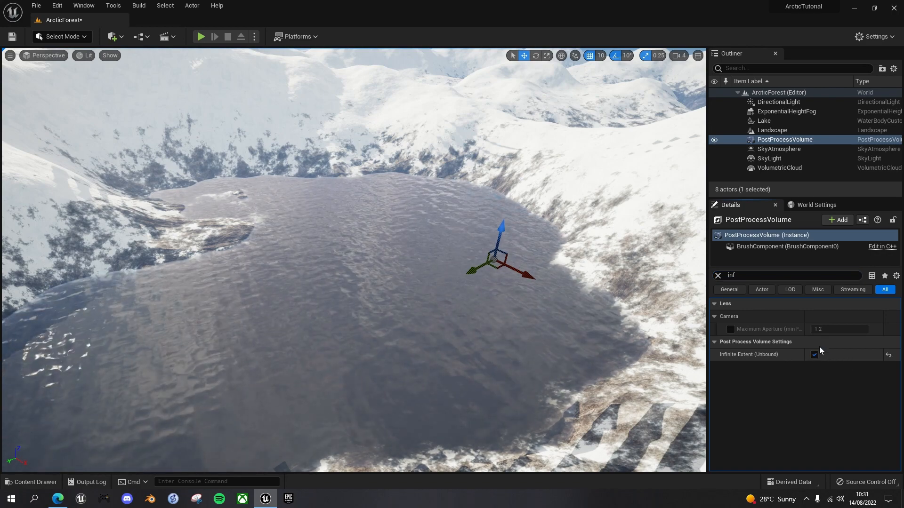
left_click(718, 276)
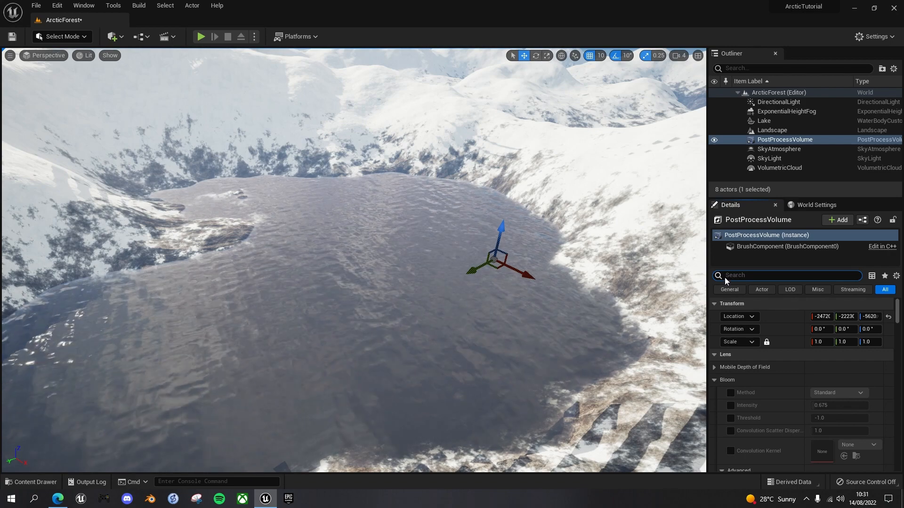
Step: Enable the PostProcessVolume's Metering Mode and Exposure Compensation overrides and set the Metering Mode to Manual
left_click(714, 380)
scroll(721, 354, "down", 2)
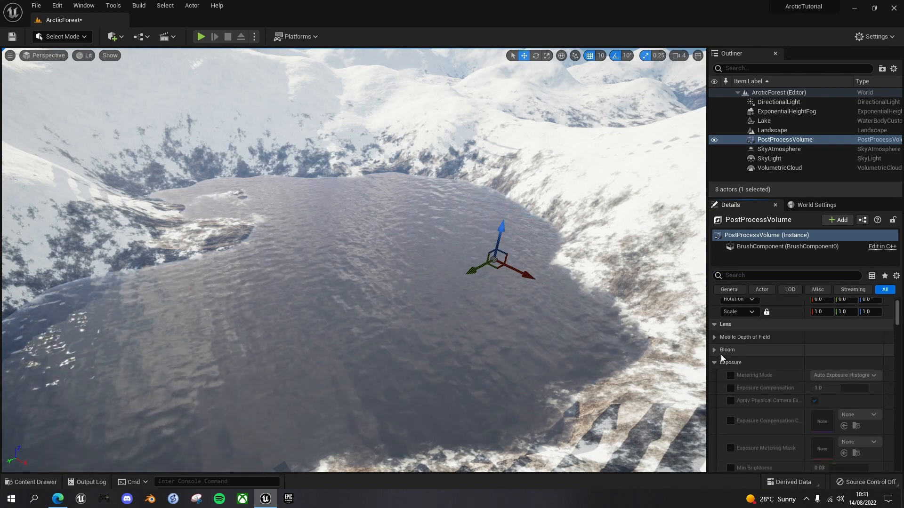
scroll(722, 354, "down", 1)
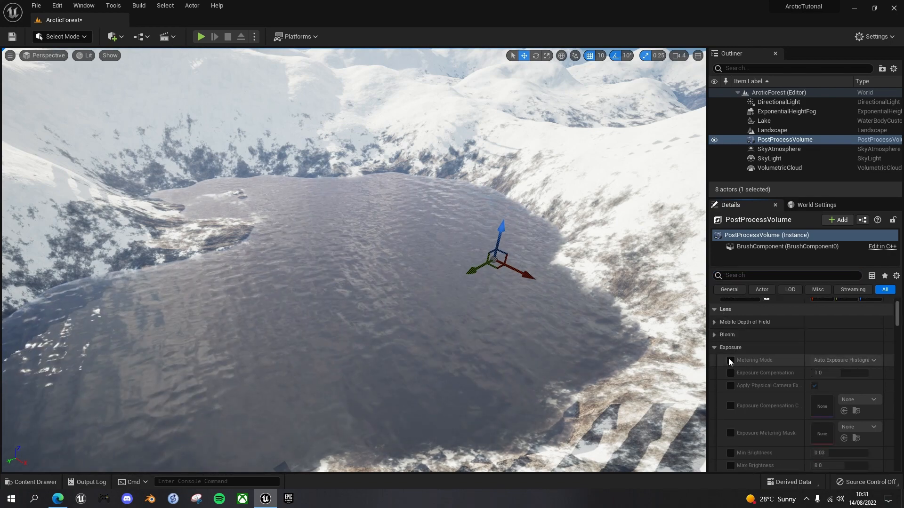
left_click(731, 360)
left_click(731, 373)
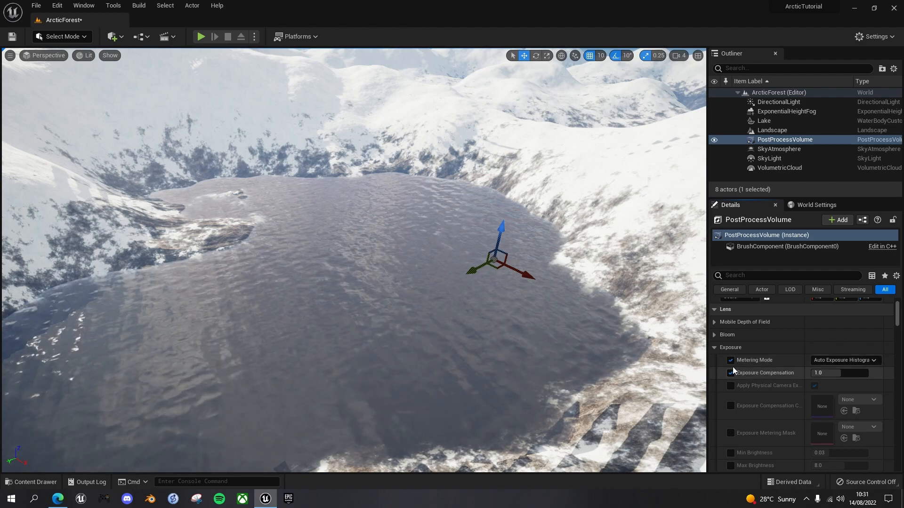
left_click(874, 361)
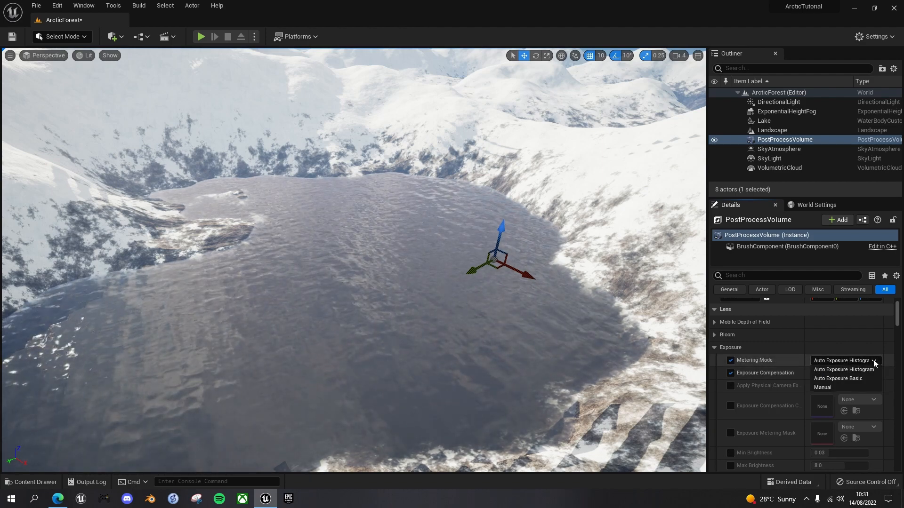
left_click(821, 388)
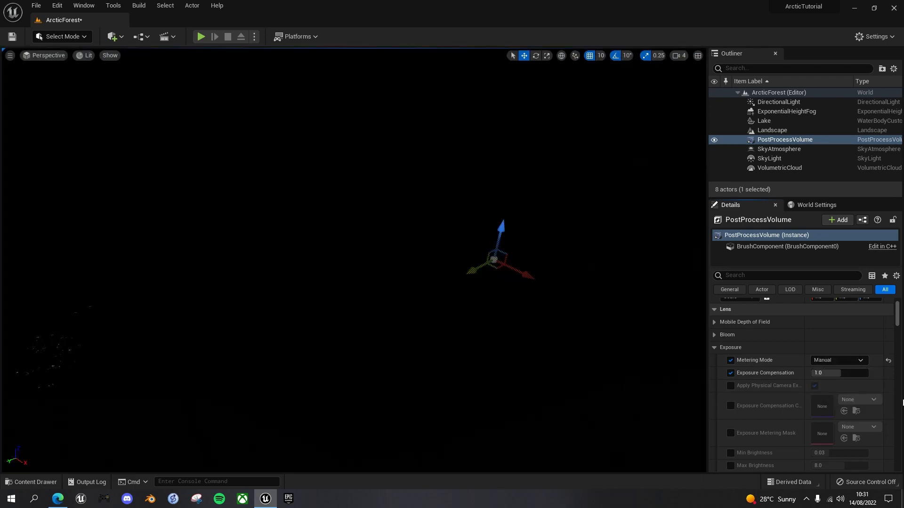
Step: Set the PostProcessVolume's Exposure Compensation to 9 and check the lighting across the lake, mountains and sky
left_click(829, 373)
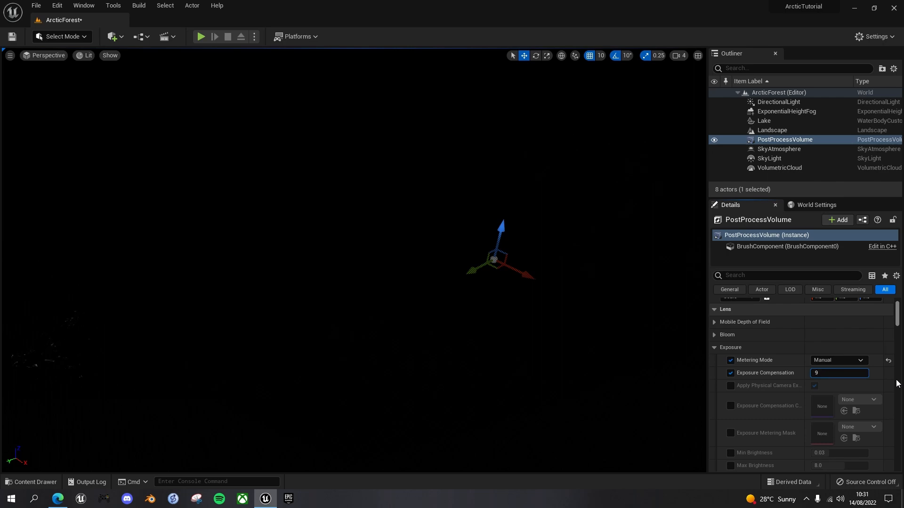
key("Return")
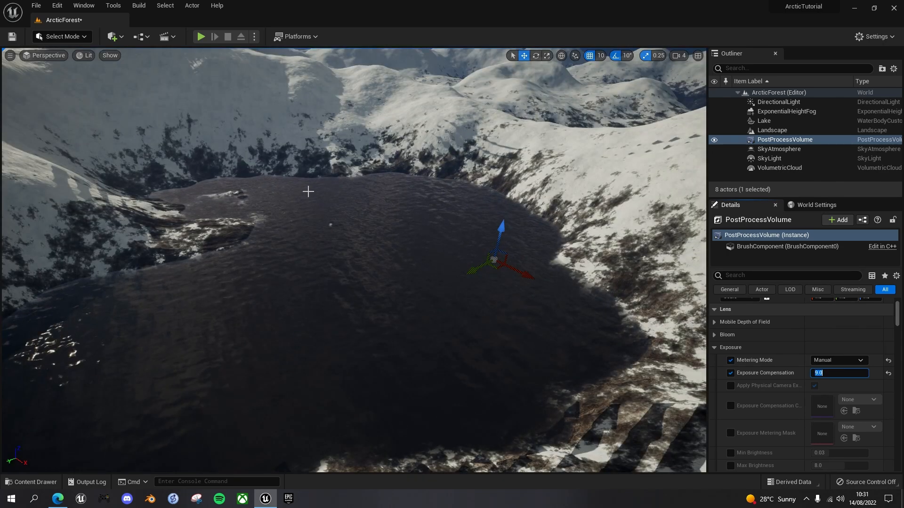
right_click_drag(427, 206, 442, 174)
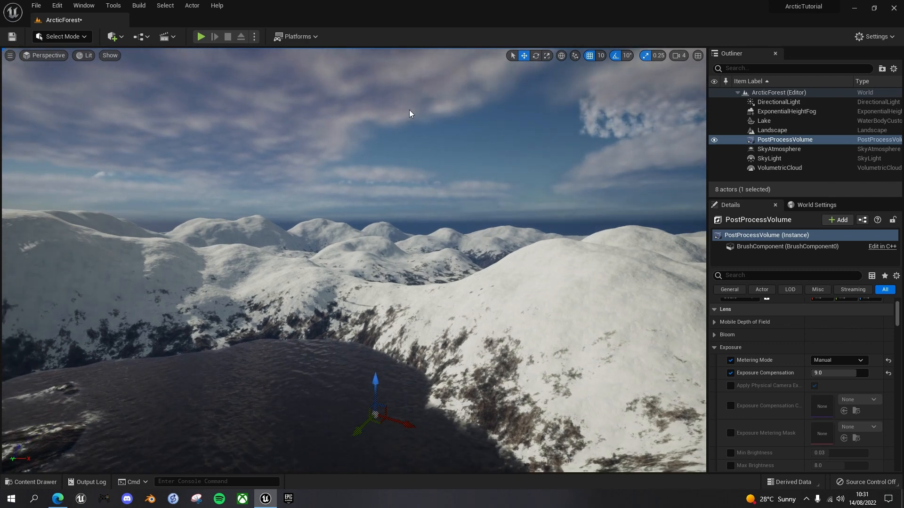
right_click_drag(262, 364, 258, 358)
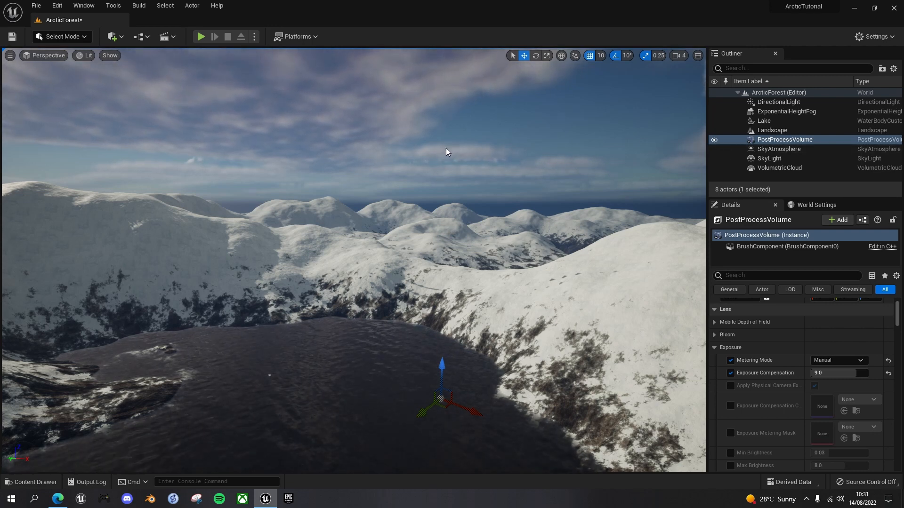
Step: Set the DirectionalLight's Intensity to 8 lux and check the effect on the snow and sky
left_click(784, 103)
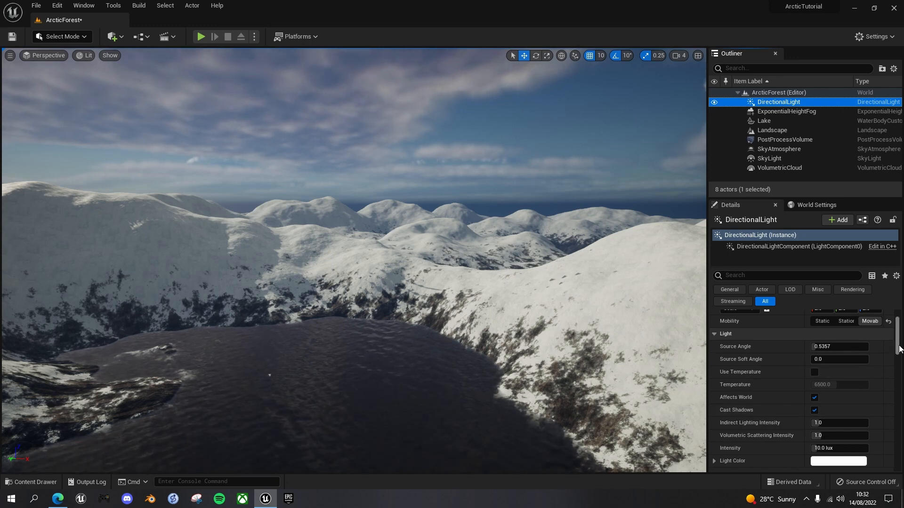
left_click(820, 448)
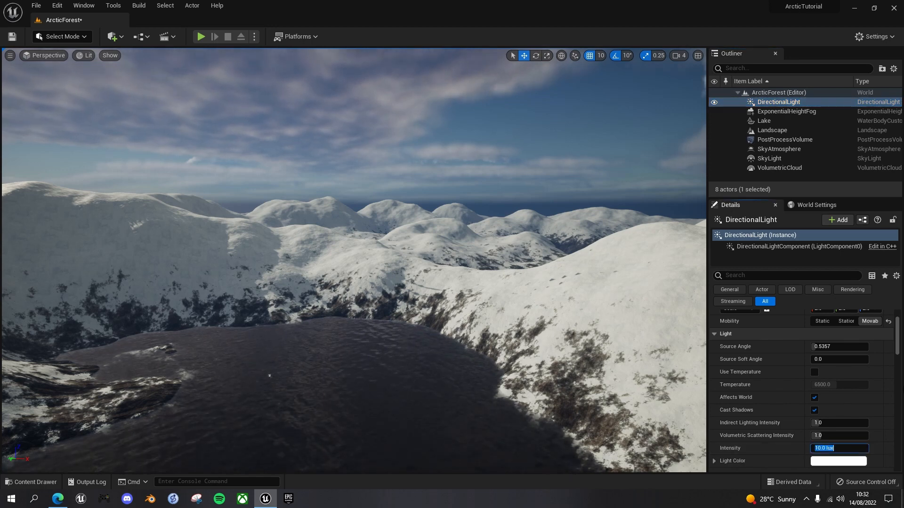
type("8")
key("Return")
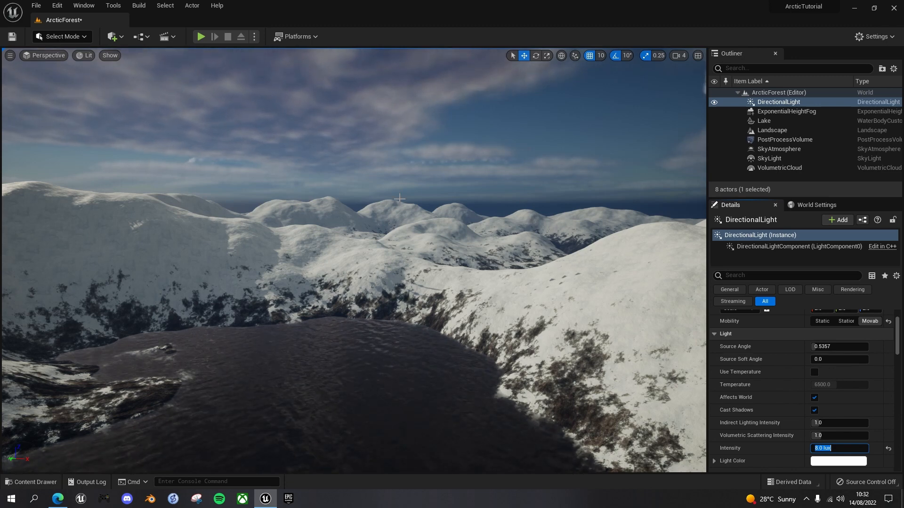
right_click_drag(482, 191, 426, 175)
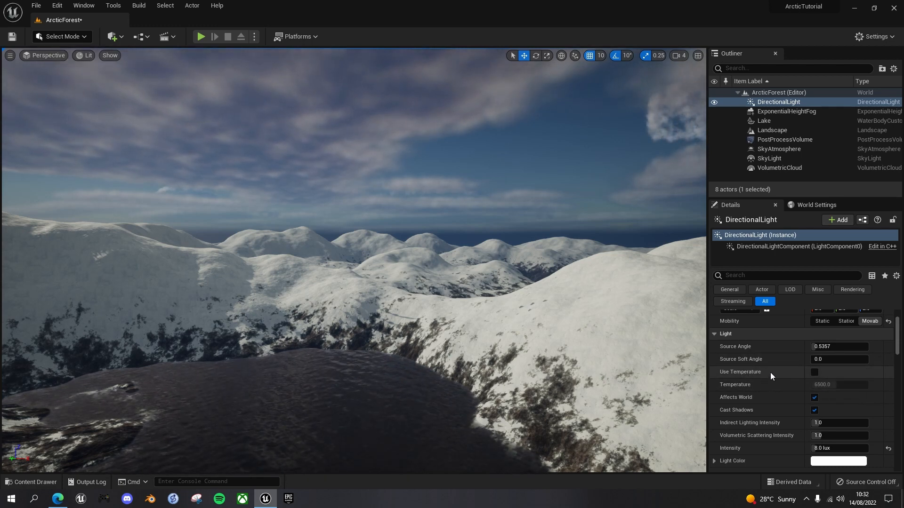
Step: Enable Use Temperature on the DirectionalLight and set its Temperature to 8500
left_click(815, 371)
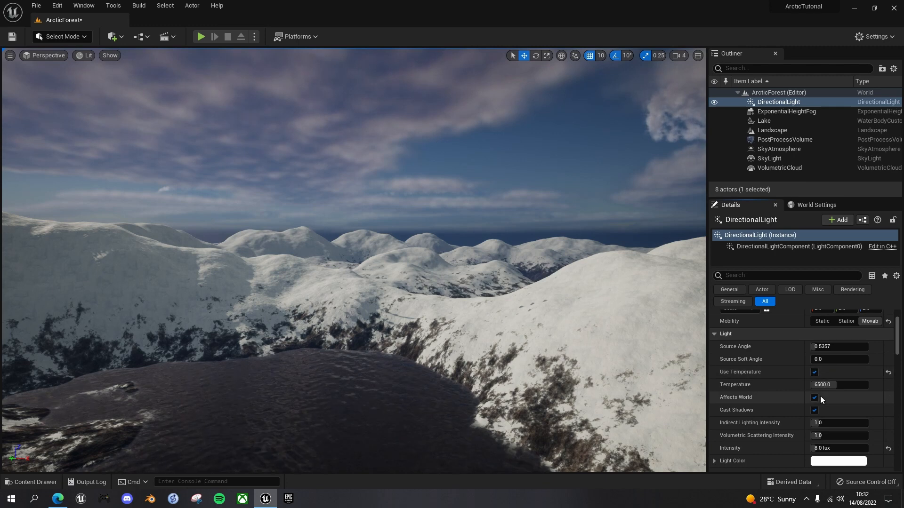
mouse_move(837, 385)
left_mouse_down()
mouse_move(817, 385)
mouse_move(847, 385)
mouse_move(837, 385)
left_mouse_up()
left_click(833, 386)
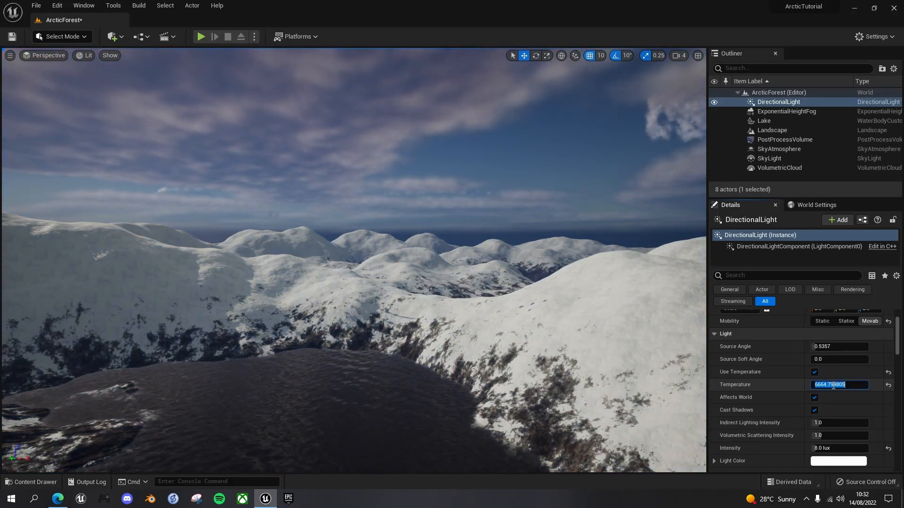
type("8500")
key("Return")
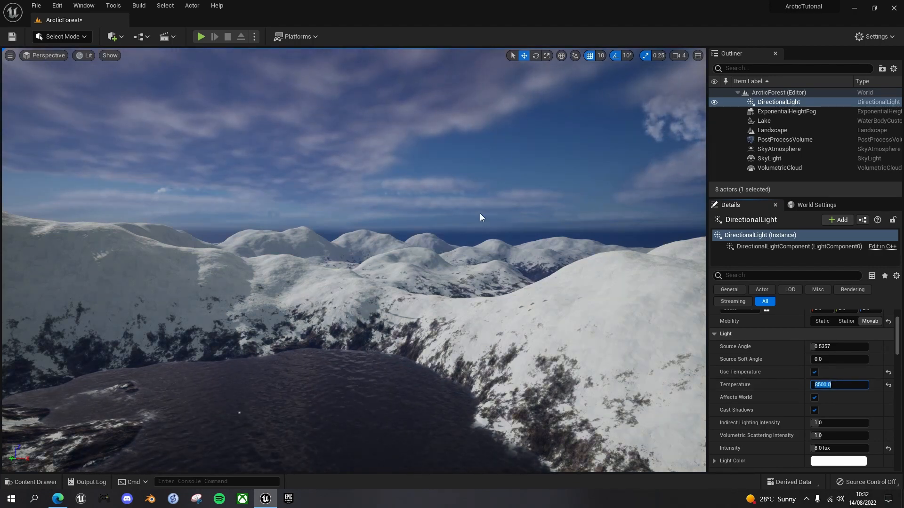
right_click_drag(485, 297, 494, 316)
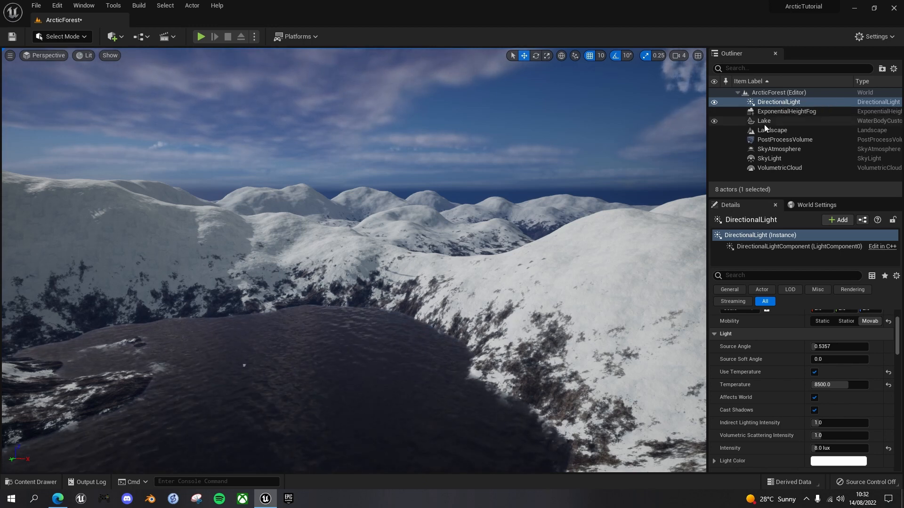
Step: Enable Real Time Capture on the SkyLight and check the lighting over the mountains
left_click(769, 158)
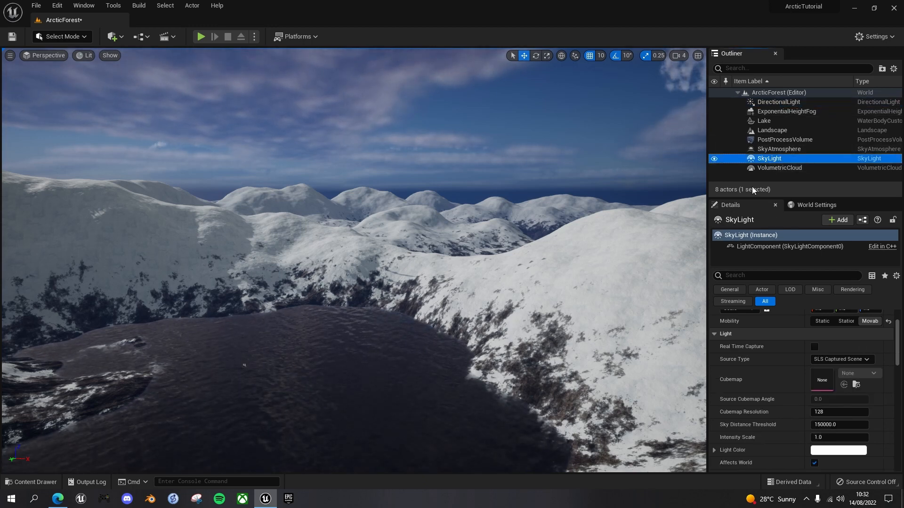
mouse_move(741, 348)
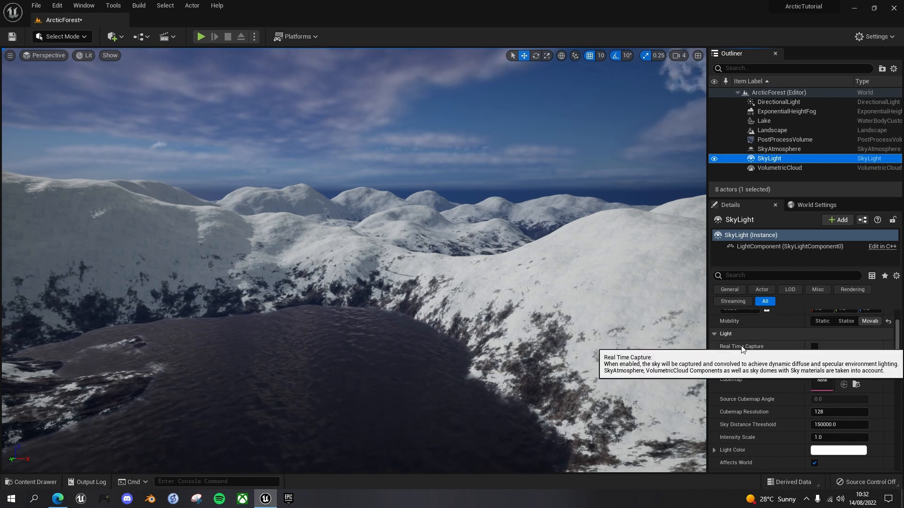
left_click(814, 349)
left_click(815, 350)
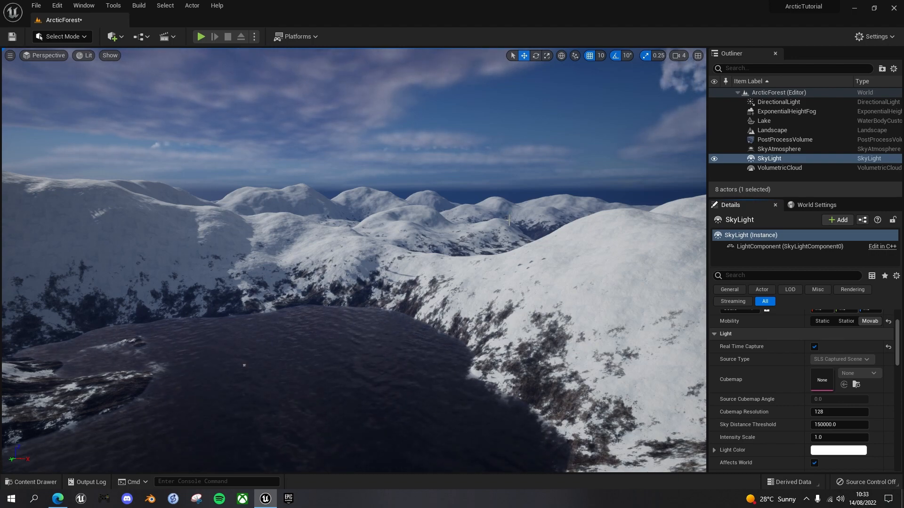
right_click_drag(488, 271, 546, 244)
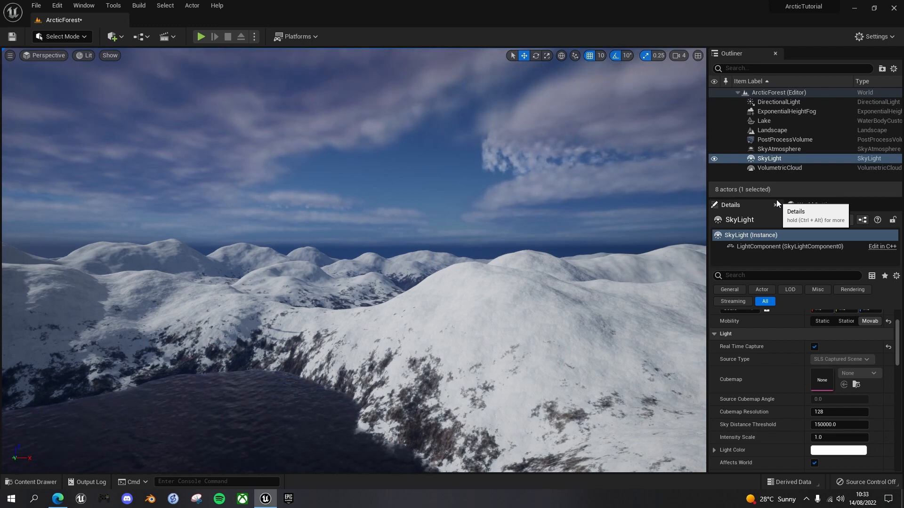
Step: Set the ExponentialHeightFog's Fog Height Falloff to 0.1 and check the haze around the lake and mountains
left_click(779, 112)
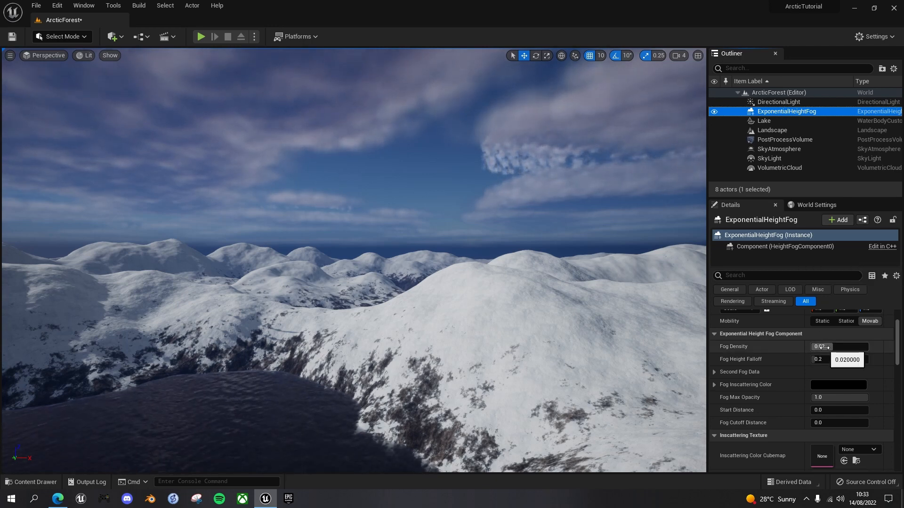
left_click(818, 359)
left_click(818, 359)
type("0.1")
key("Return")
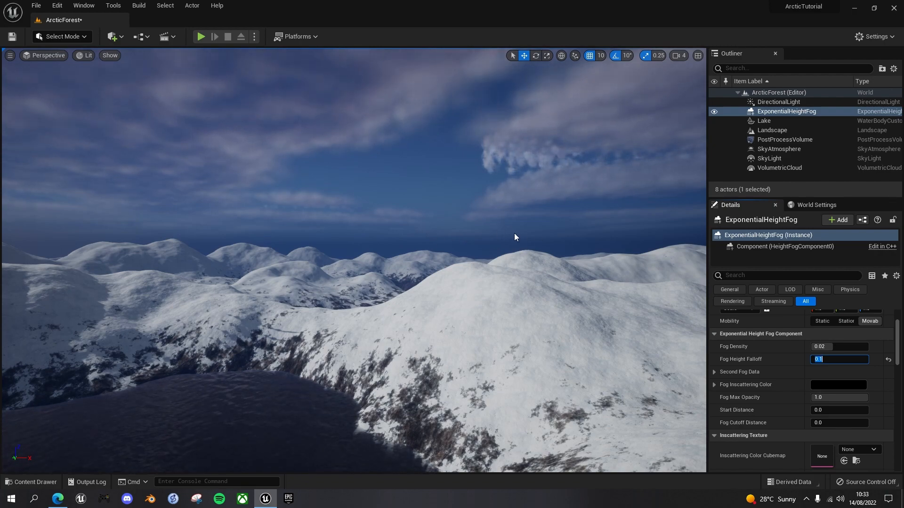
mouse_move(499, 327)
right_mouse_down()
mouse_move(494, 244)
mouse_move(490, 310)
mouse_move(517, 327)
right_mouse_up()
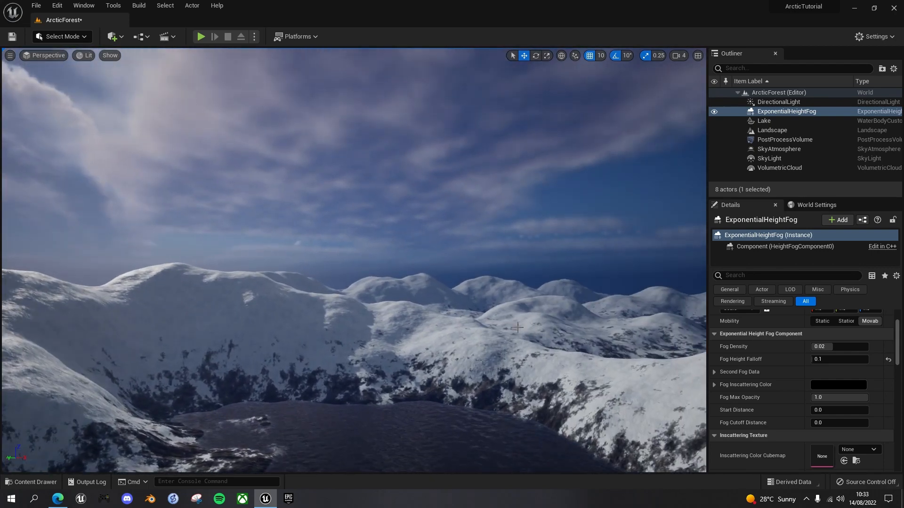
Step: Set the SkyAtmosphere's Rayleigh Scattering Scale to 0.005 and check the sky above the mountains
left_click(773, 148)
right_click_drag(405, 287, 417, 293)
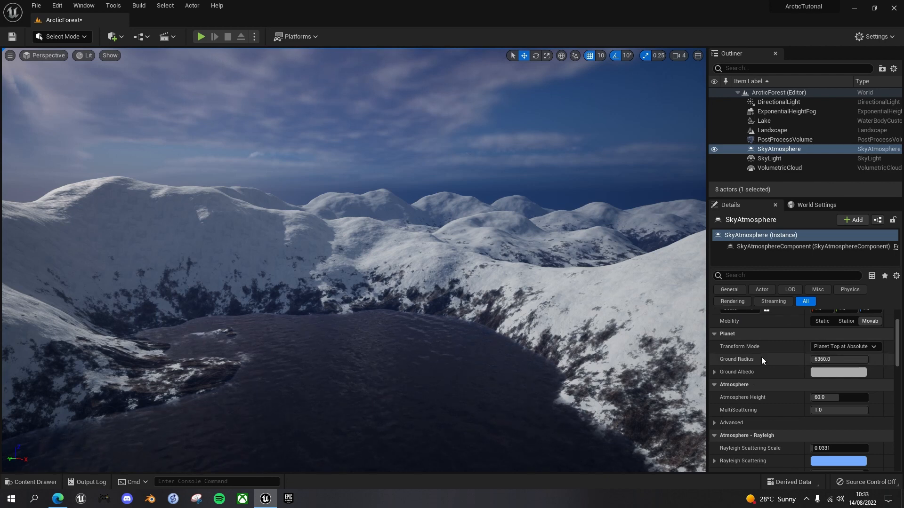
scroll(764, 391, "down", 1)
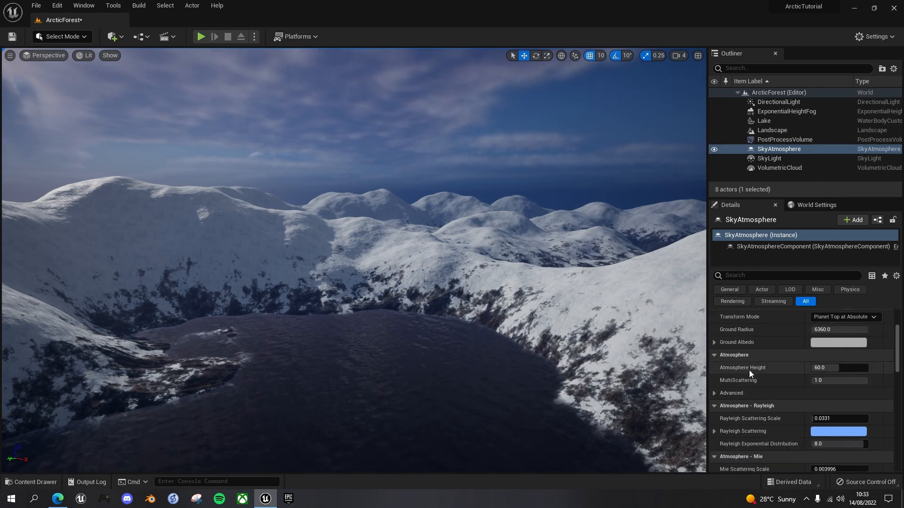
scroll(750, 375, "down", 2)
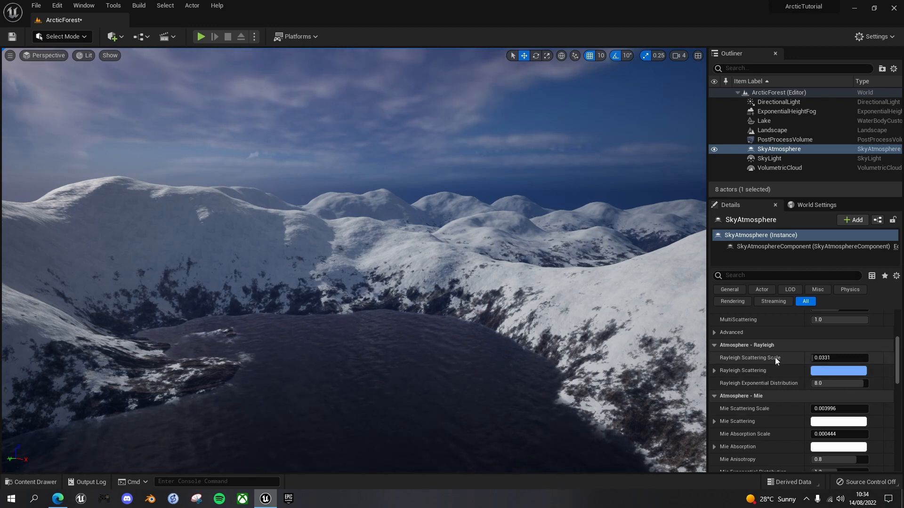
left_click(829, 357)
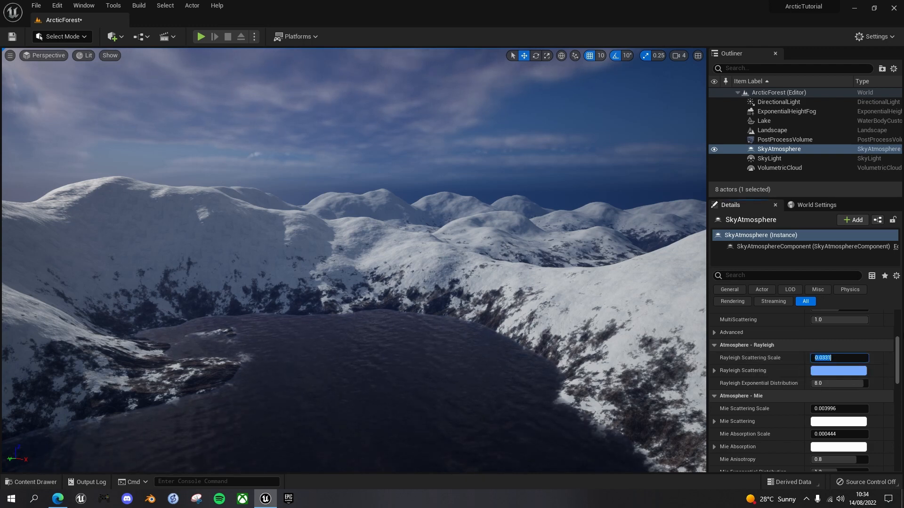
key("BackSpace")
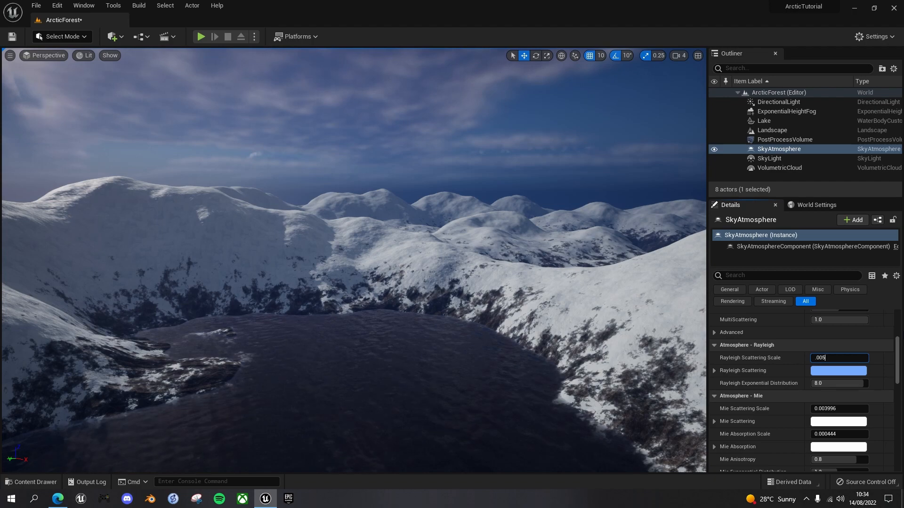
type(".005")
key("Return")
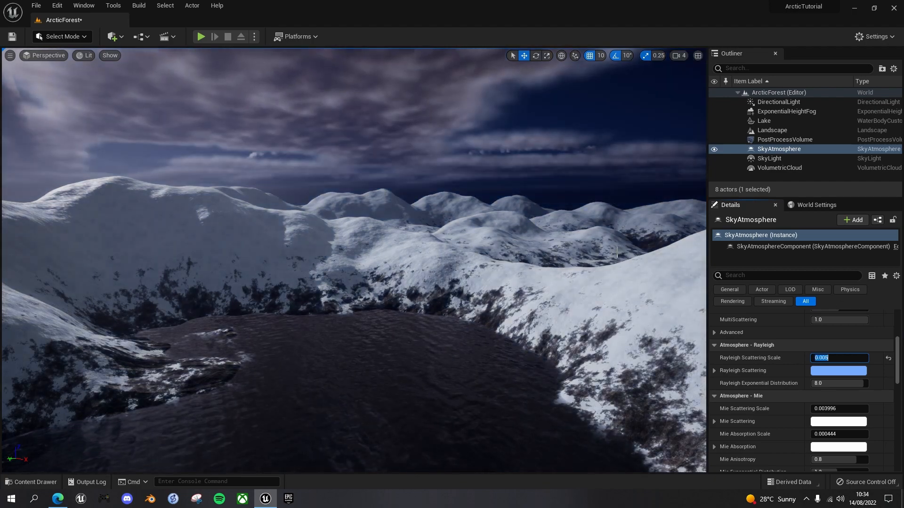
right_click_drag(572, 192, 532, 178)
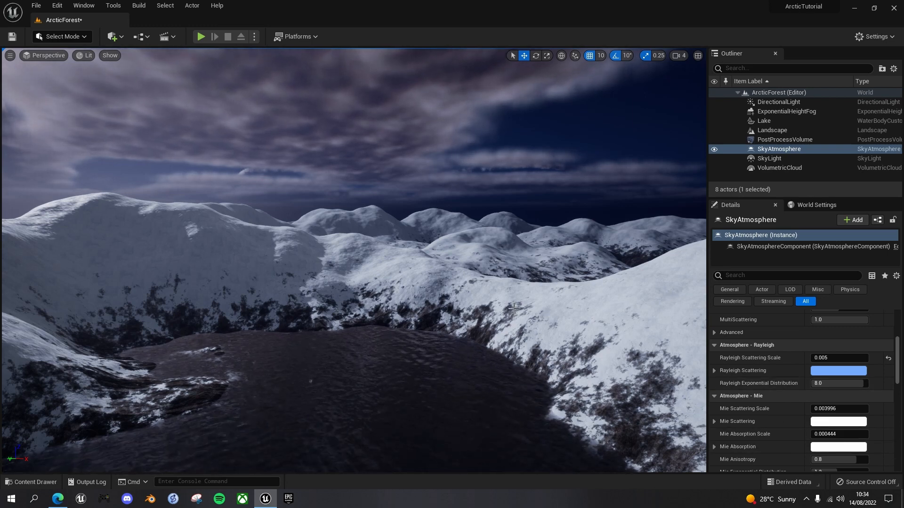
Step: Set the SkyAtmosphere's Mie Scattering Scale to 0.5 and inspect the misty atmosphere across the lake and slopes
left_click(828, 409)
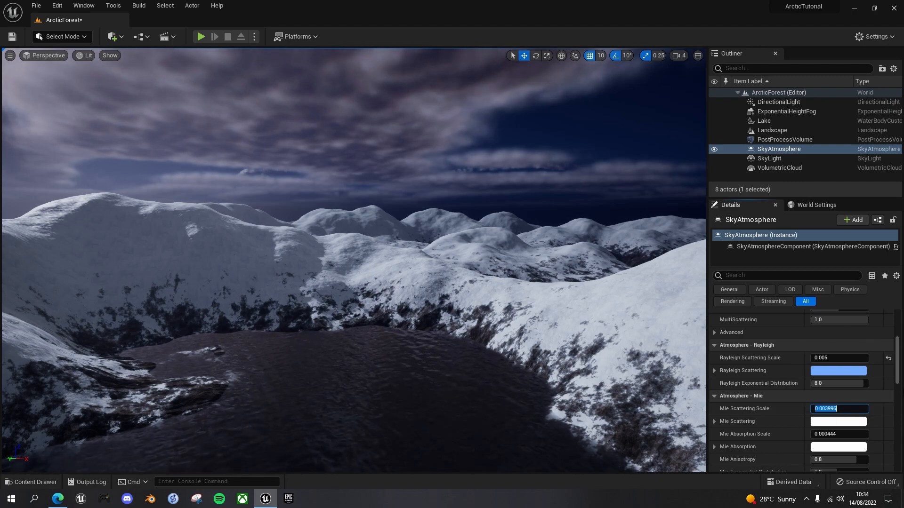
key("BackSpace")
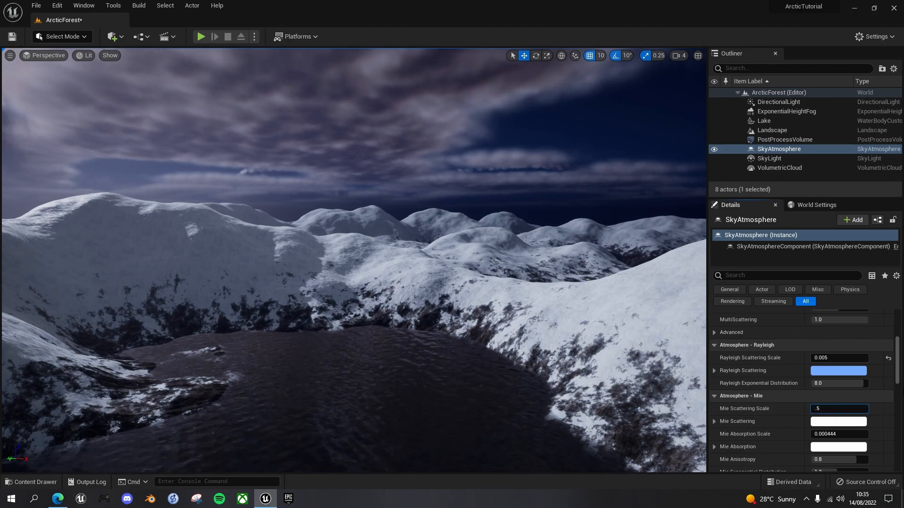
key("Return")
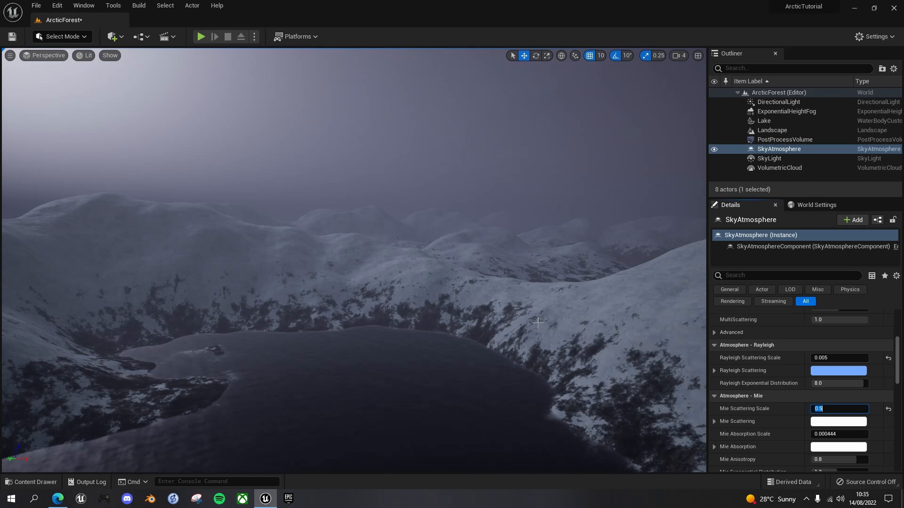
mouse_move(455, 320)
right_mouse_down()
mouse_move(447, 278)
mouse_move(461, 299)
mouse_move(422, 300)
mouse_move(414, 264)
mouse_move(393, 268)
mouse_move(400, 306)
mouse_move(426, 313)
mouse_move(459, 313)
mouse_move(470, 284)
mouse_move(478, 298)
mouse_move(400, 301)
mouse_move(481, 296)
mouse_move(465, 291)
mouse_move(455, 318)
right_mouse_up()
key("e")
key("e")
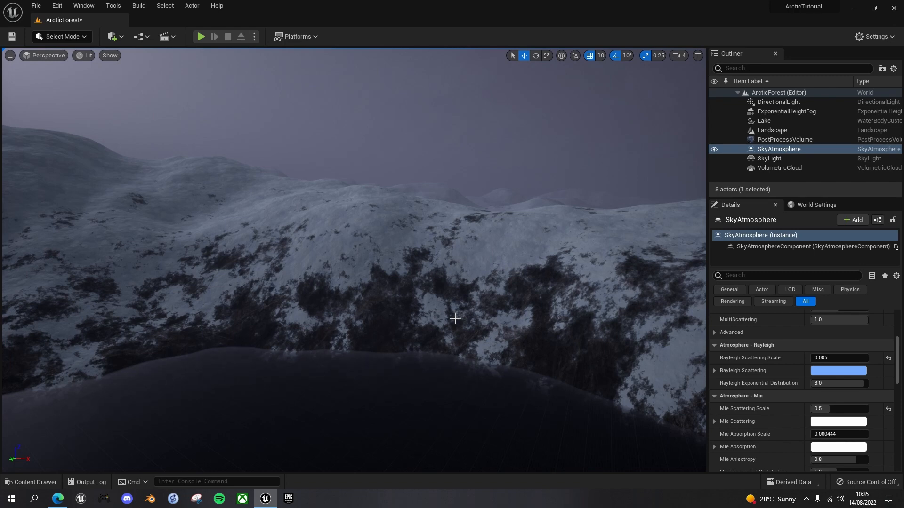
right_click_drag(454, 306, 519, 329)
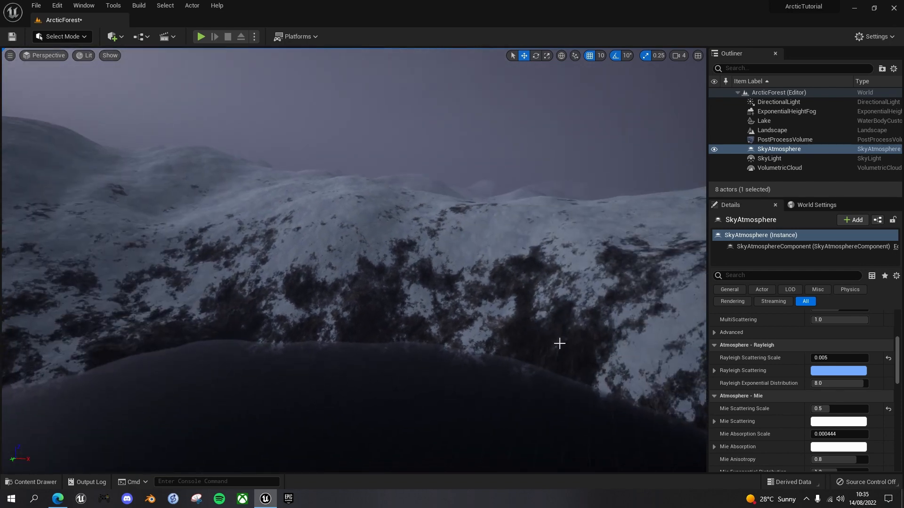
right_click_drag(354, 260, 300, 246)
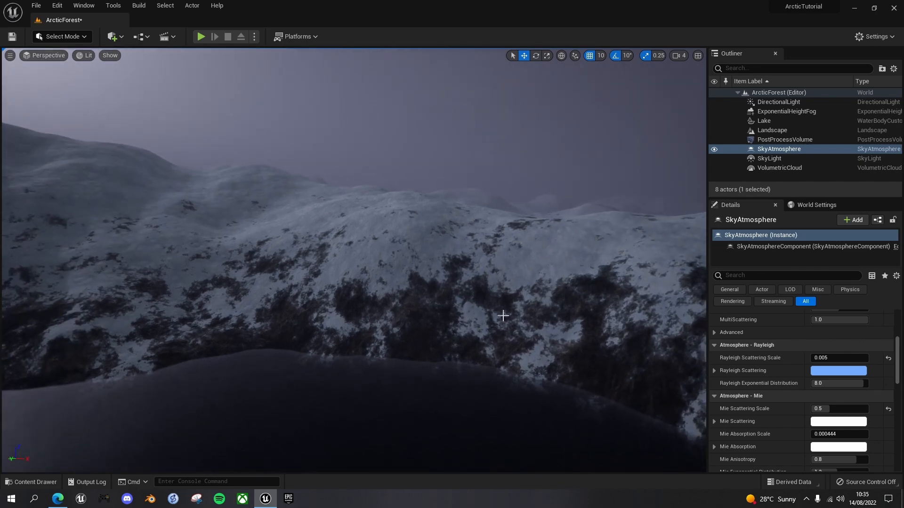